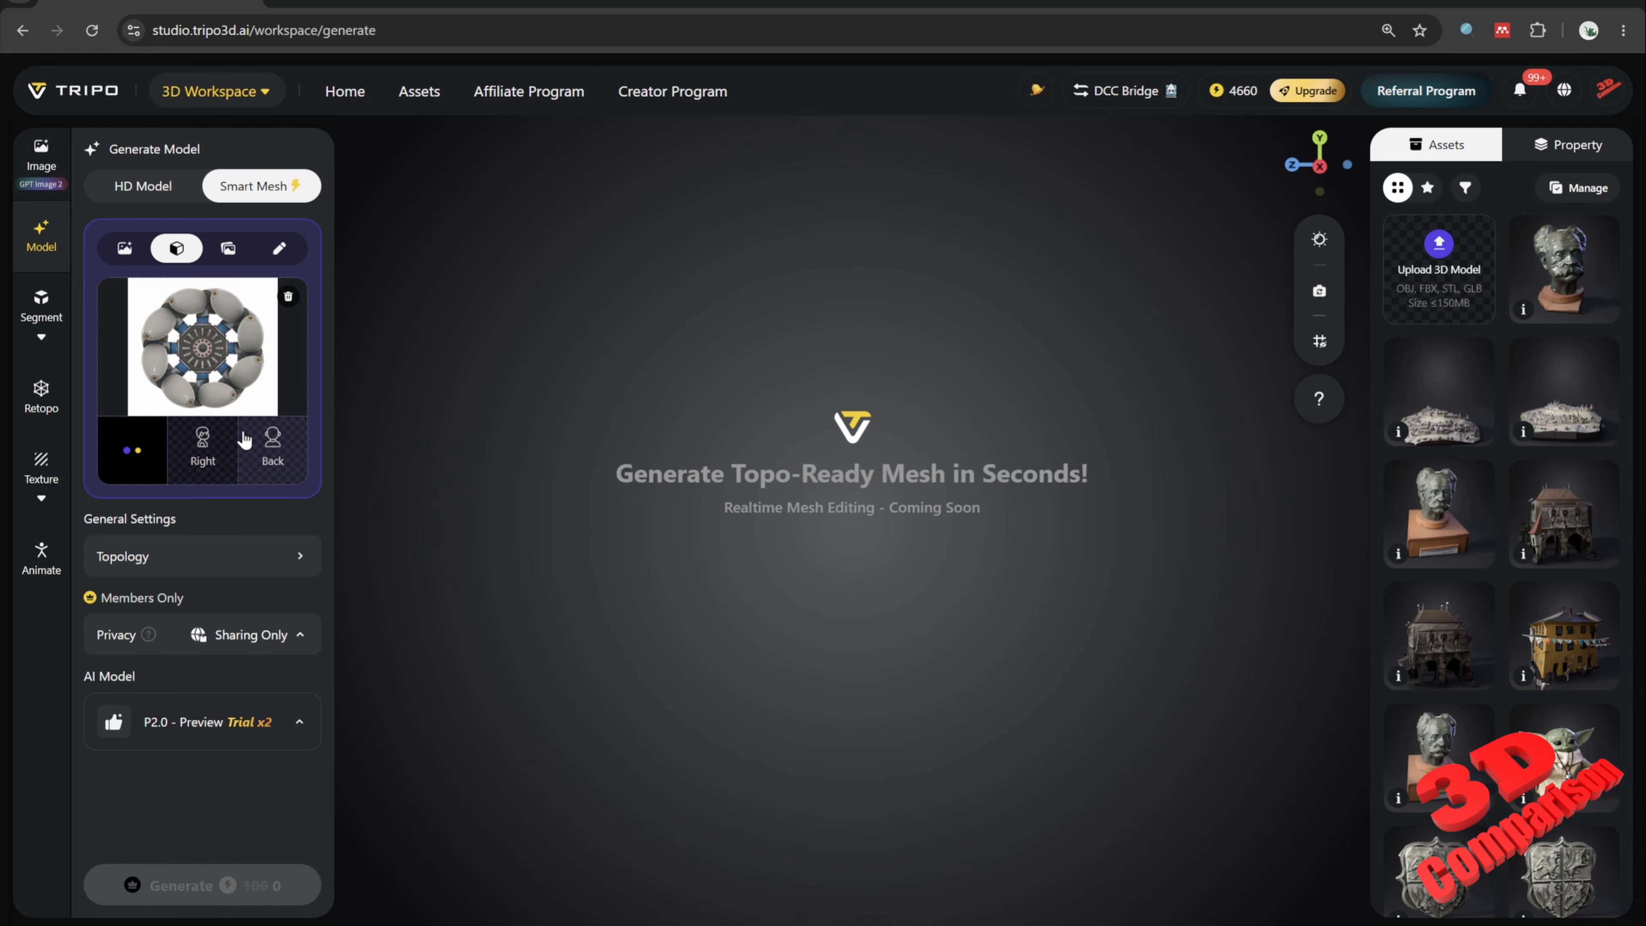
Step: Upload the Right and Back images from the Views folder as the right and back multi-view references
click(202, 447)
double_click(776, 250)
click(304, 423)
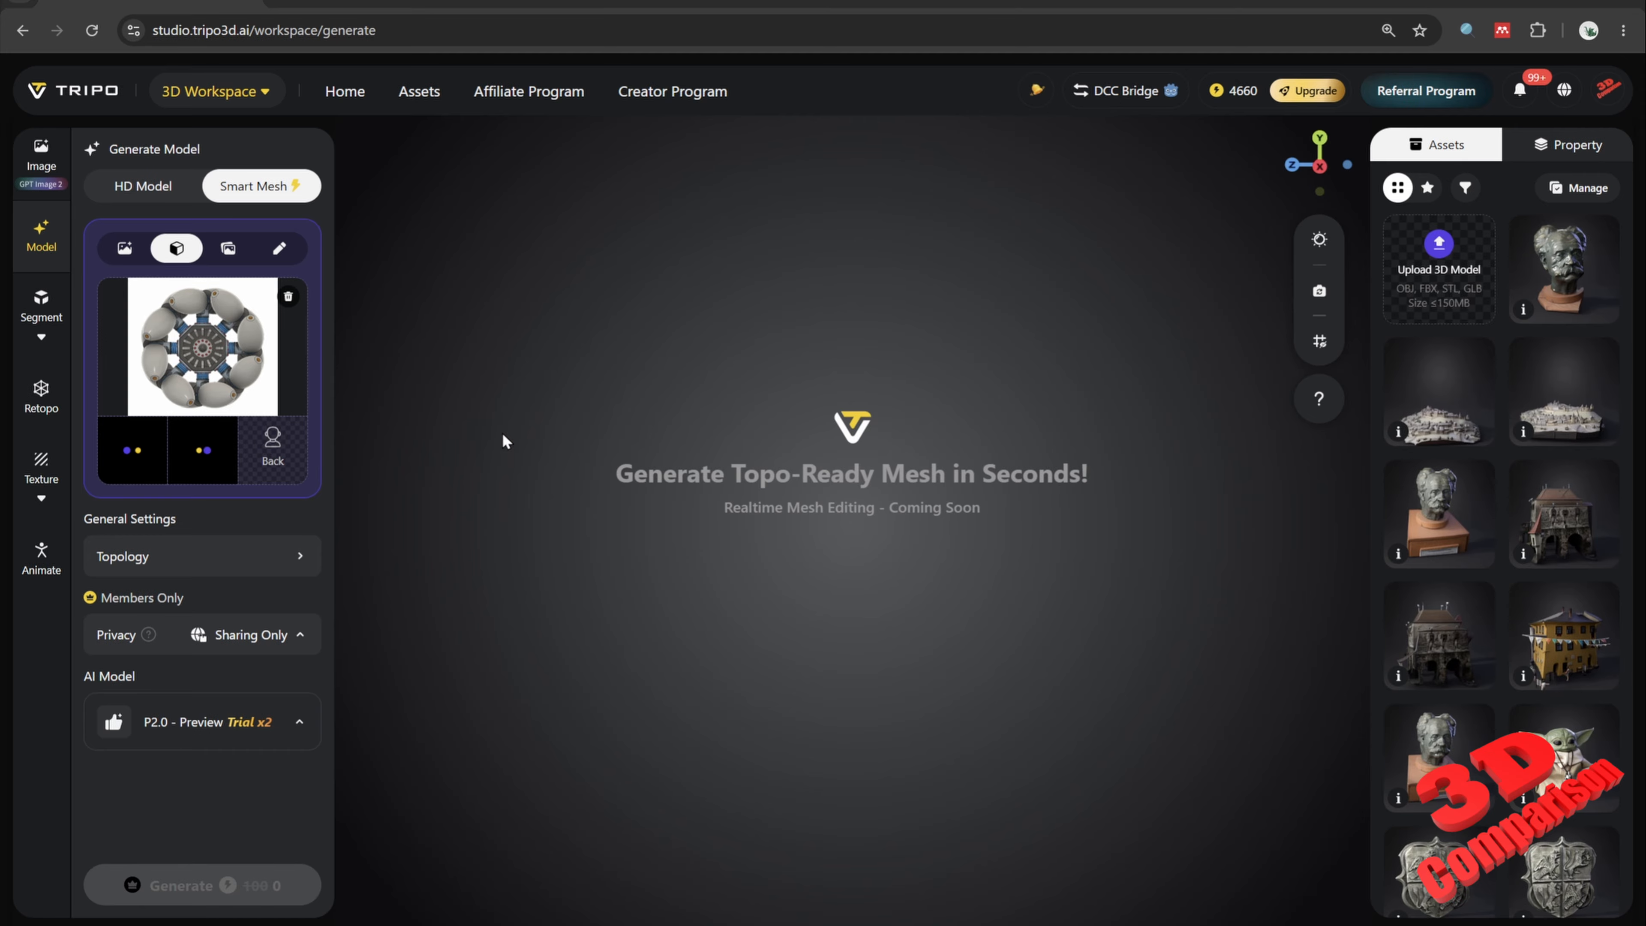
double_click(489, 256)
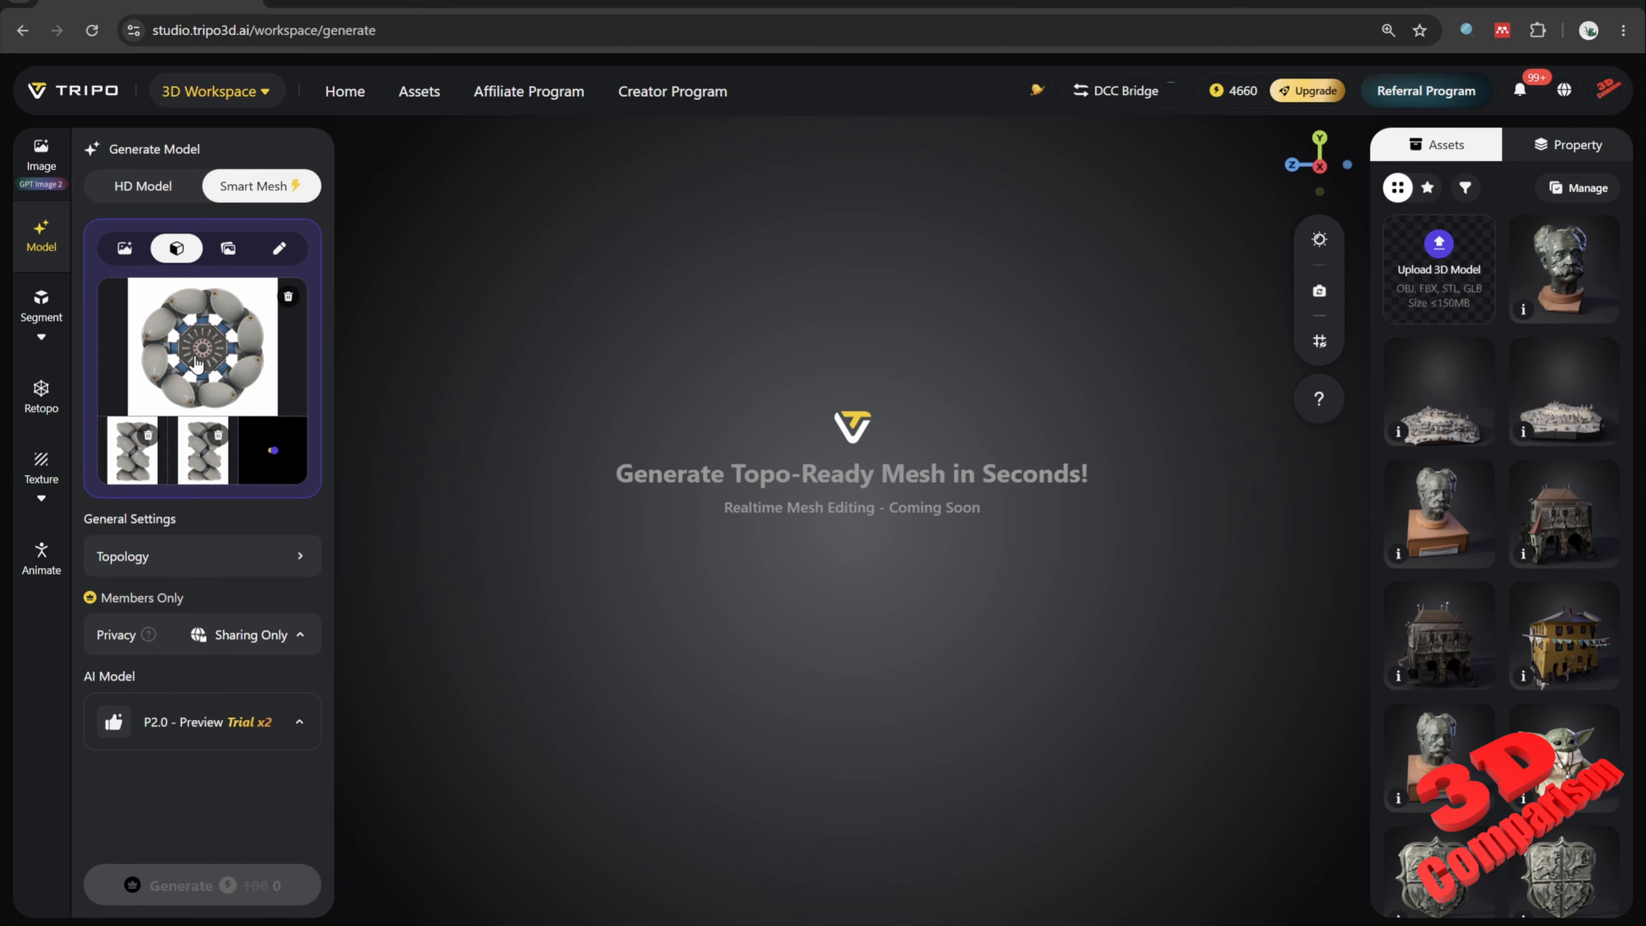
Step: Set the mesh polycount to 1000 with quad topology
click(296, 559)
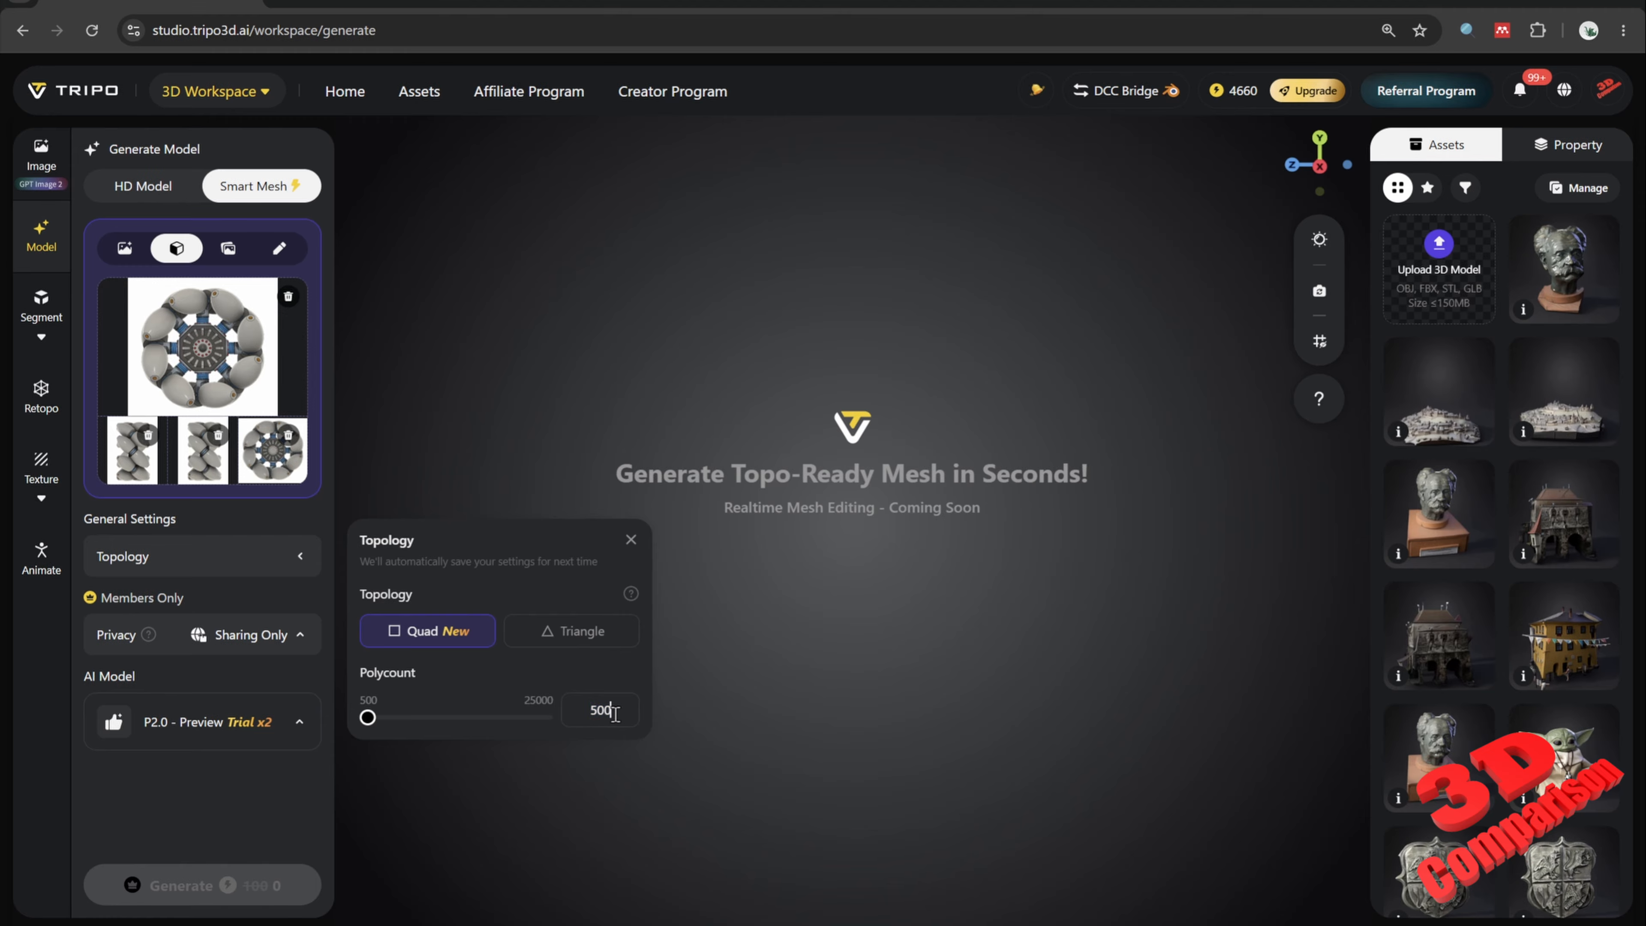
drag(614, 713, 569, 714)
key(Num_Lock)
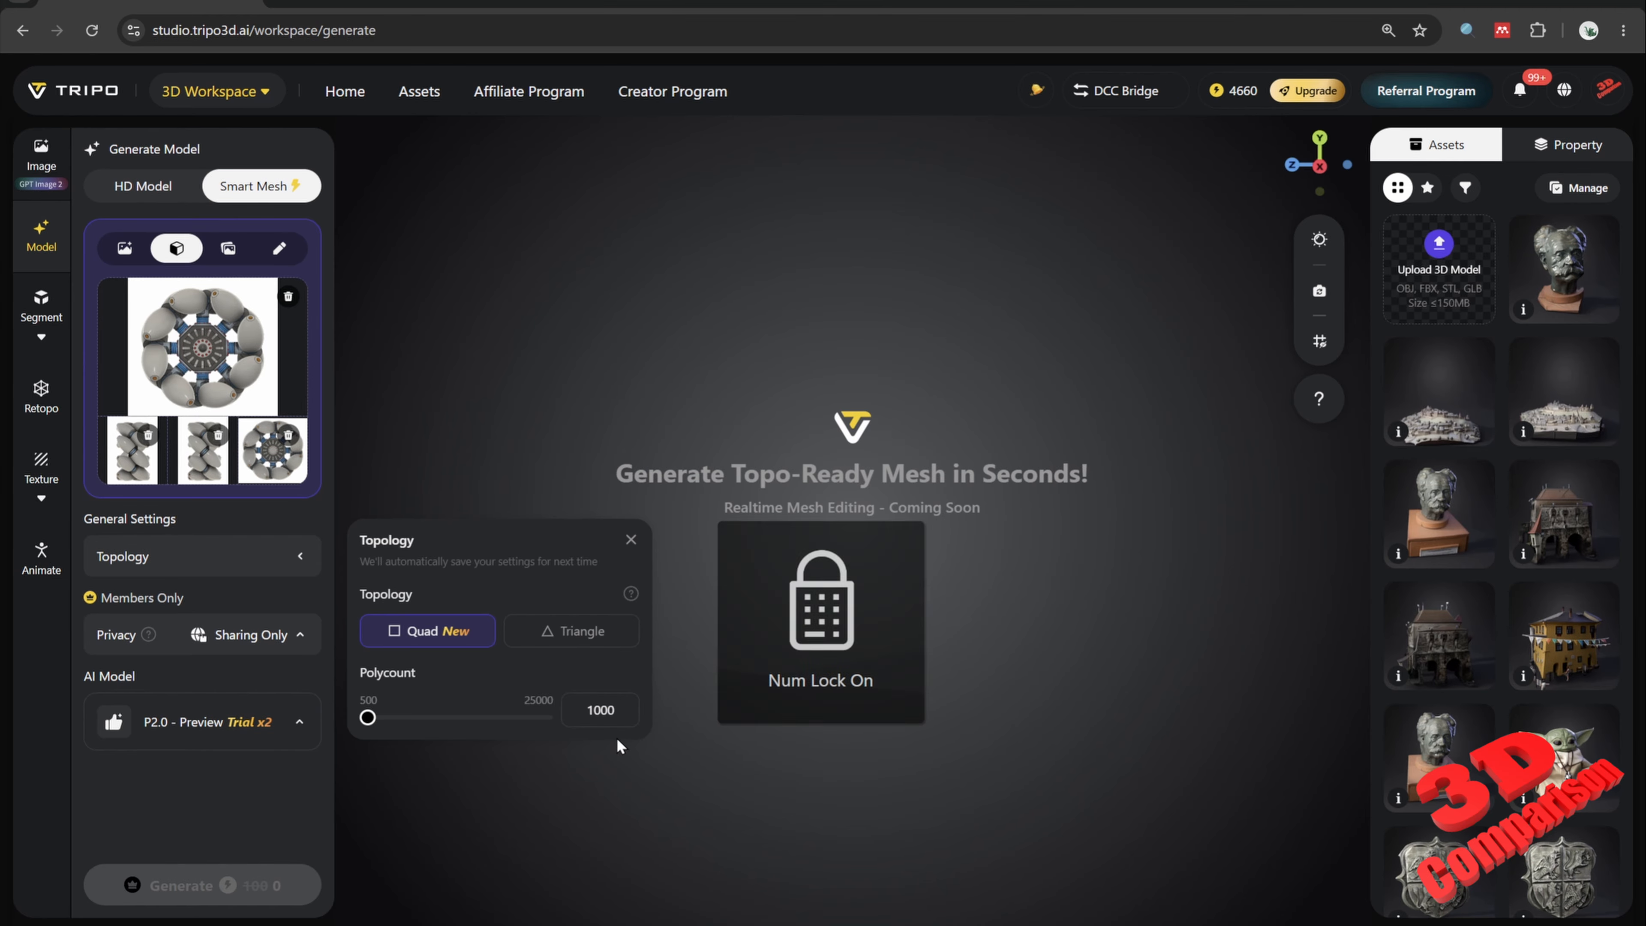
click(730, 764)
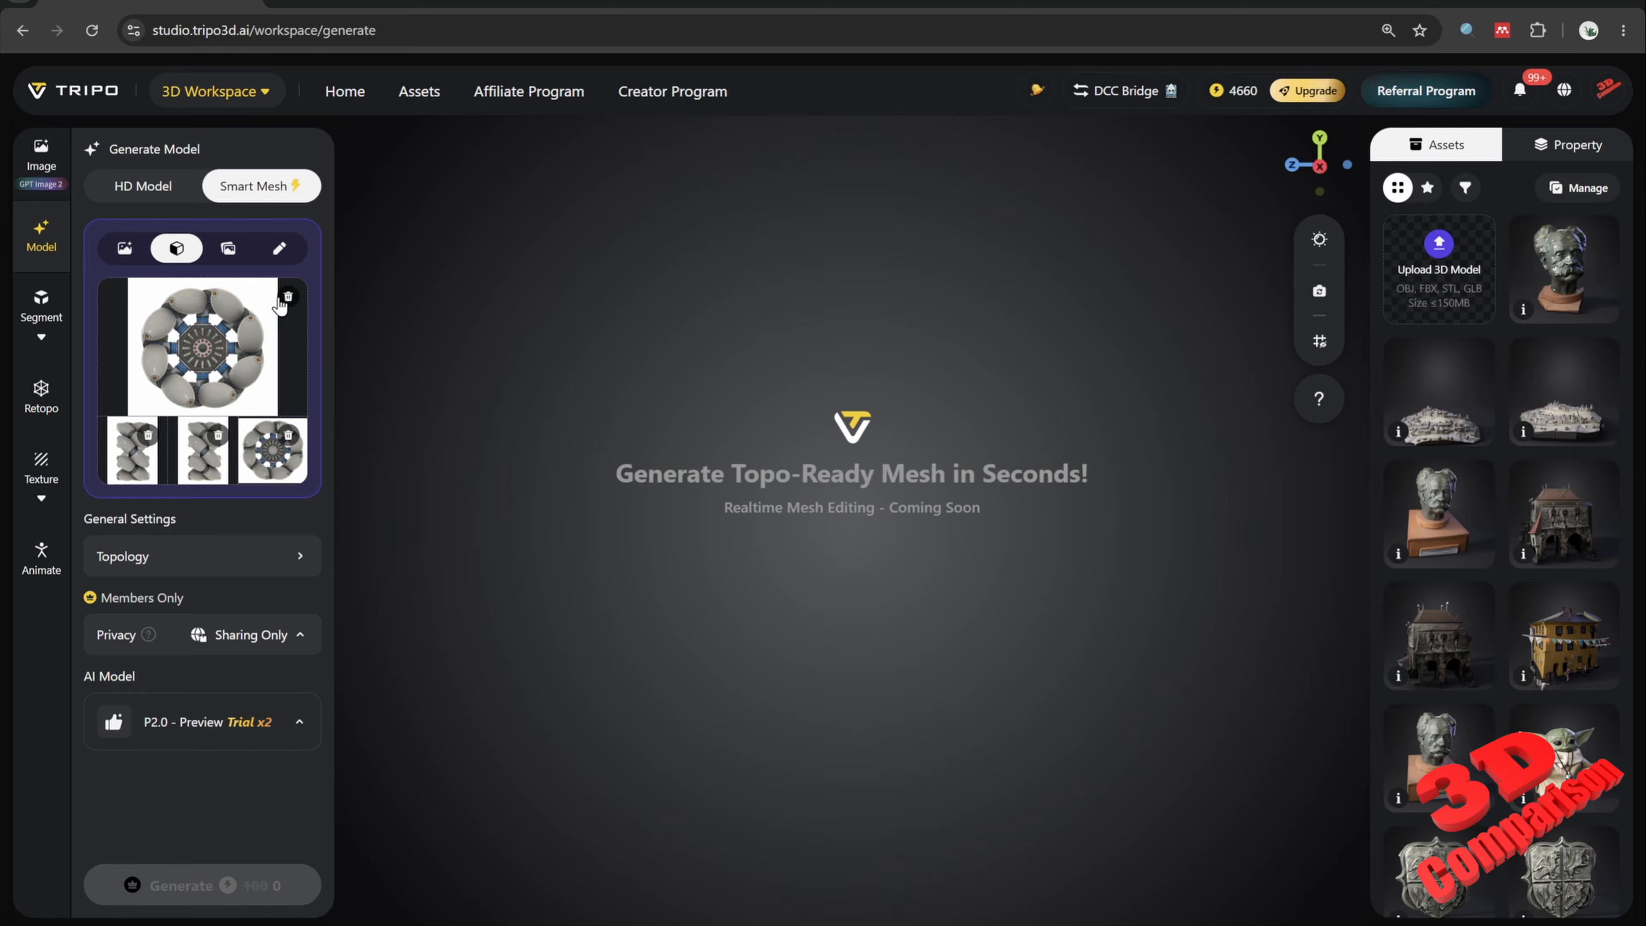
click(125, 248)
click(249, 339)
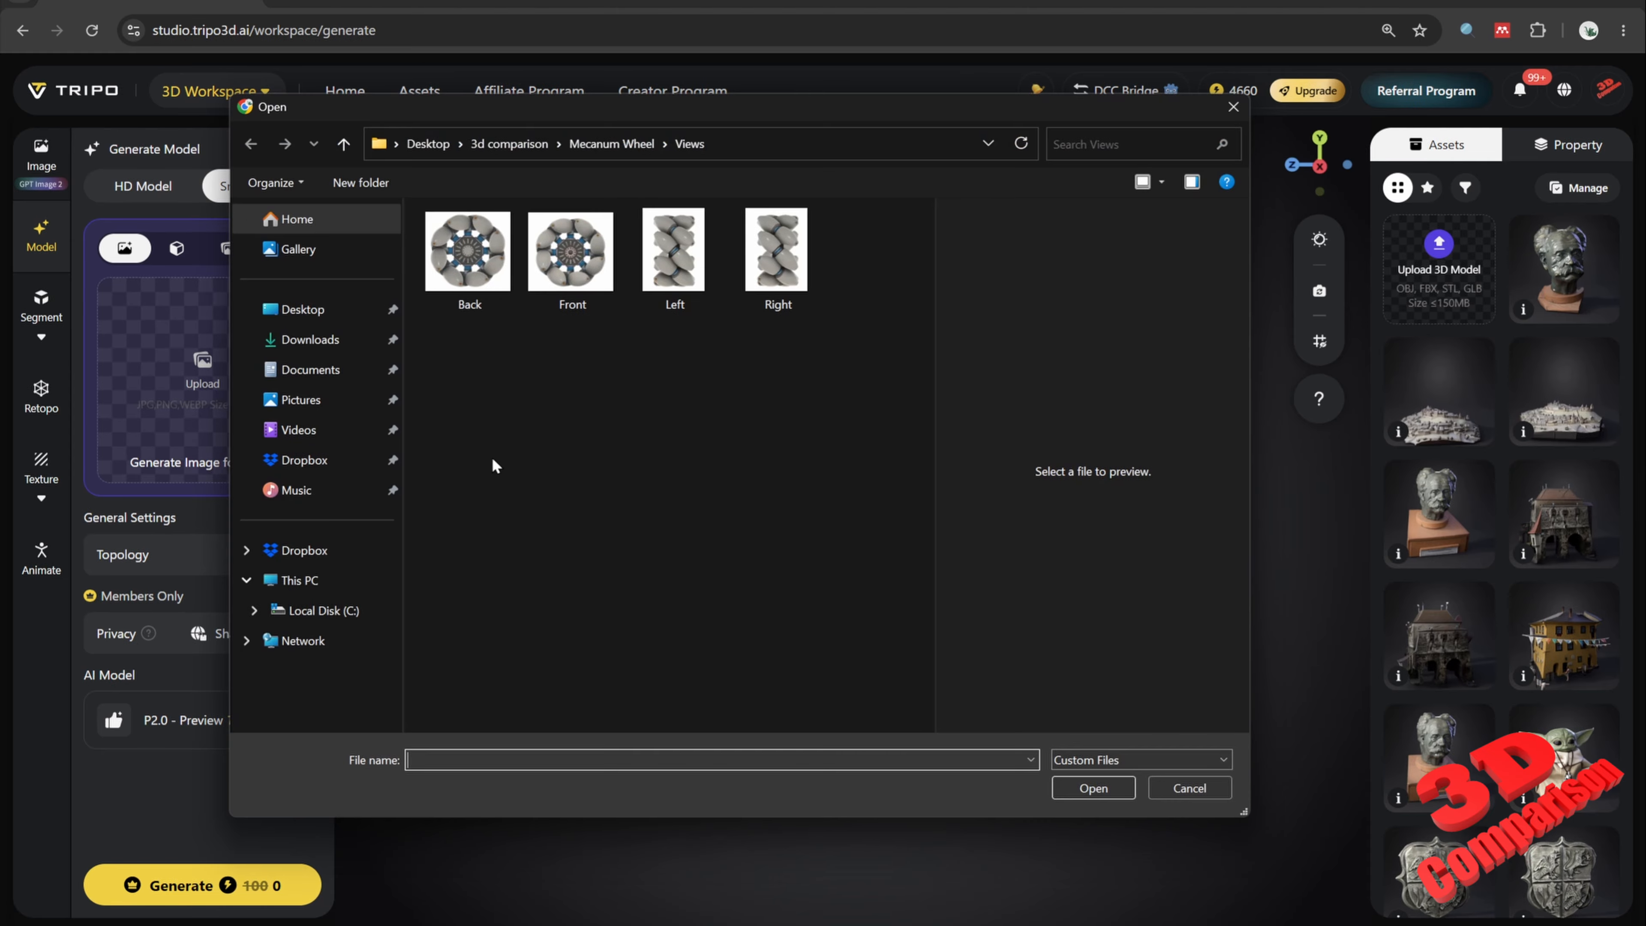
click(621, 157)
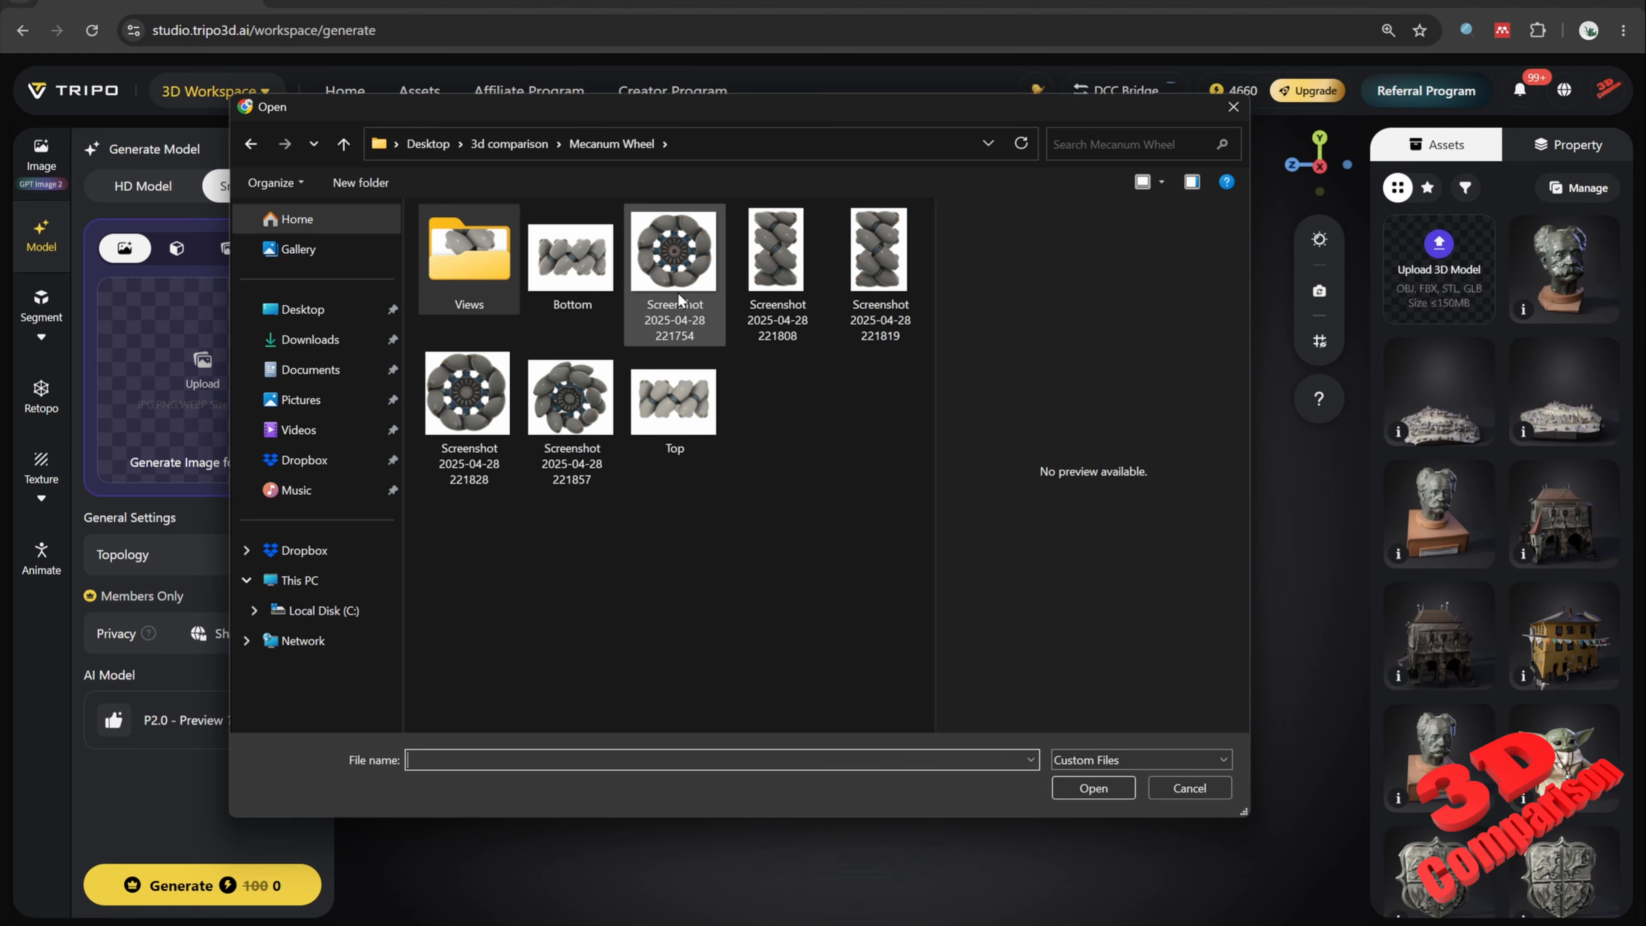
double_click(575, 398)
click(299, 562)
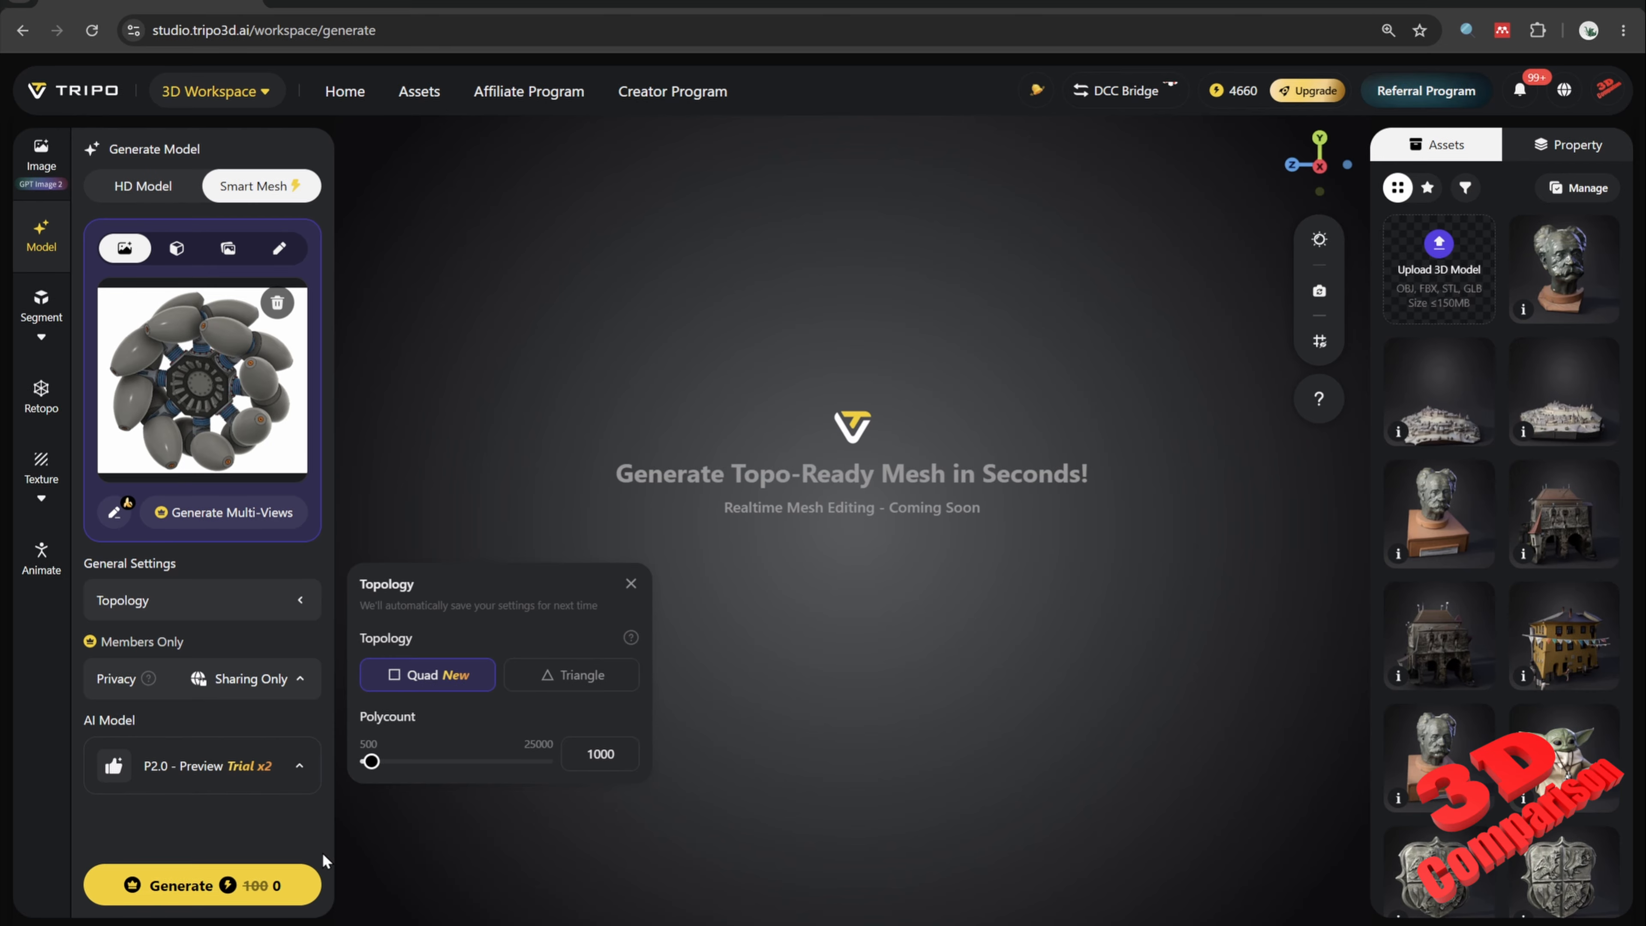
click(274, 896)
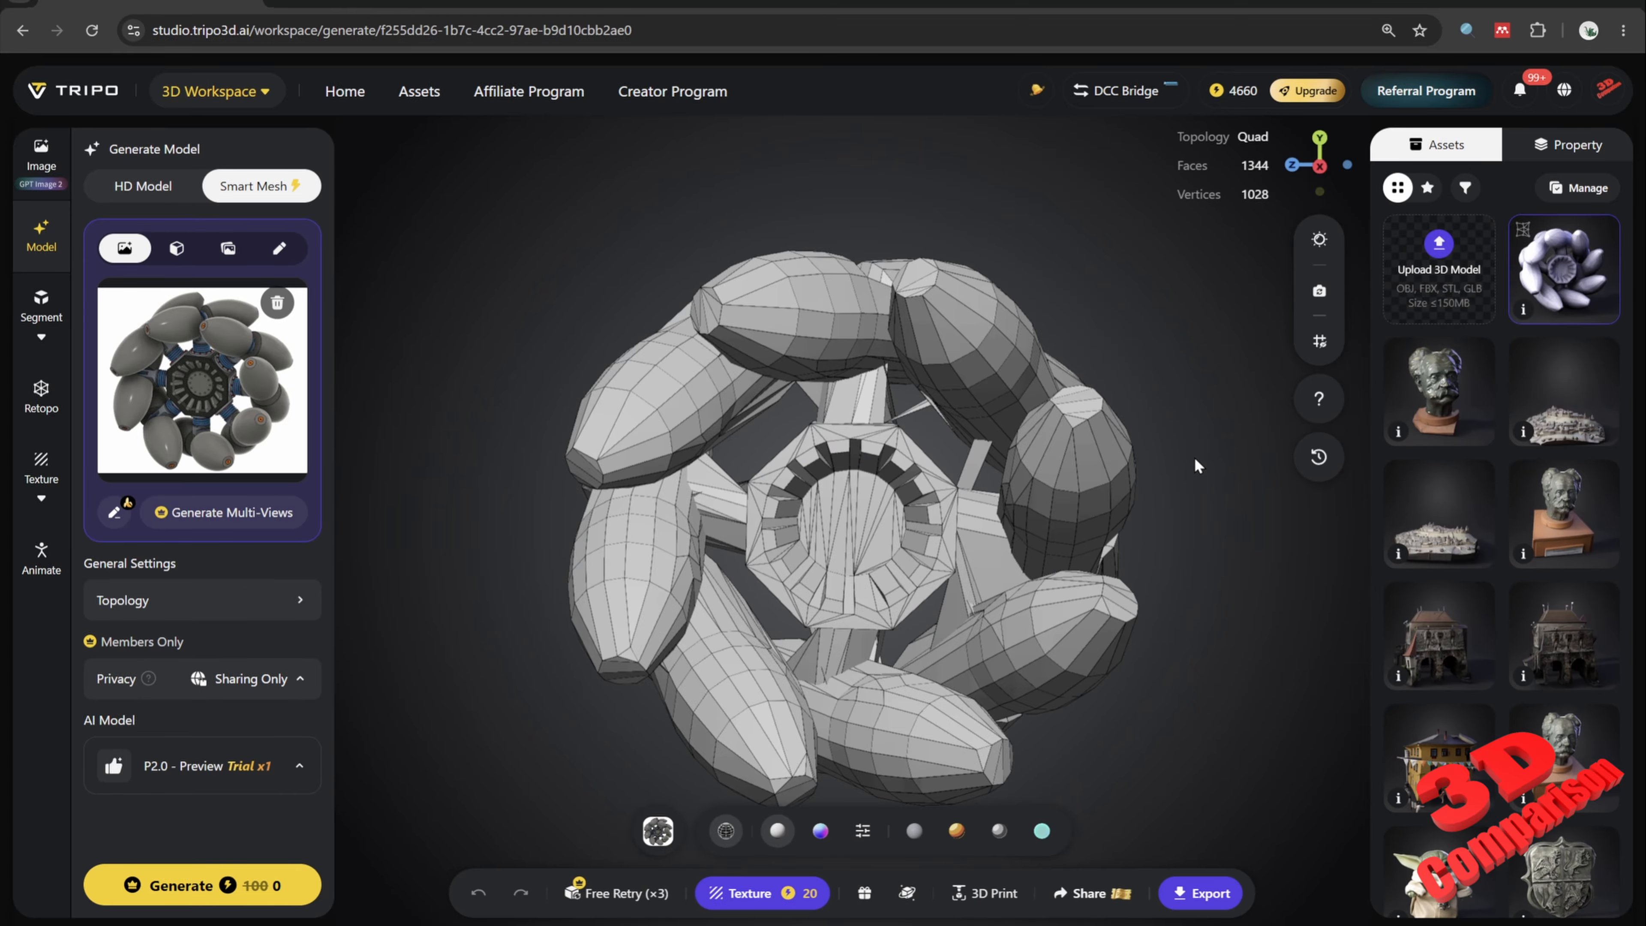
Step: Set the polycount to 5000 and generate another quad mesh from the same wheel image
drag(1196, 441, 1133, 461)
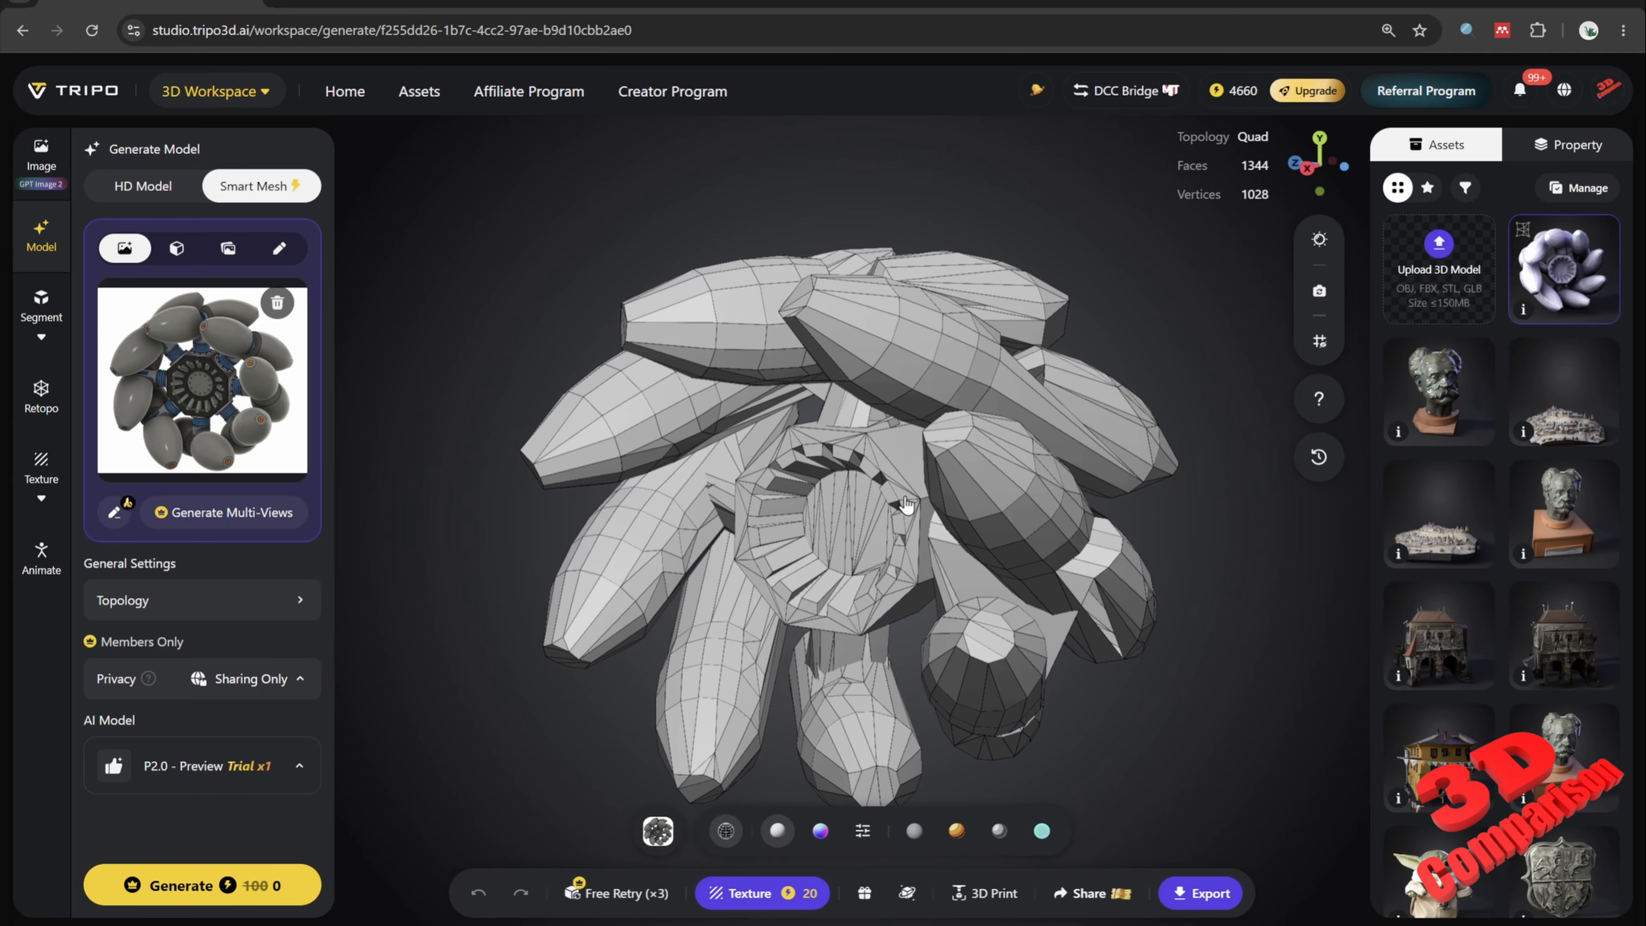
drag(934, 528, 1059, 533)
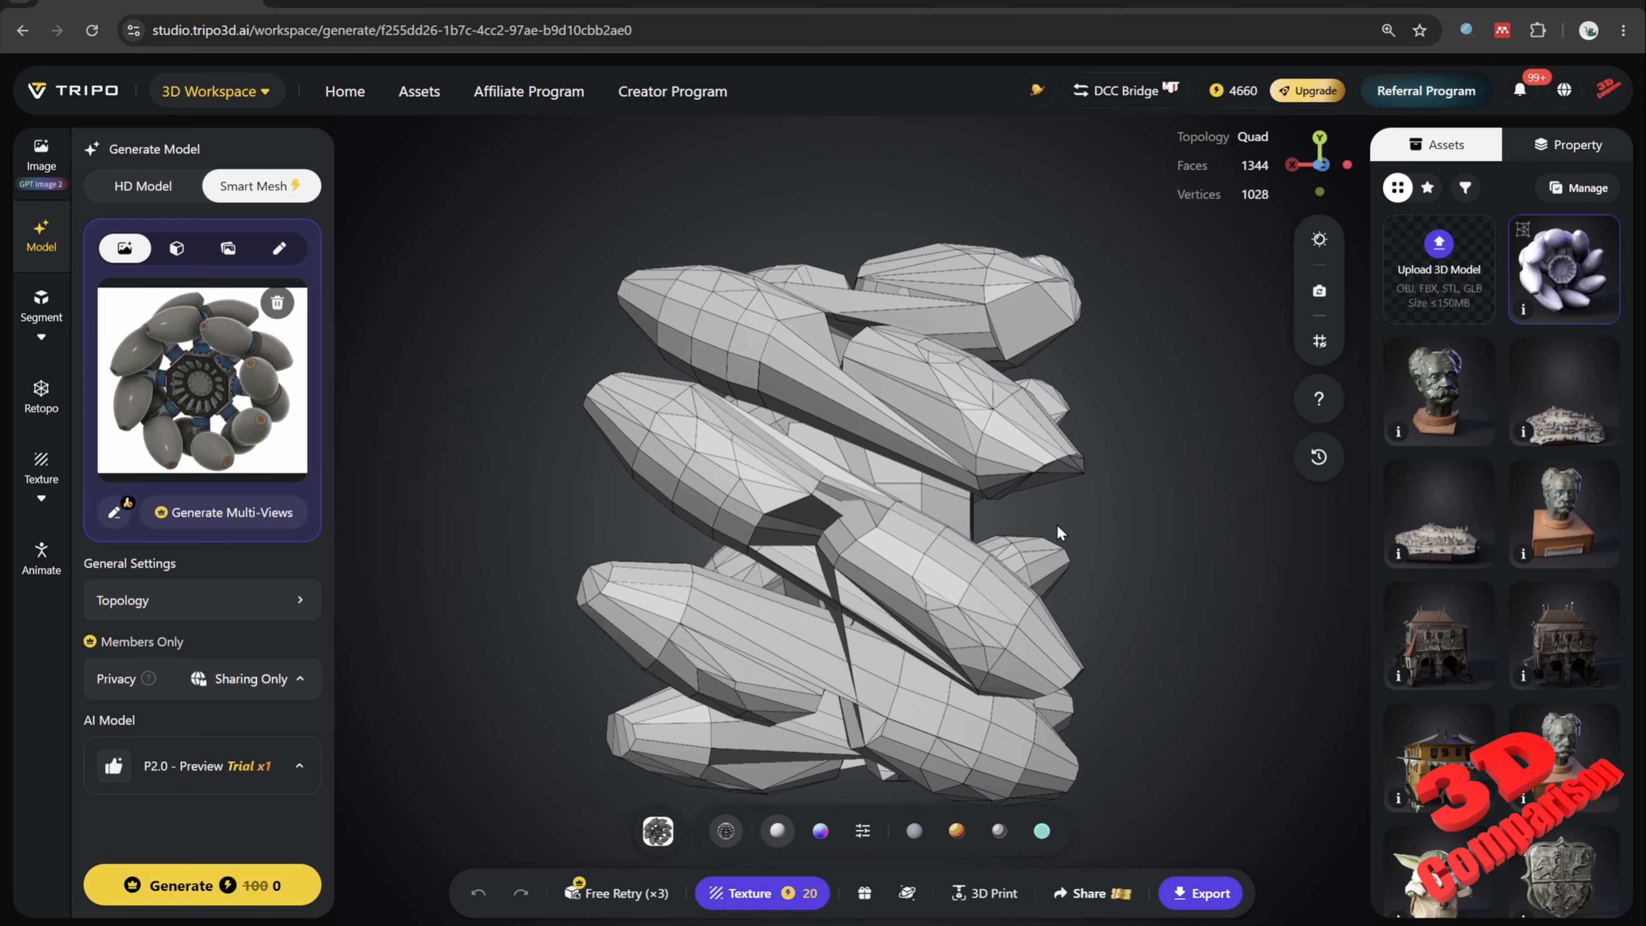
drag(851, 343, 879, 439)
drag(863, 532, 1089, 326)
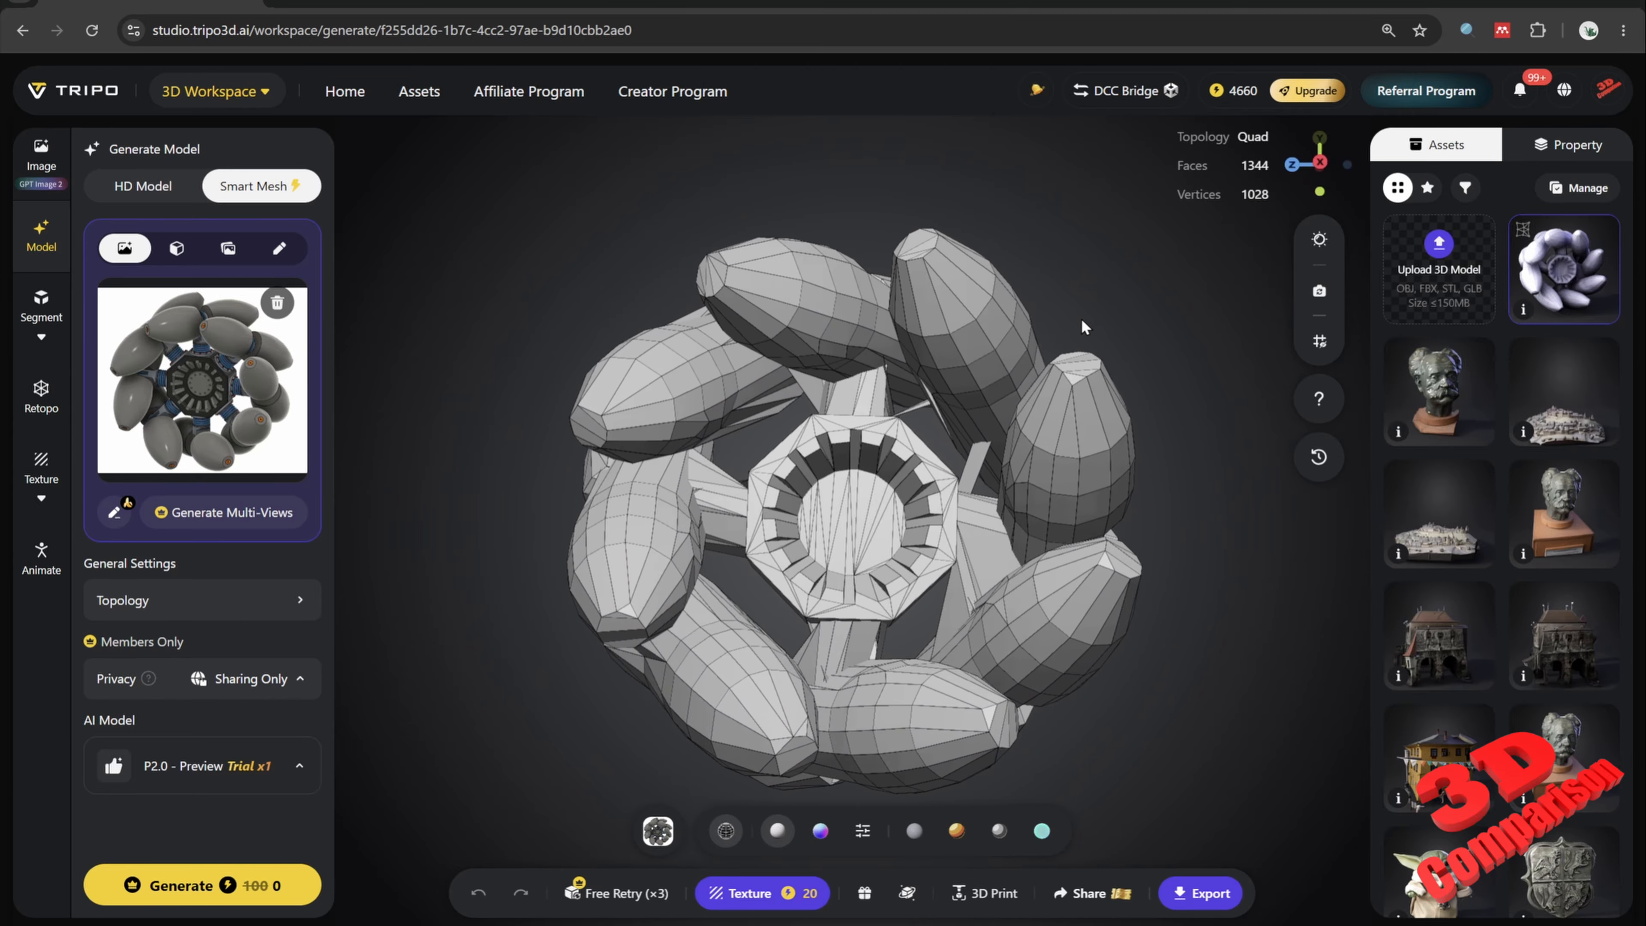
click(254, 603)
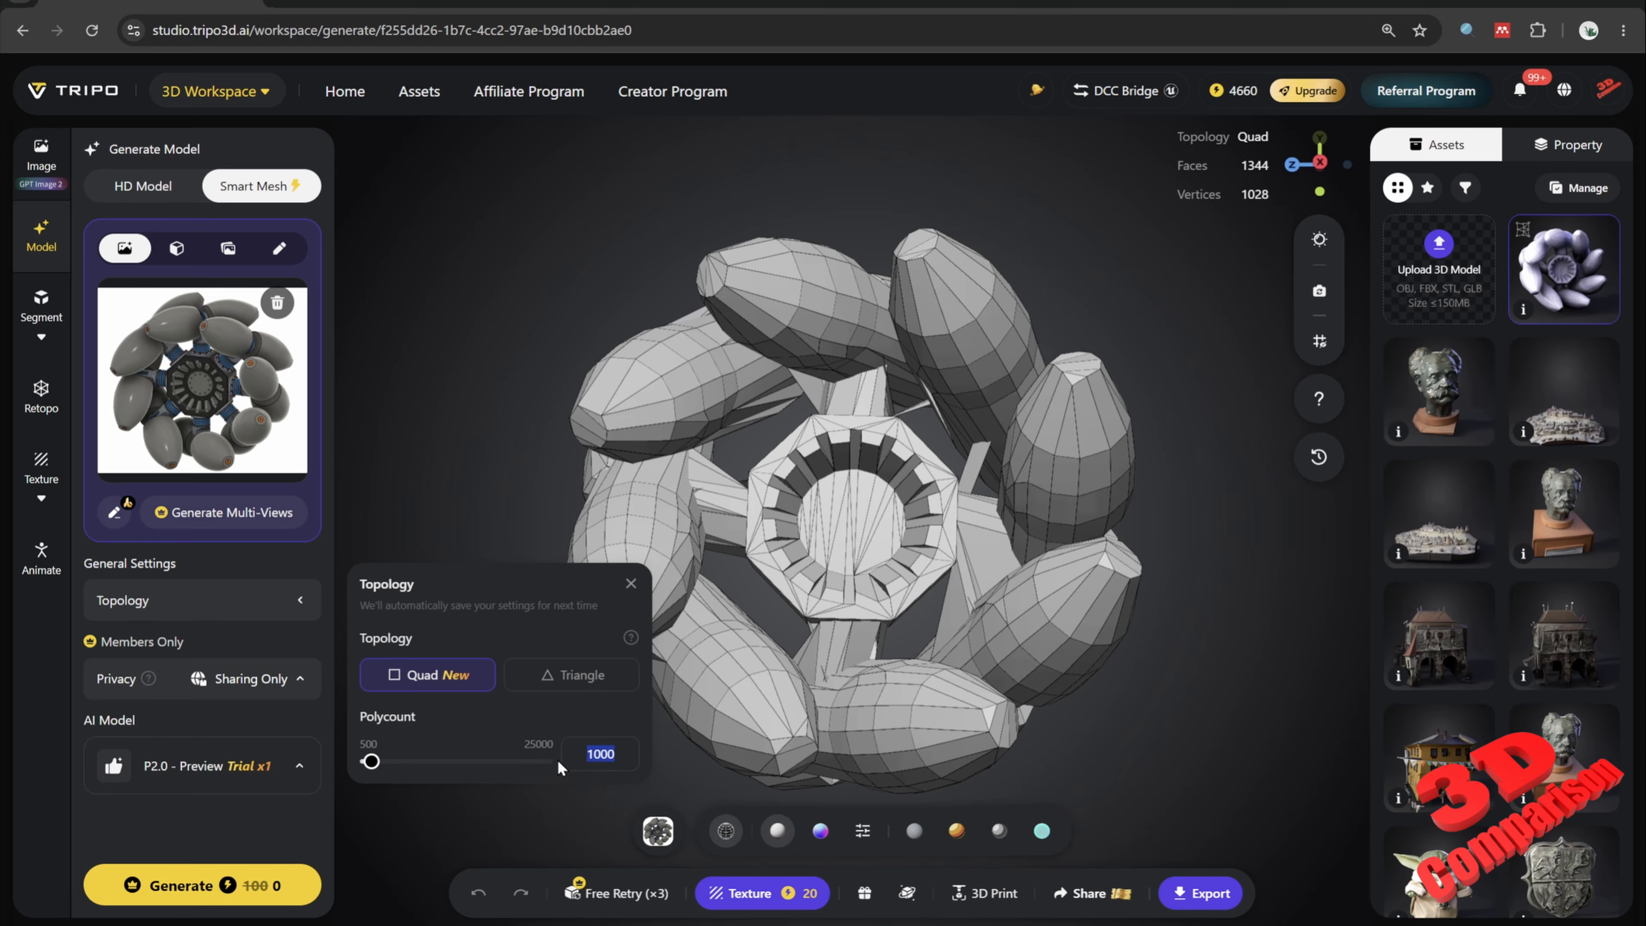
text(5000)
click(265, 887)
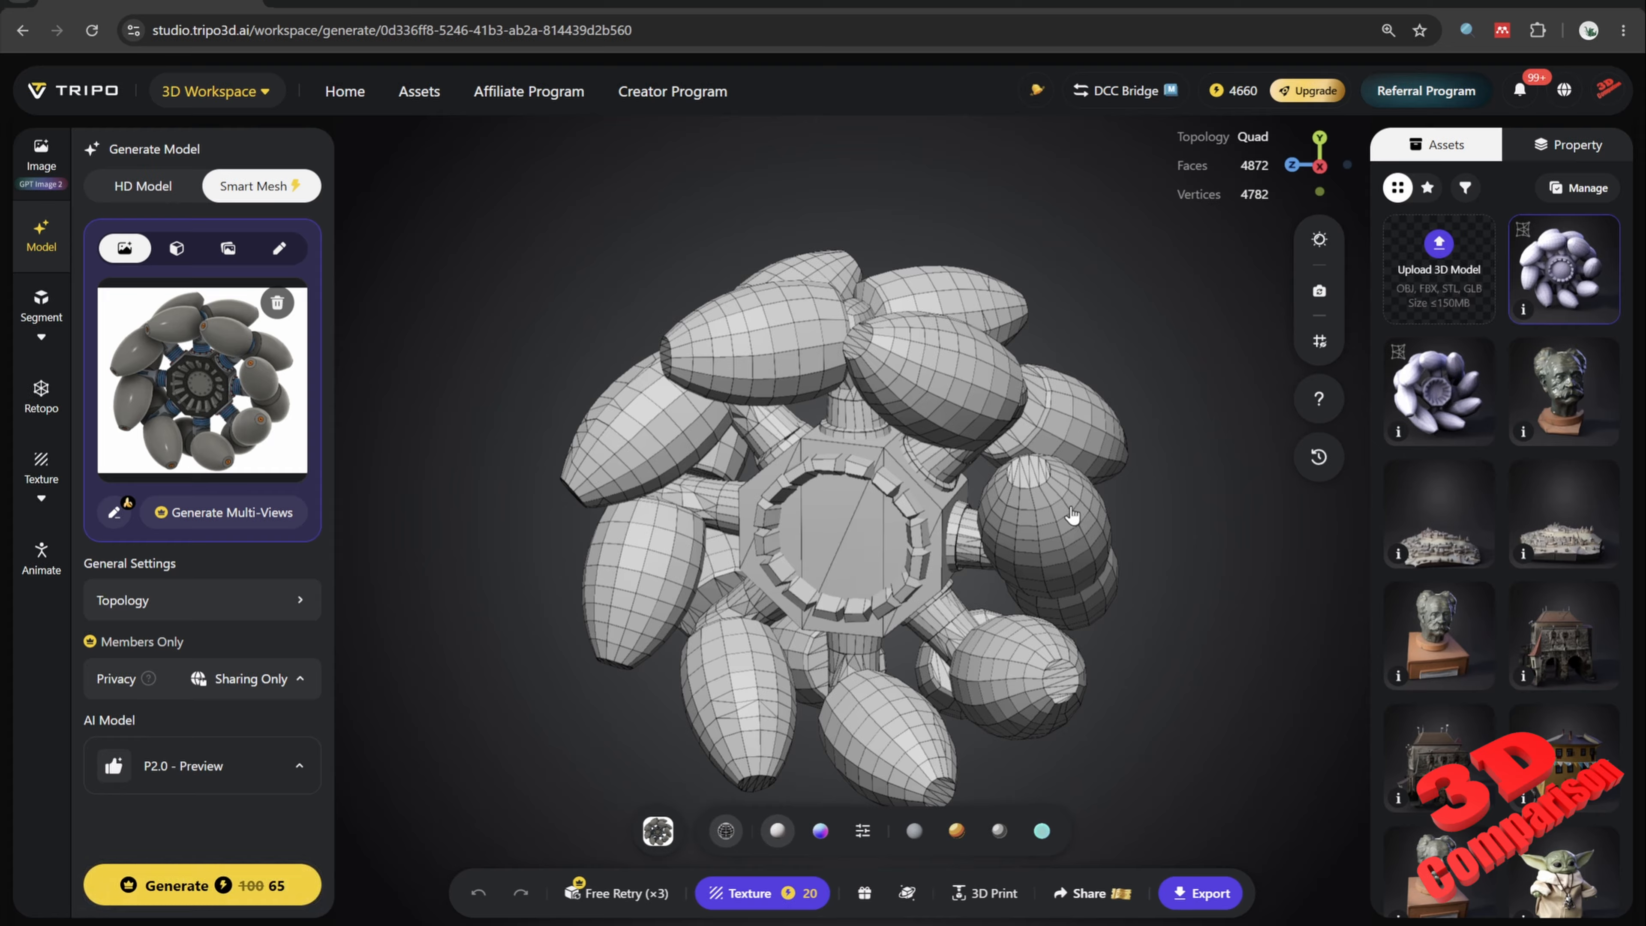
Step: Remove the wheel reference image from the model input
drag(1195, 588, 1146, 390)
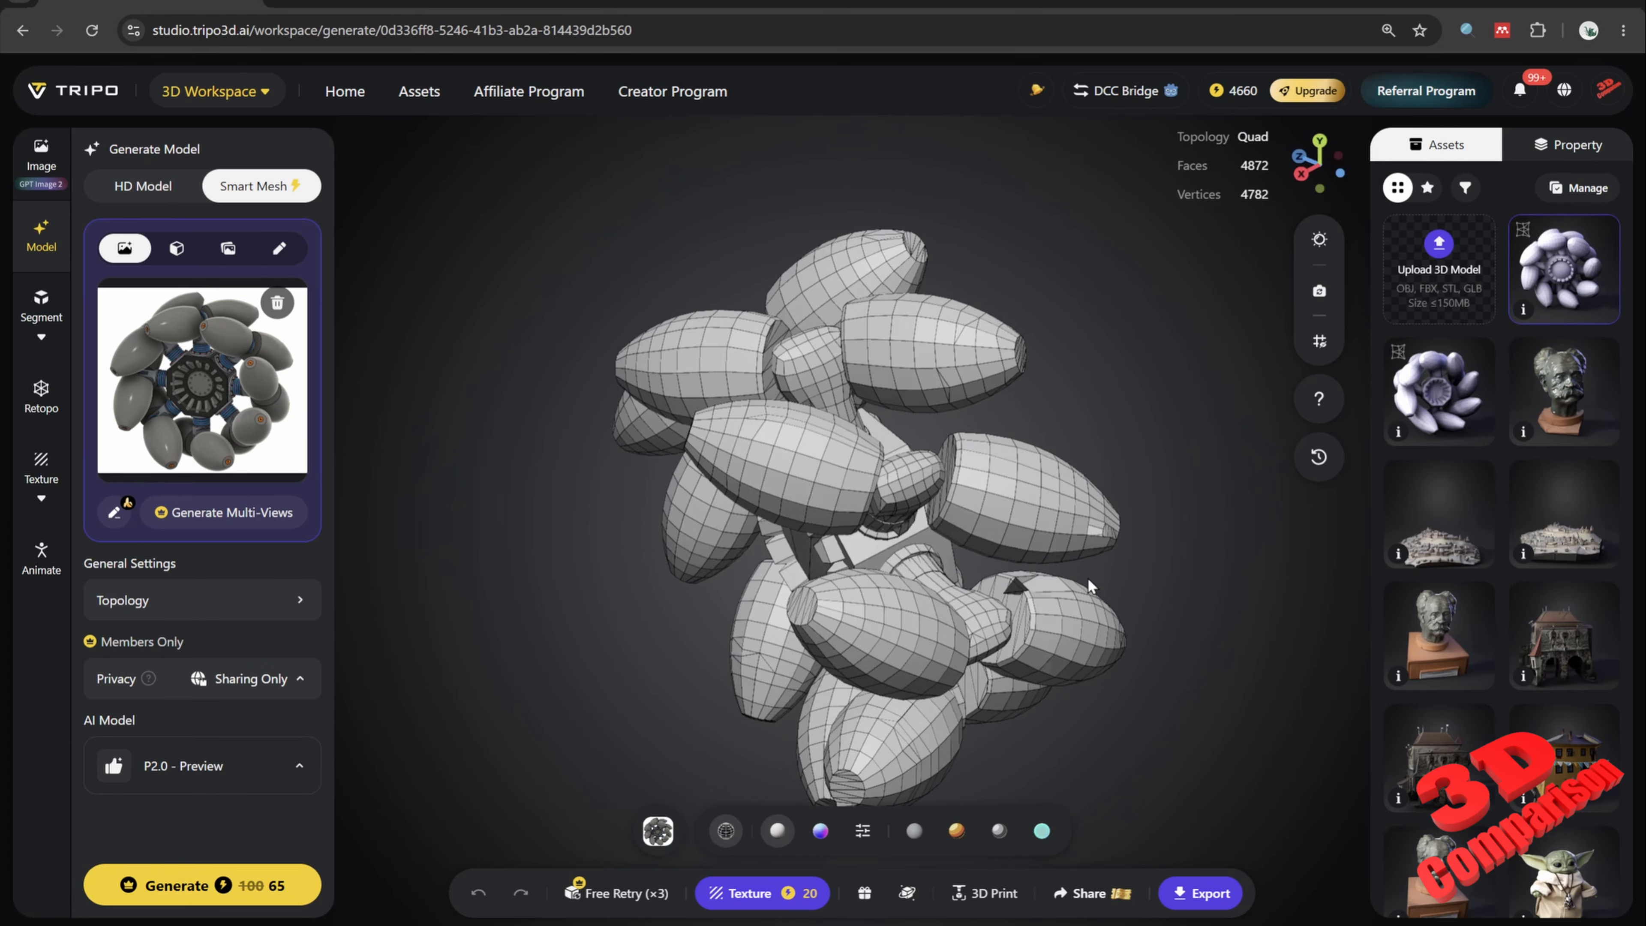
scroll(1031, 603, up, 3)
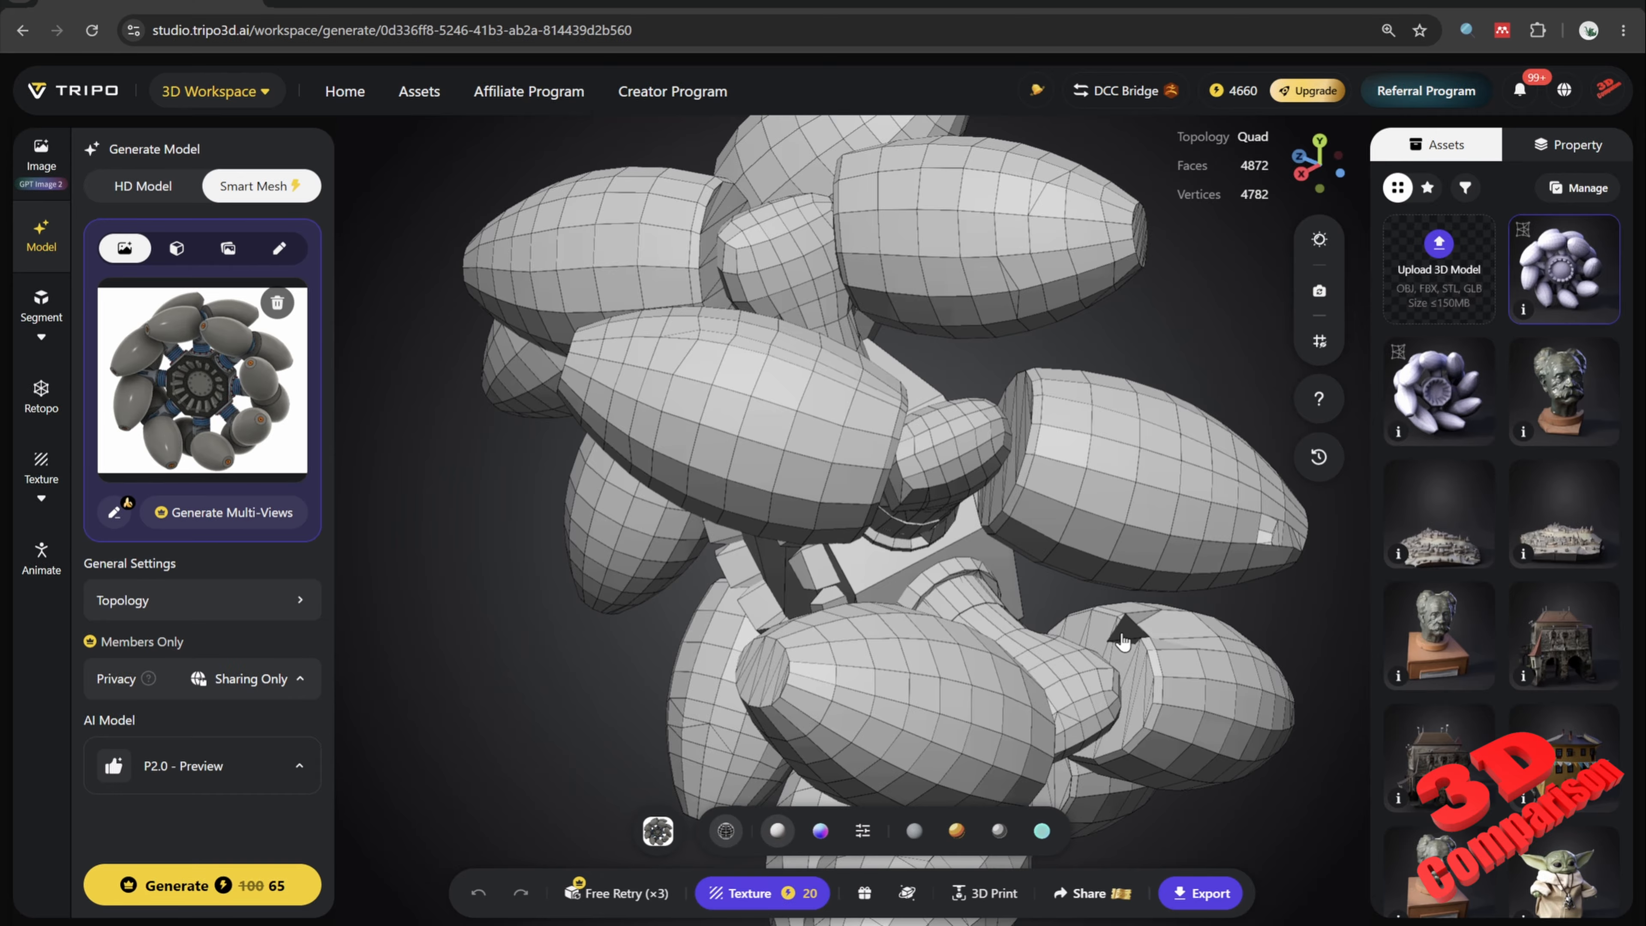
scroll(1123, 641, down, 3)
drag(1102, 658, 1203, 490)
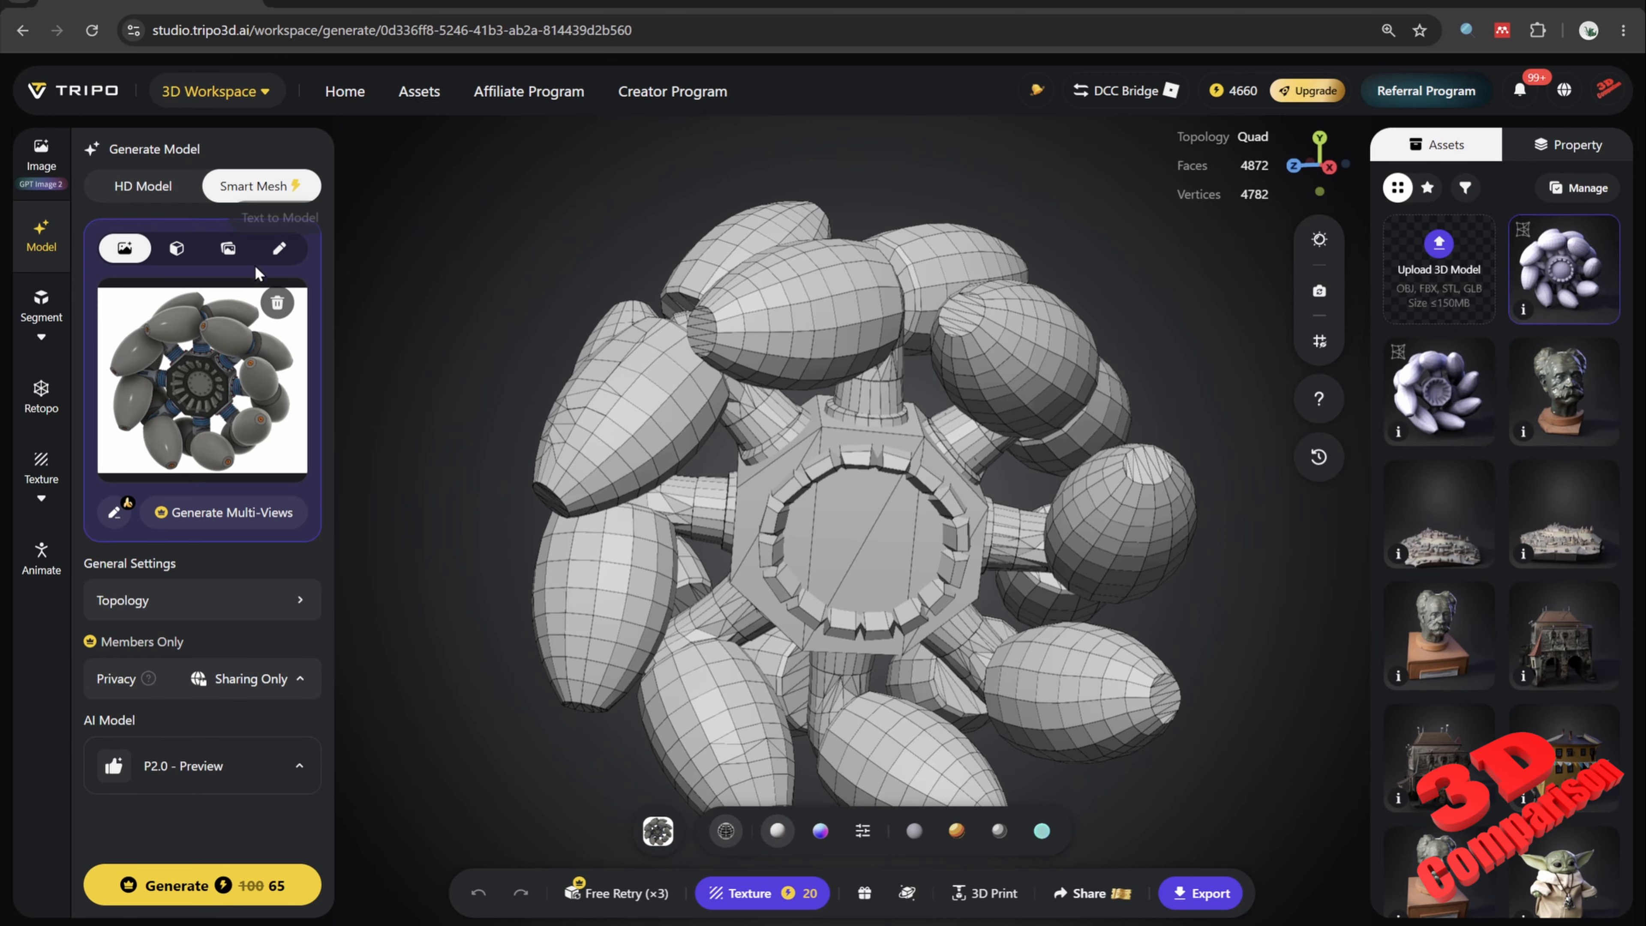
click(278, 303)
Step: Upload the "right perspective" image from the bicycle saddle folder inside 3d comparison as the reference image
click(227, 348)
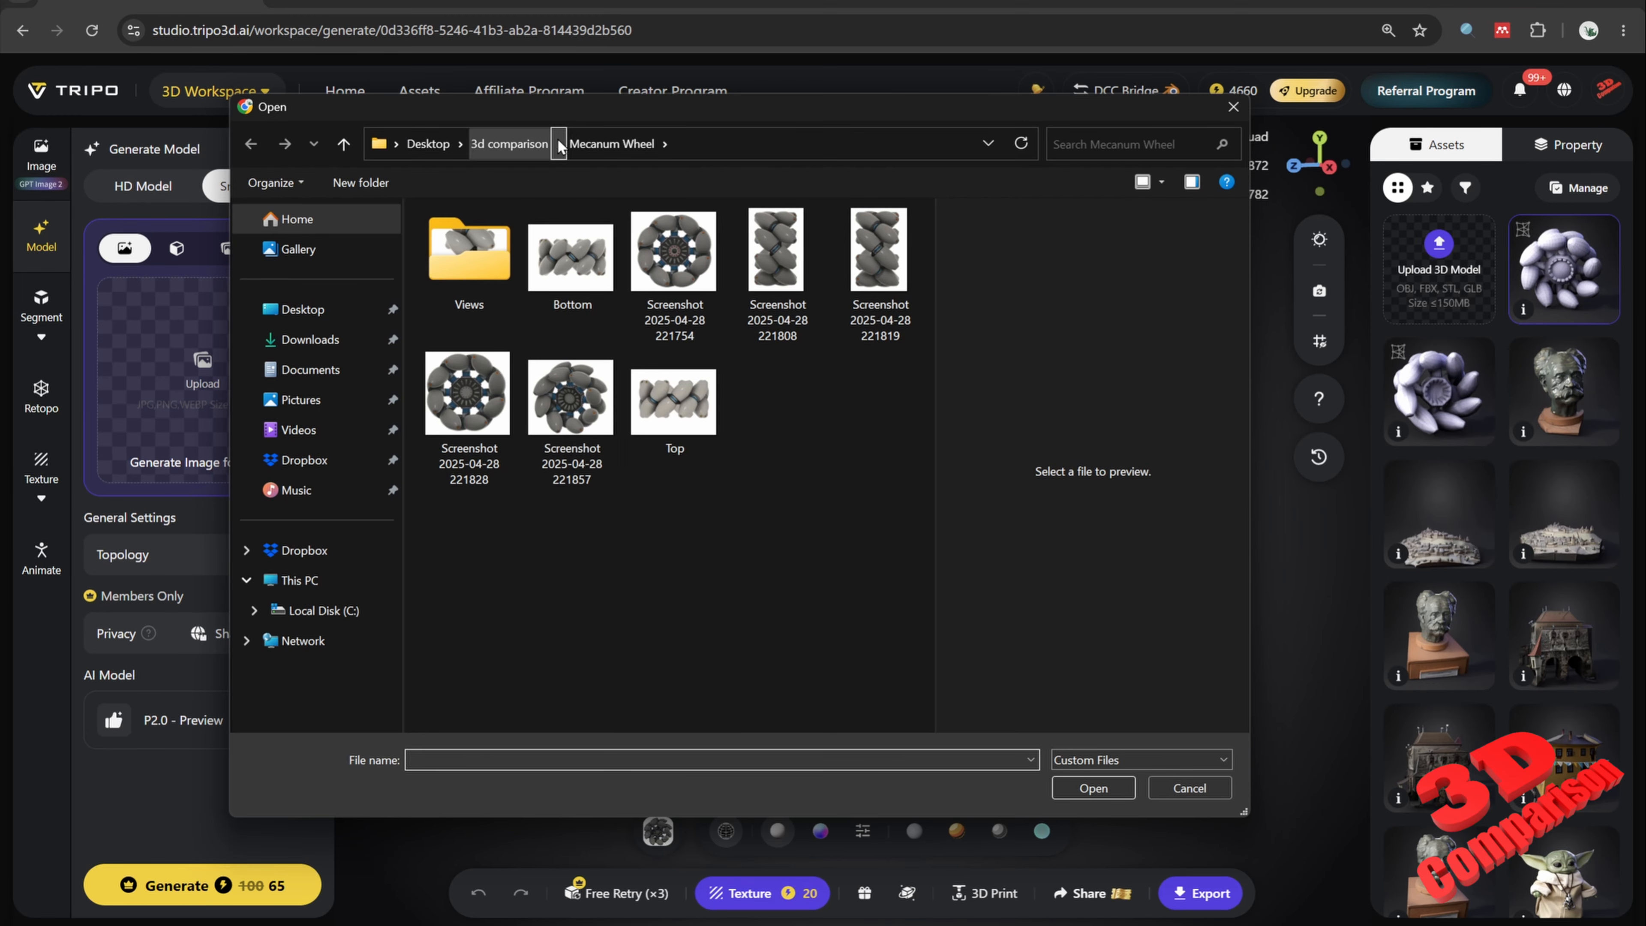
click(509, 144)
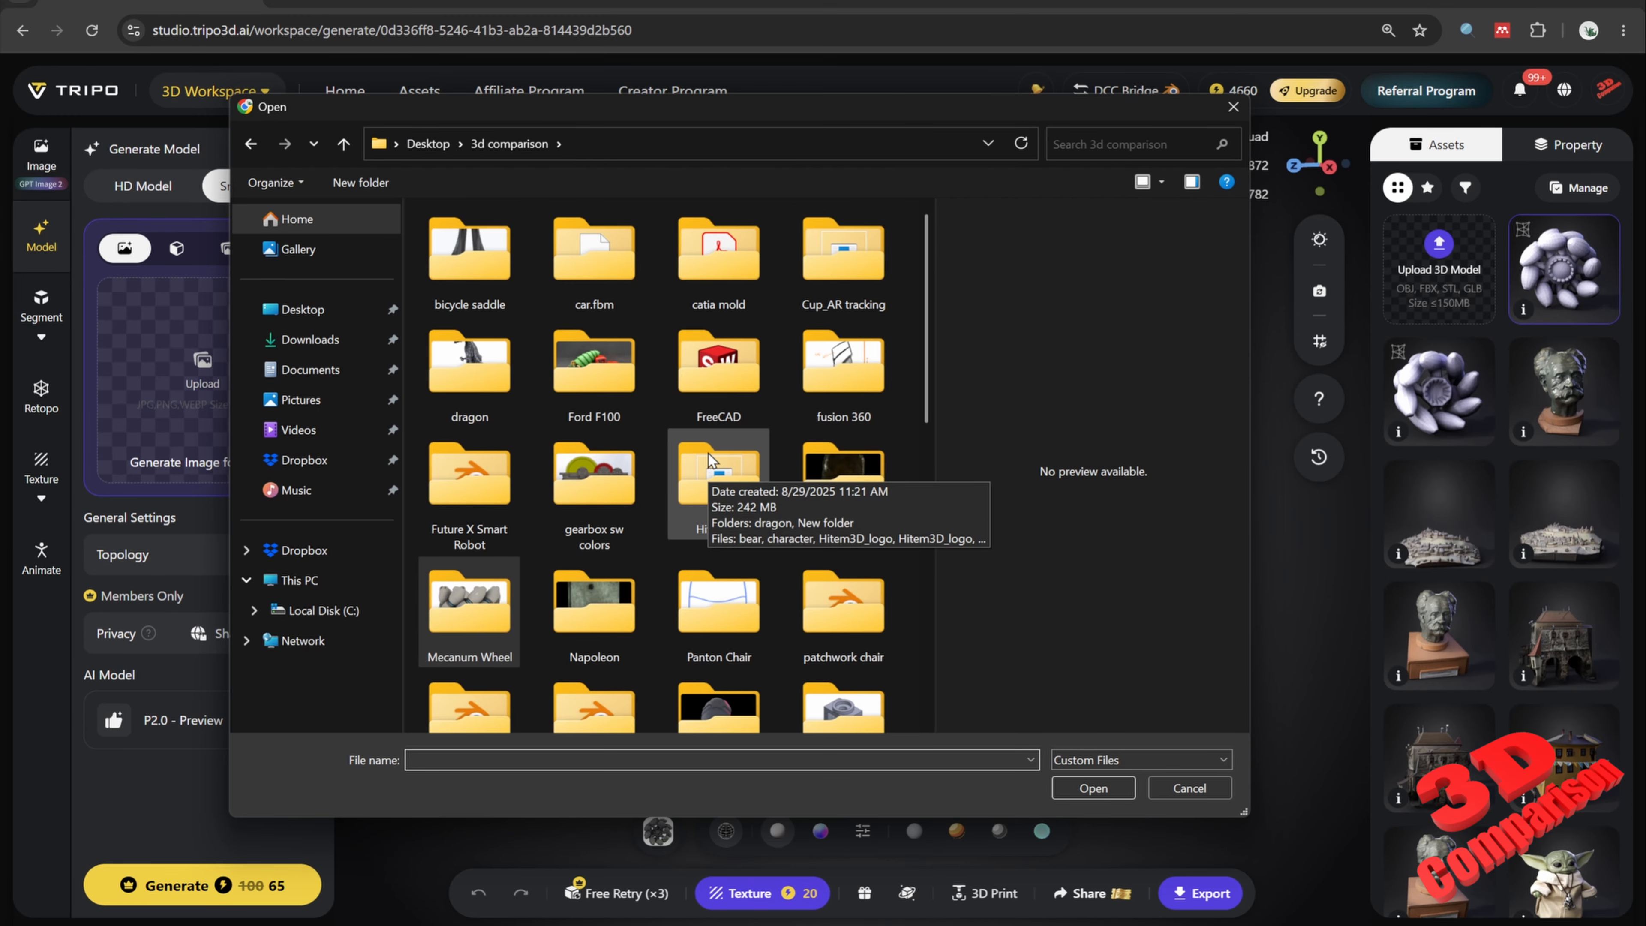
scroll(555, 364, down, 10)
click(842, 337)
scroll(778, 451, up, 5)
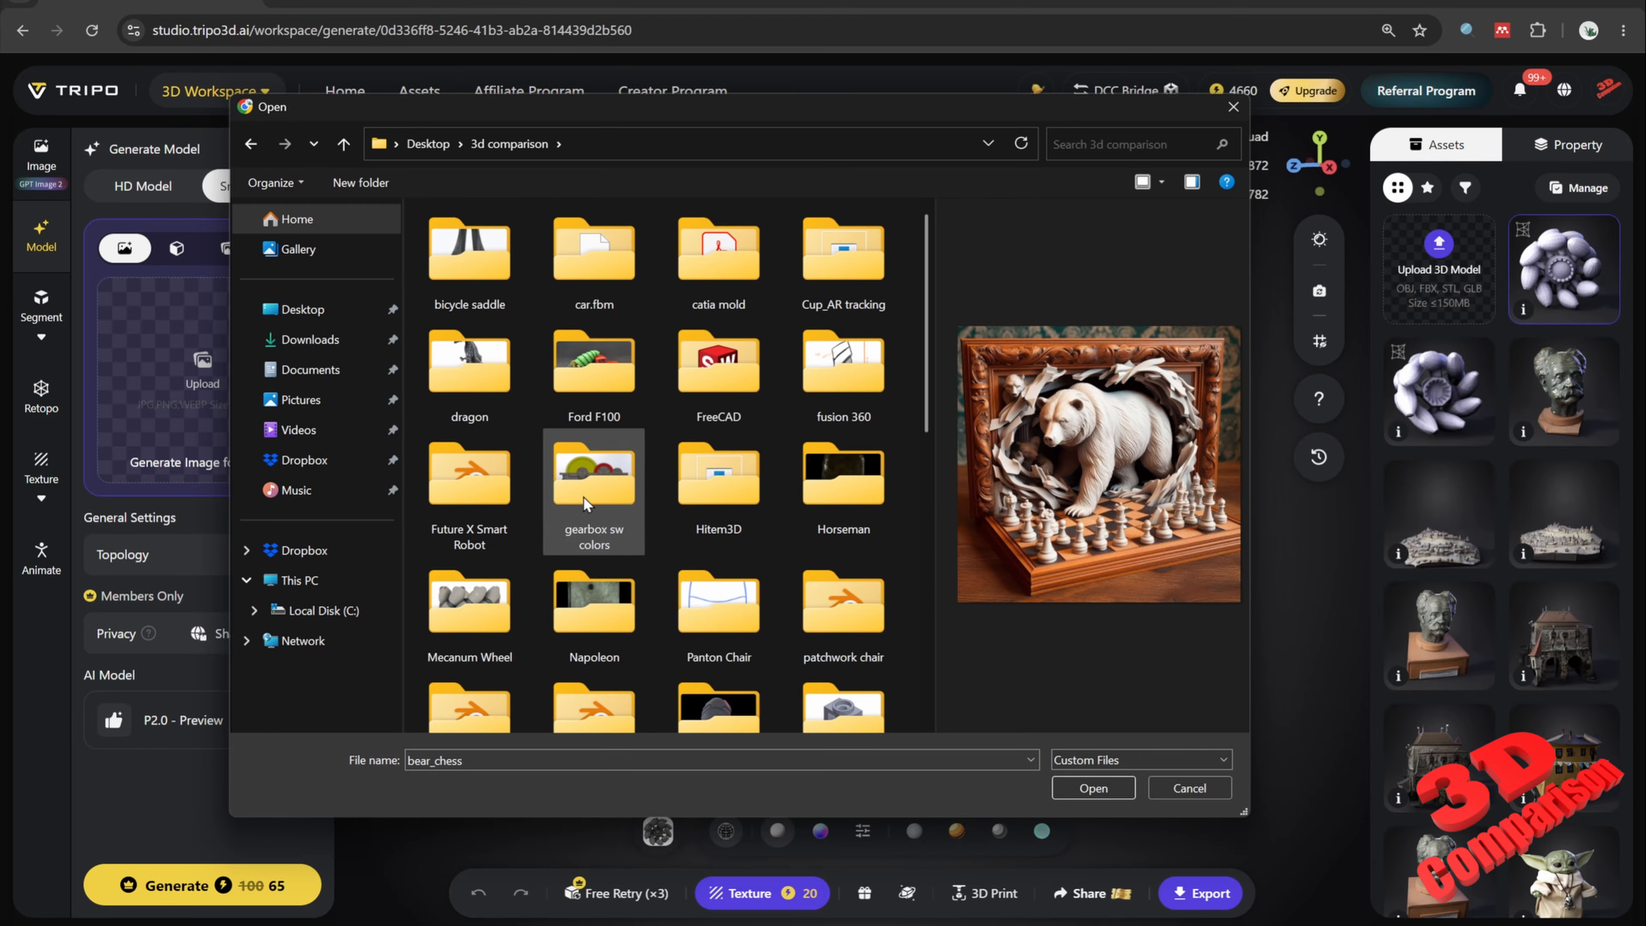
double_click(481, 314)
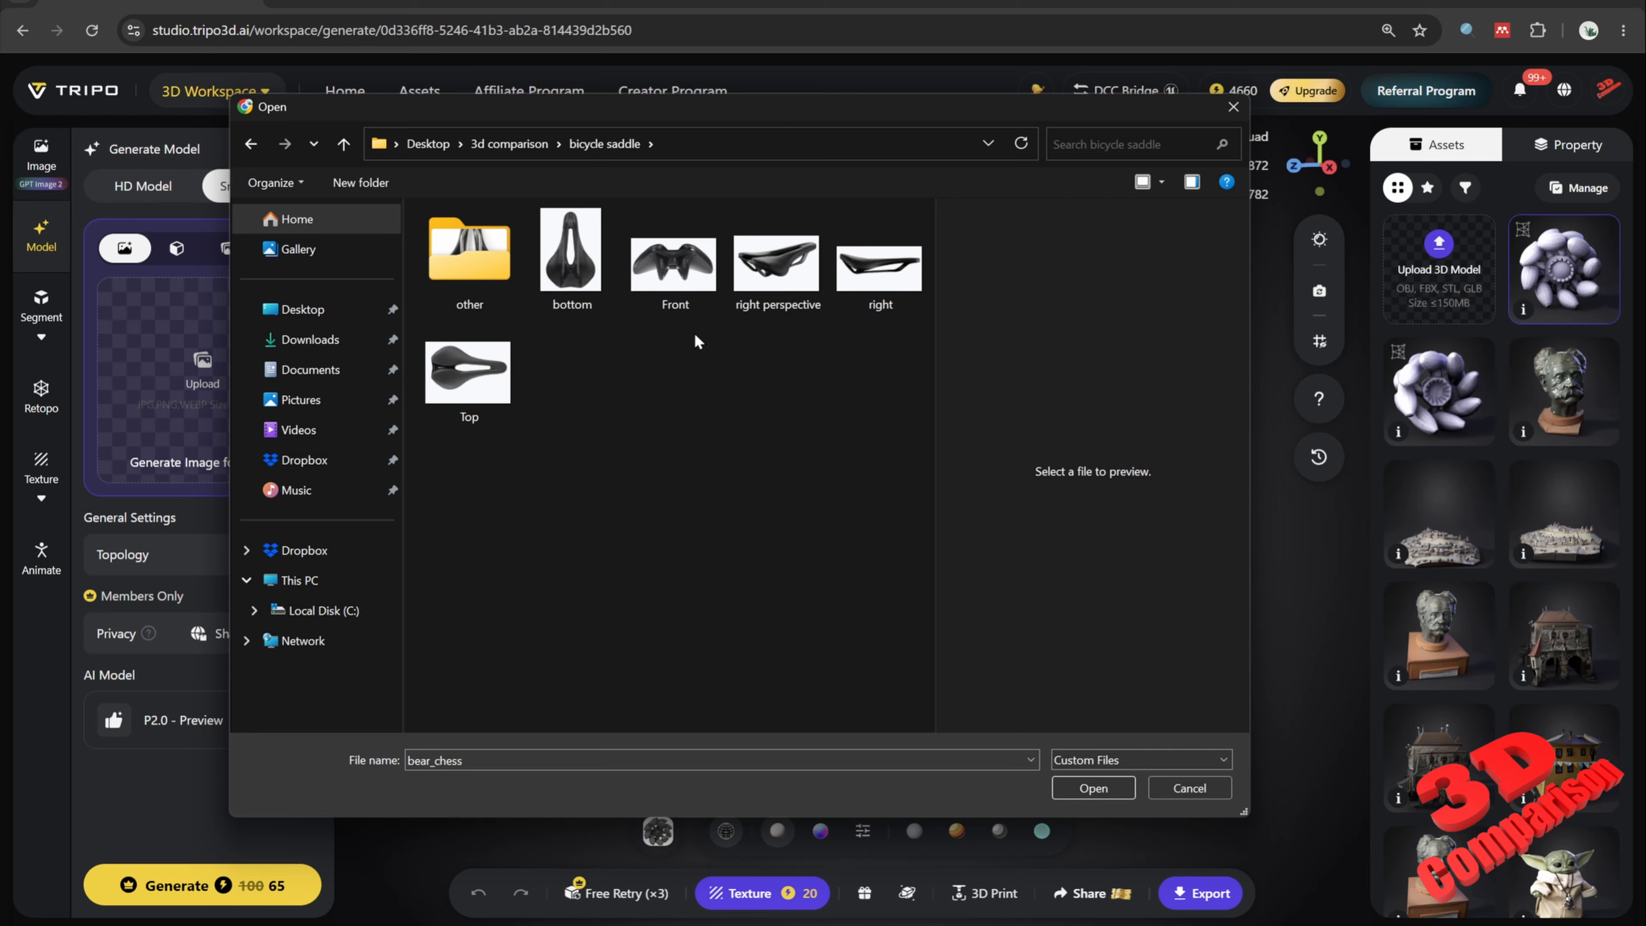
click(680, 286)
click(753, 288)
click(1093, 788)
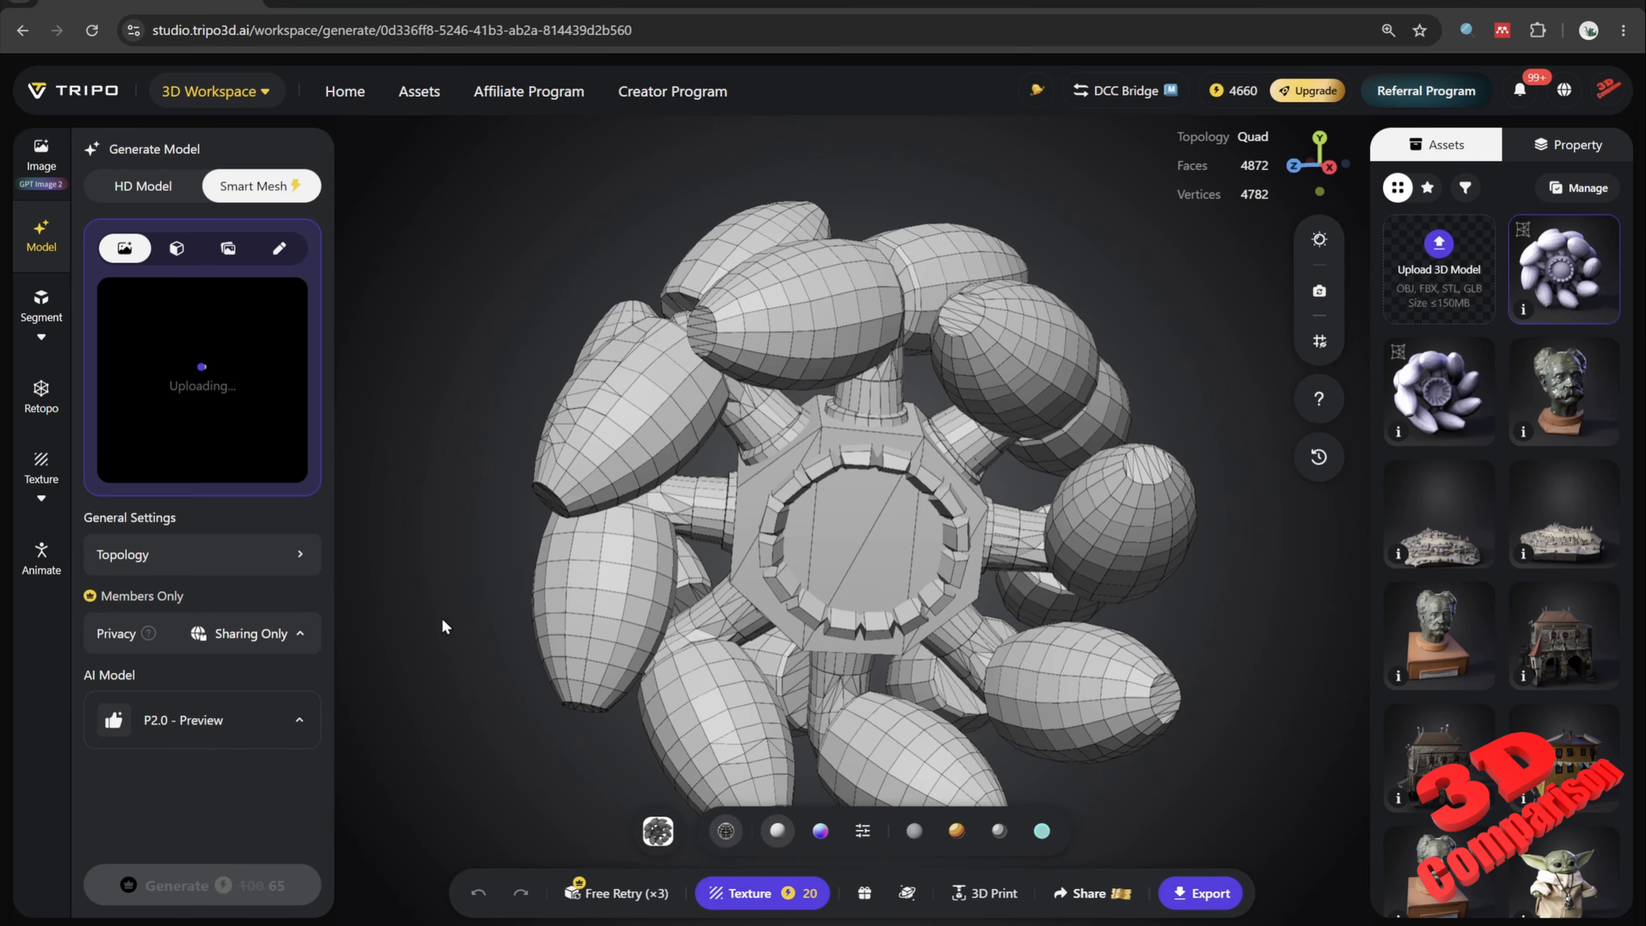
Step: Set the polycount to 1000 and generate the bicycle saddle as a quad mesh
click(272, 554)
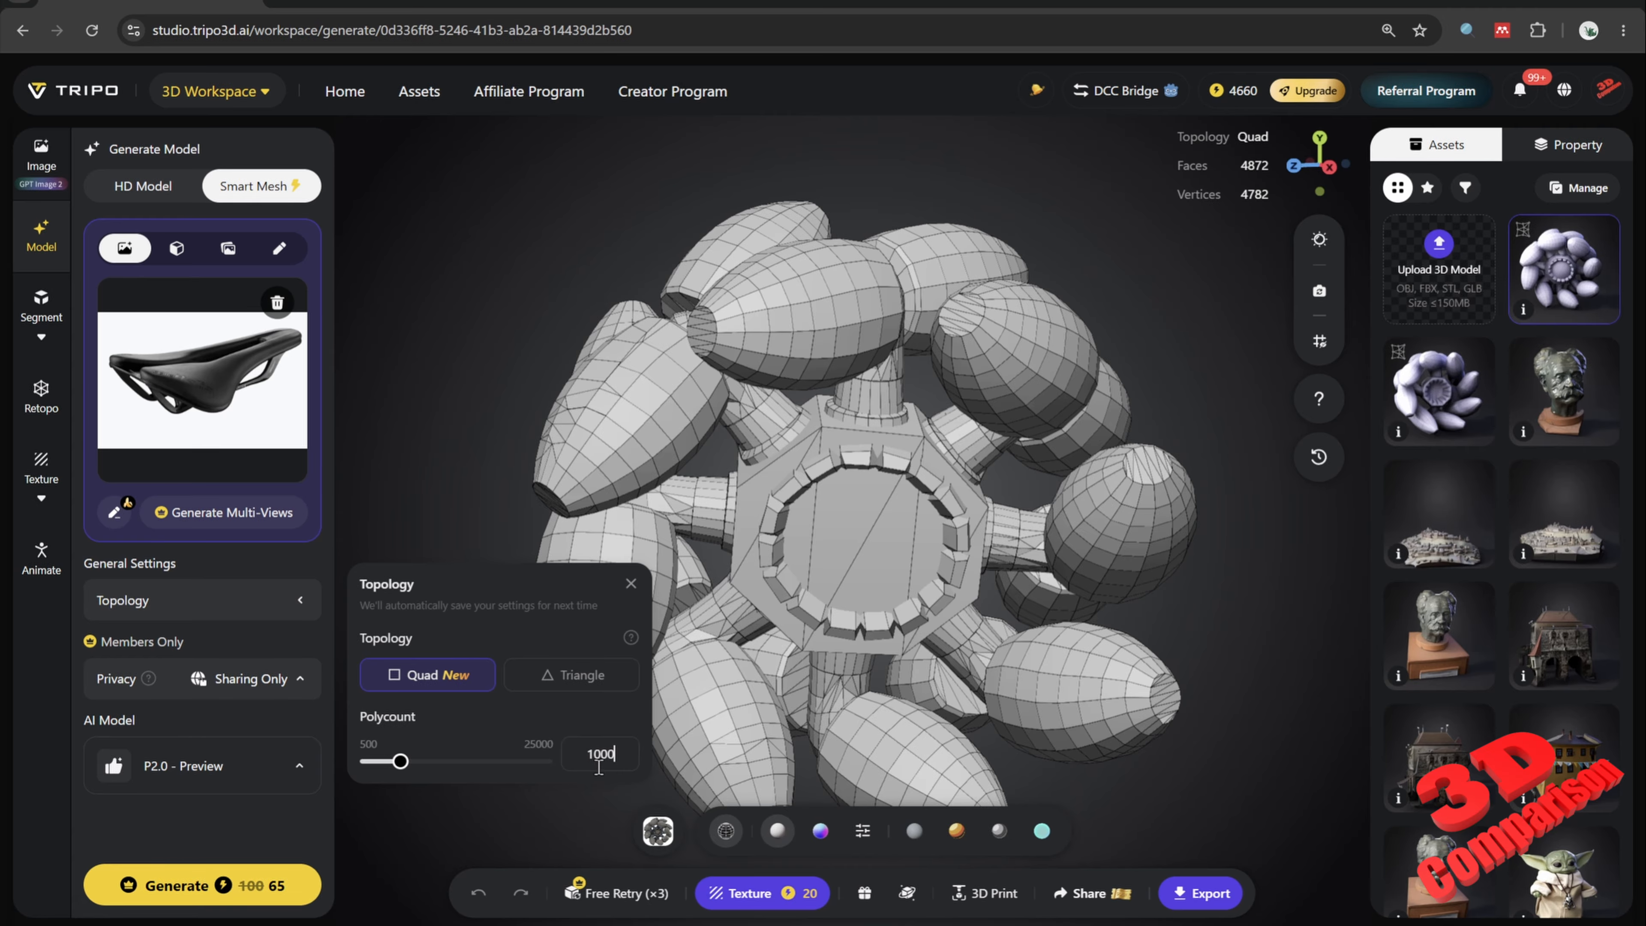
click(271, 880)
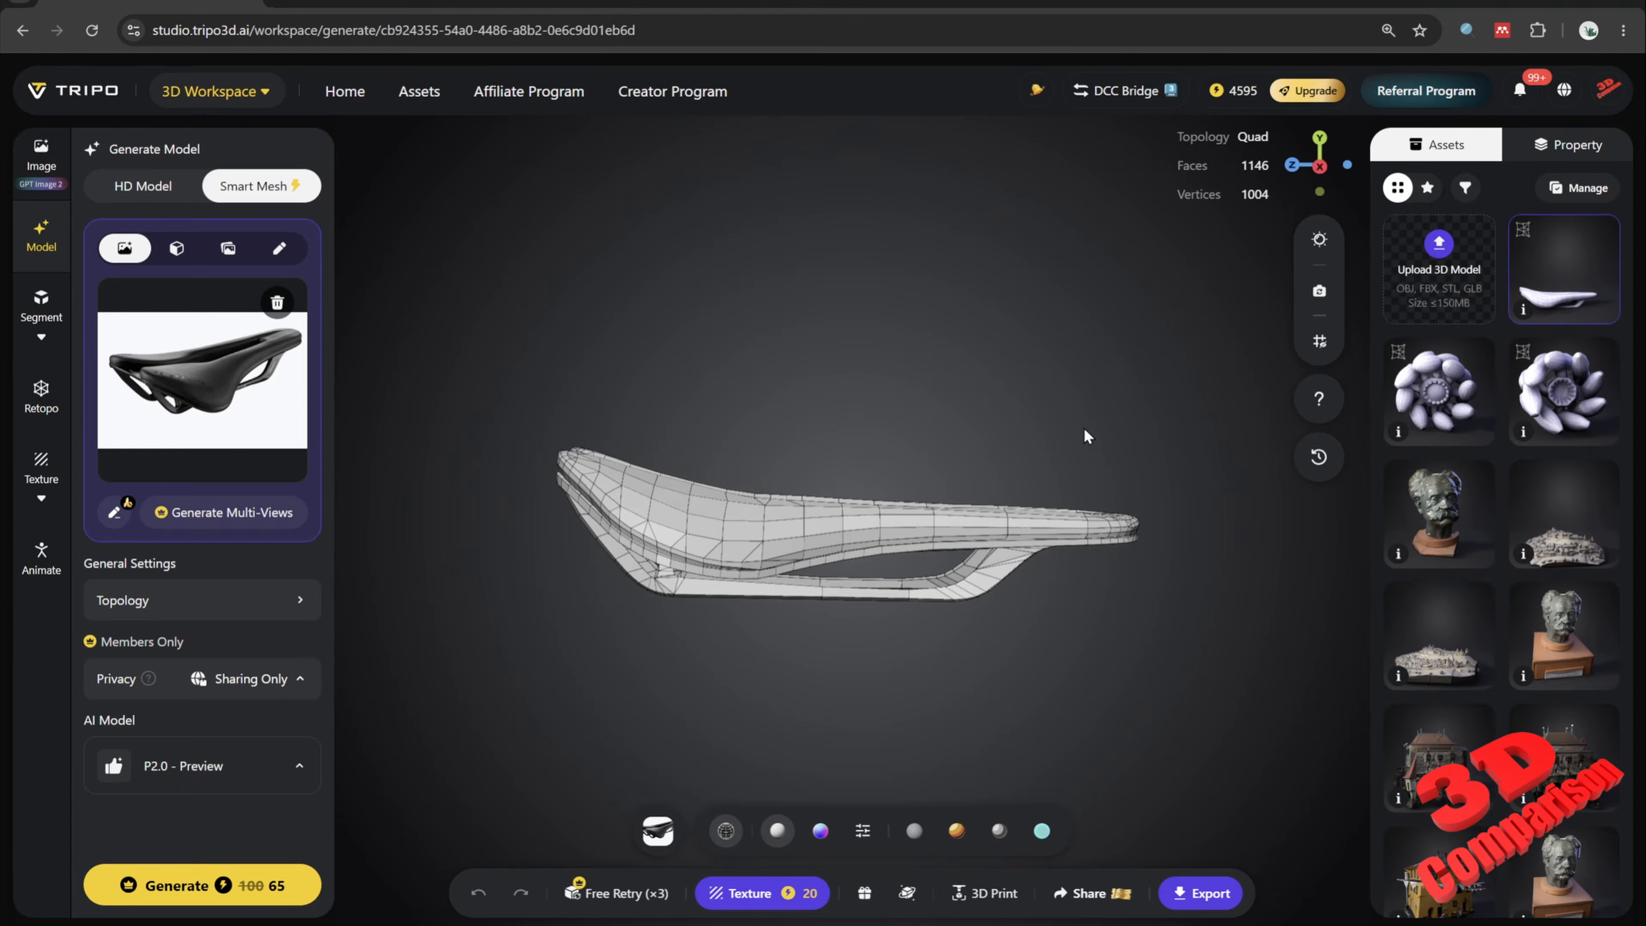
Step: Export the bicycle saddle model in FBX format with the Blender preset
drag(1086, 435, 906, 468)
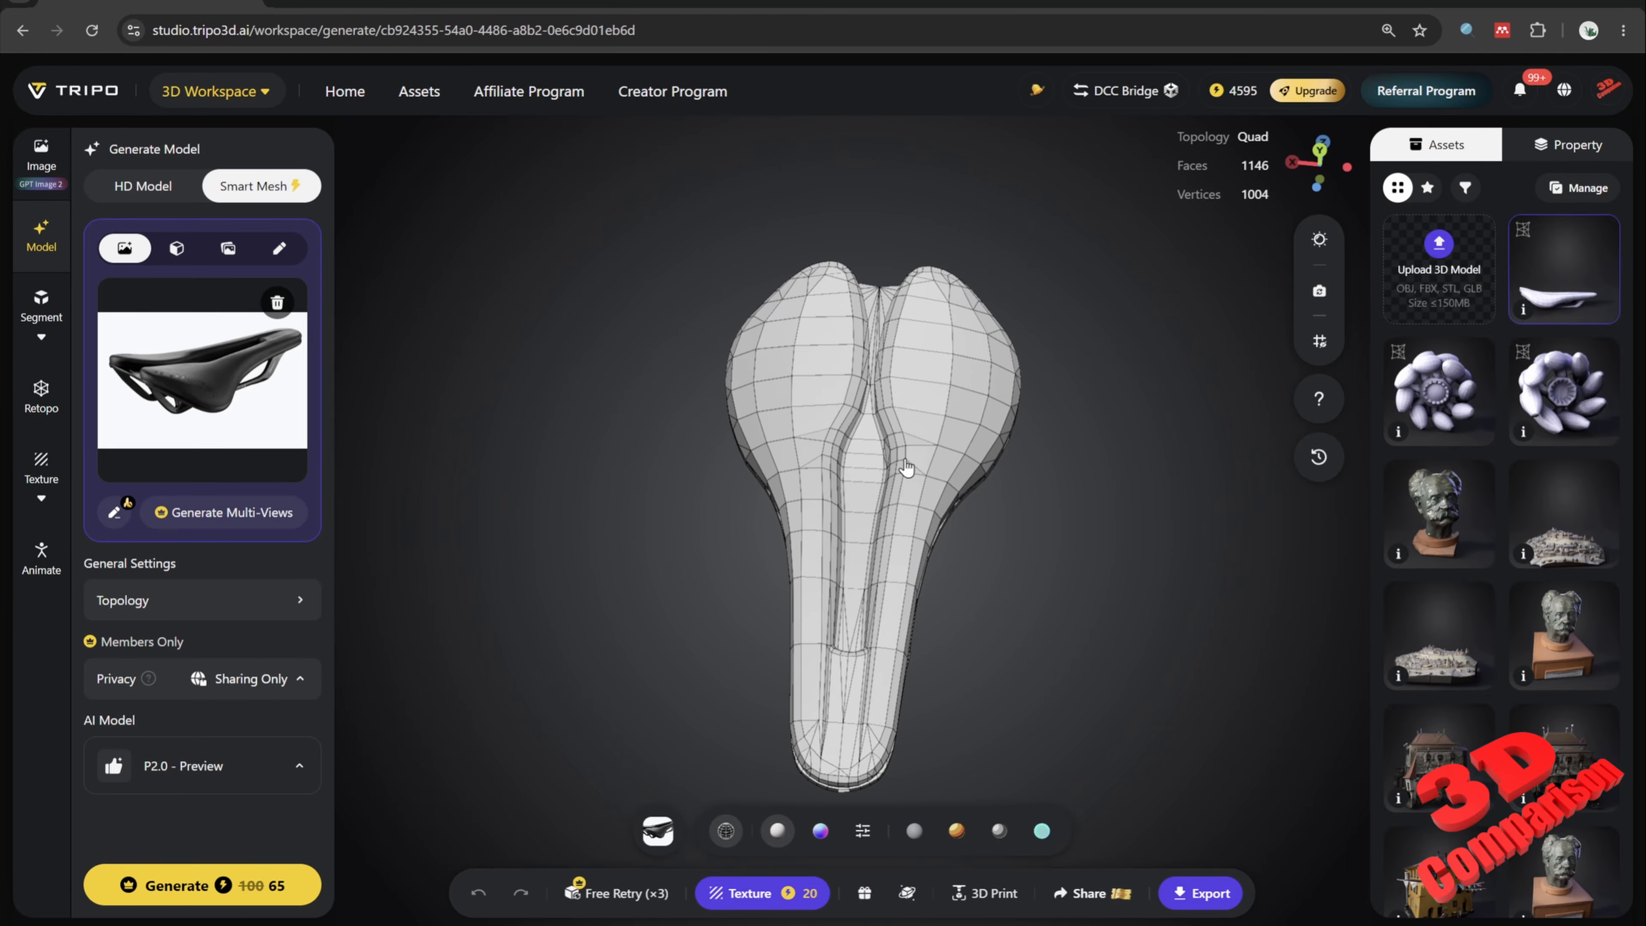
scroll(906, 468, up, 5)
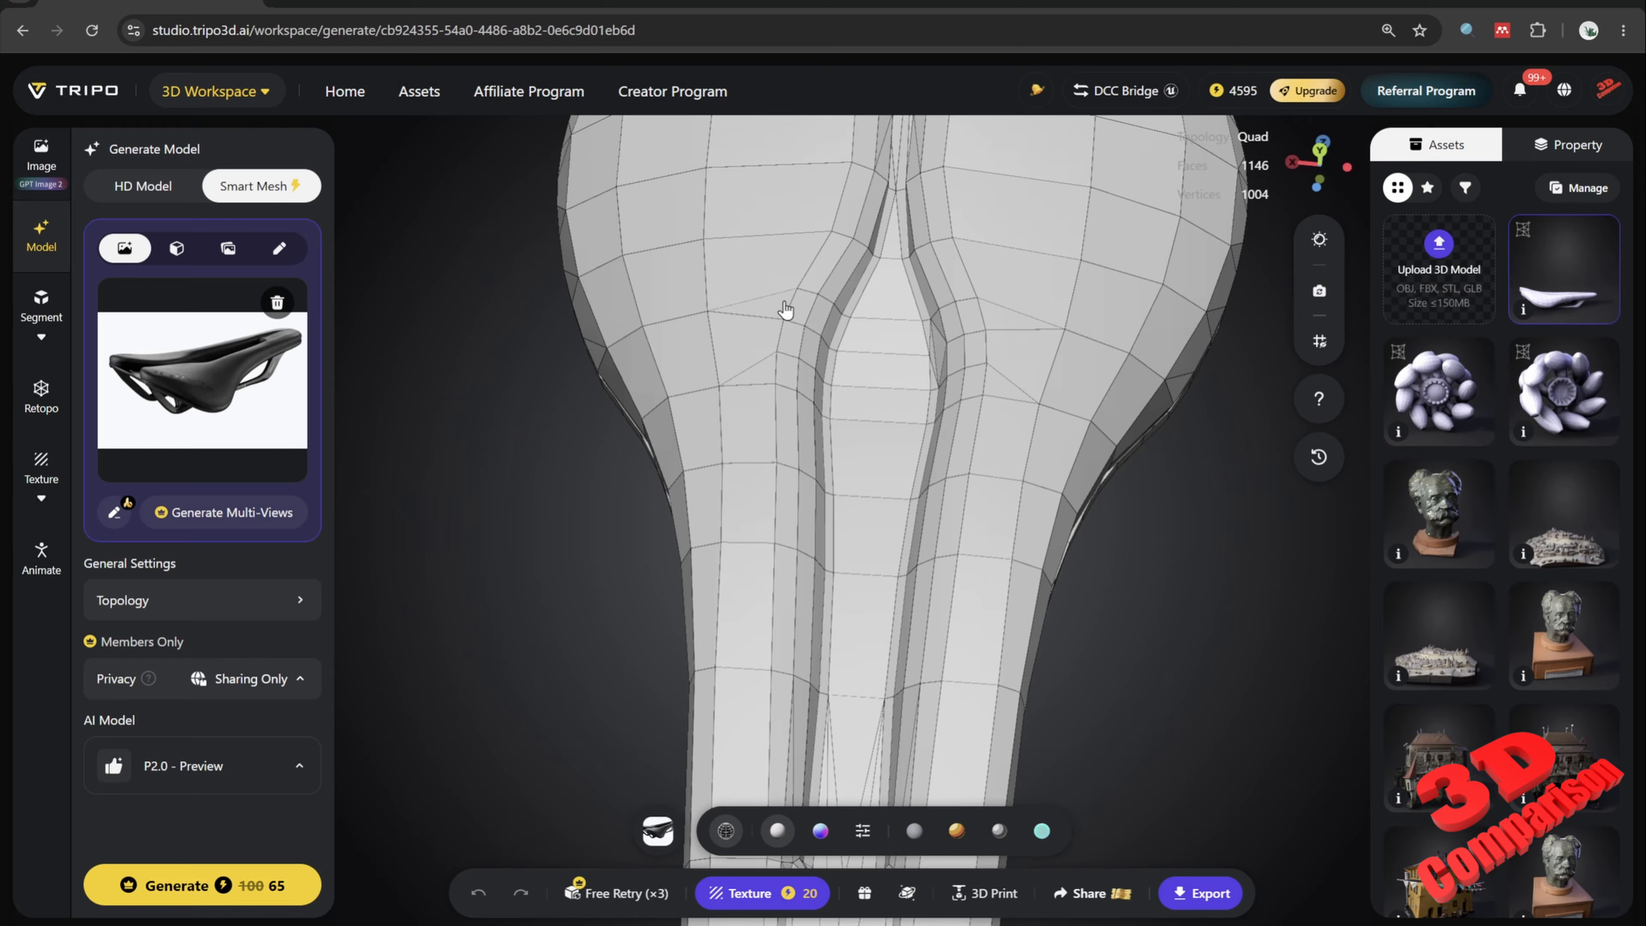
scroll(946, 461, down, 5)
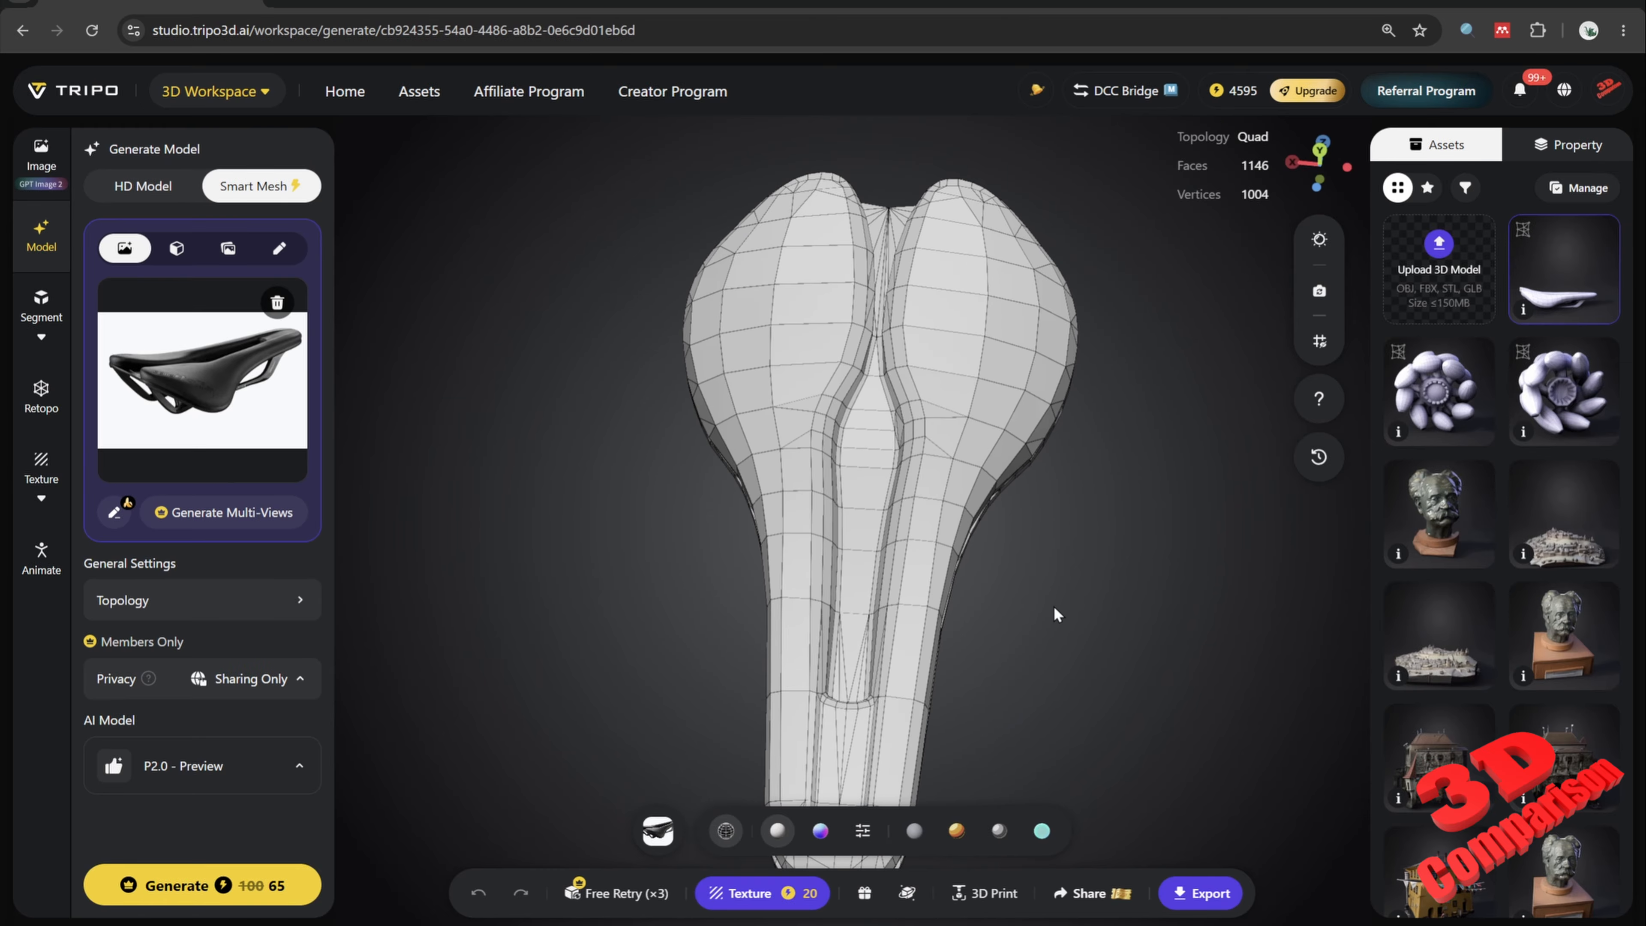
drag(944, 489, 853, 291)
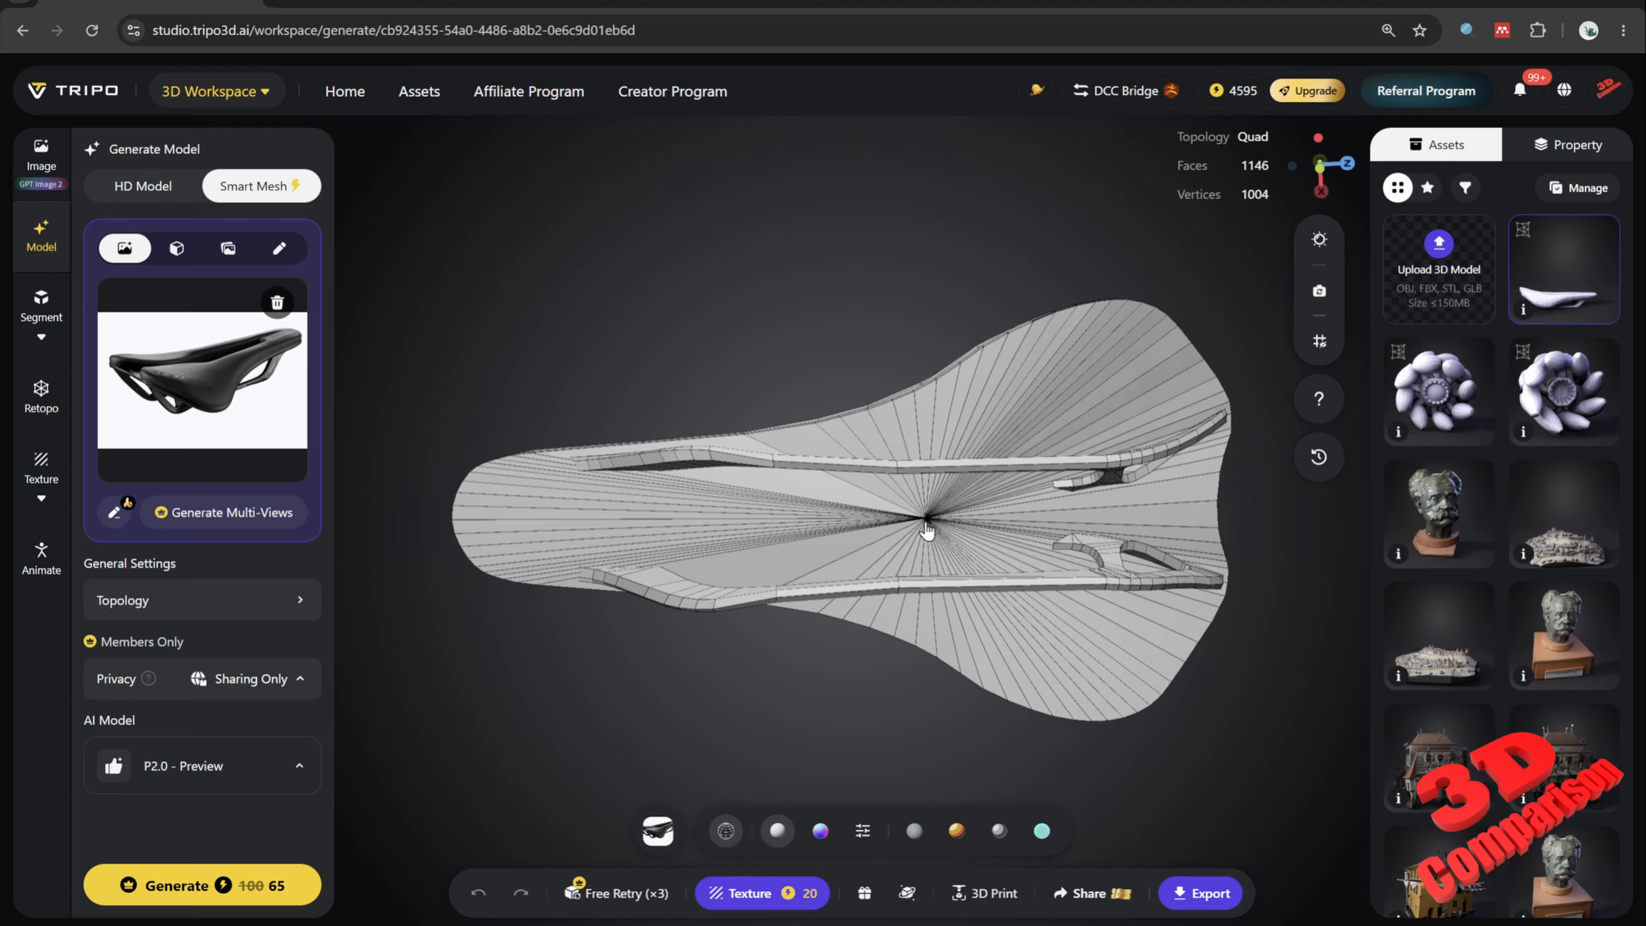
drag(902, 593, 1184, 780)
click(1209, 893)
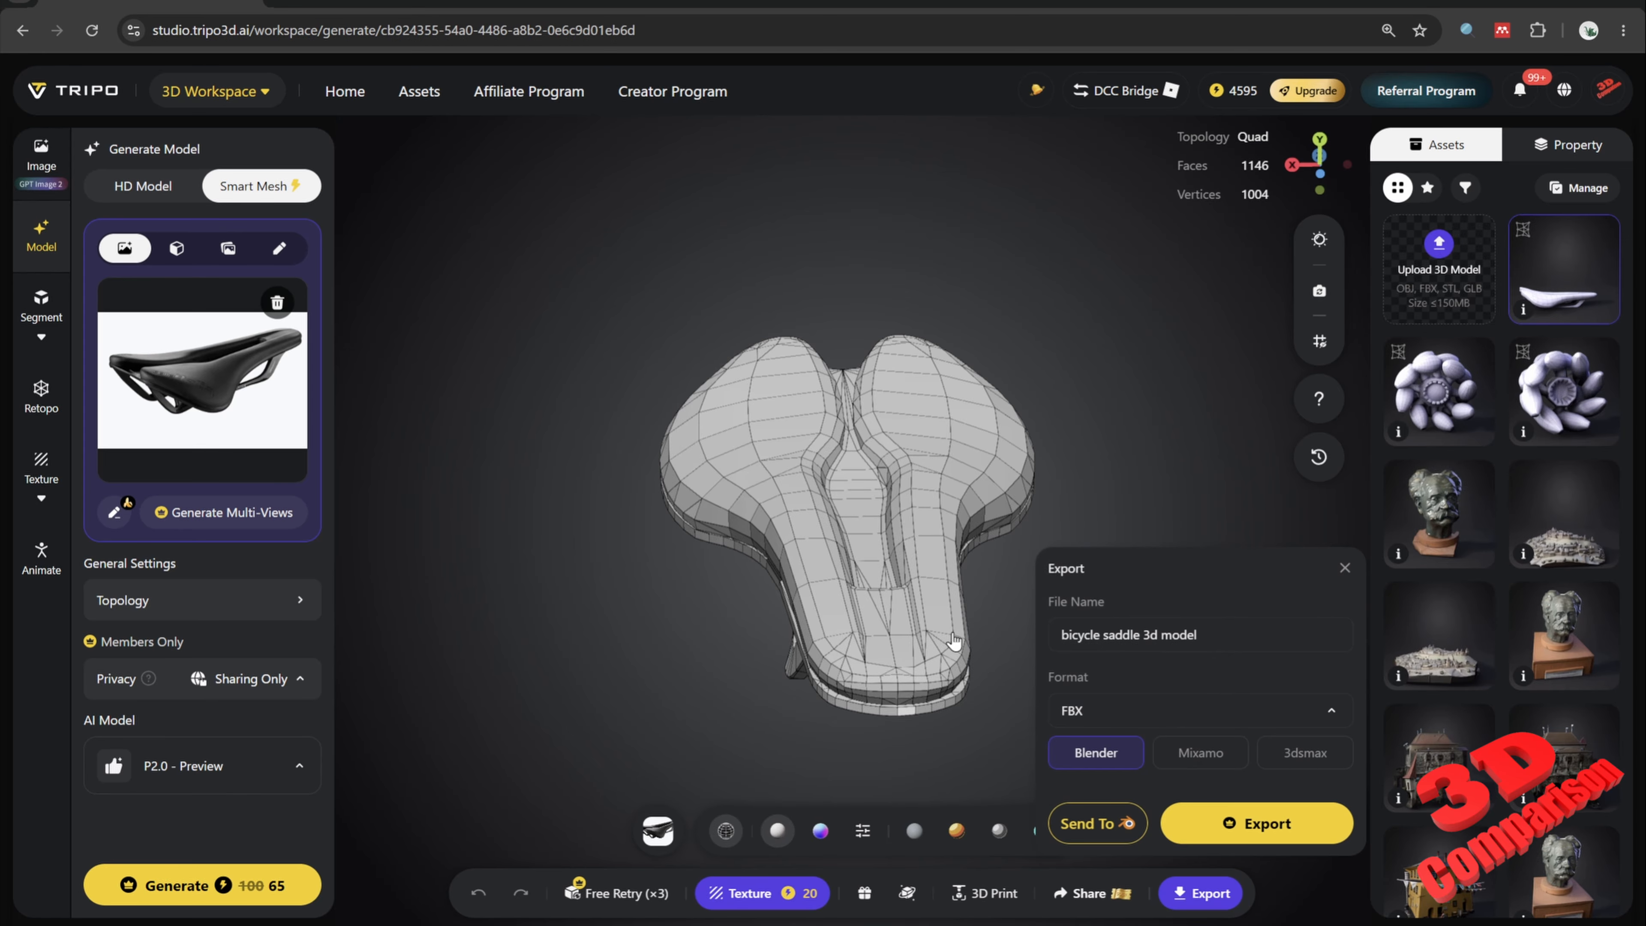
click(1254, 822)
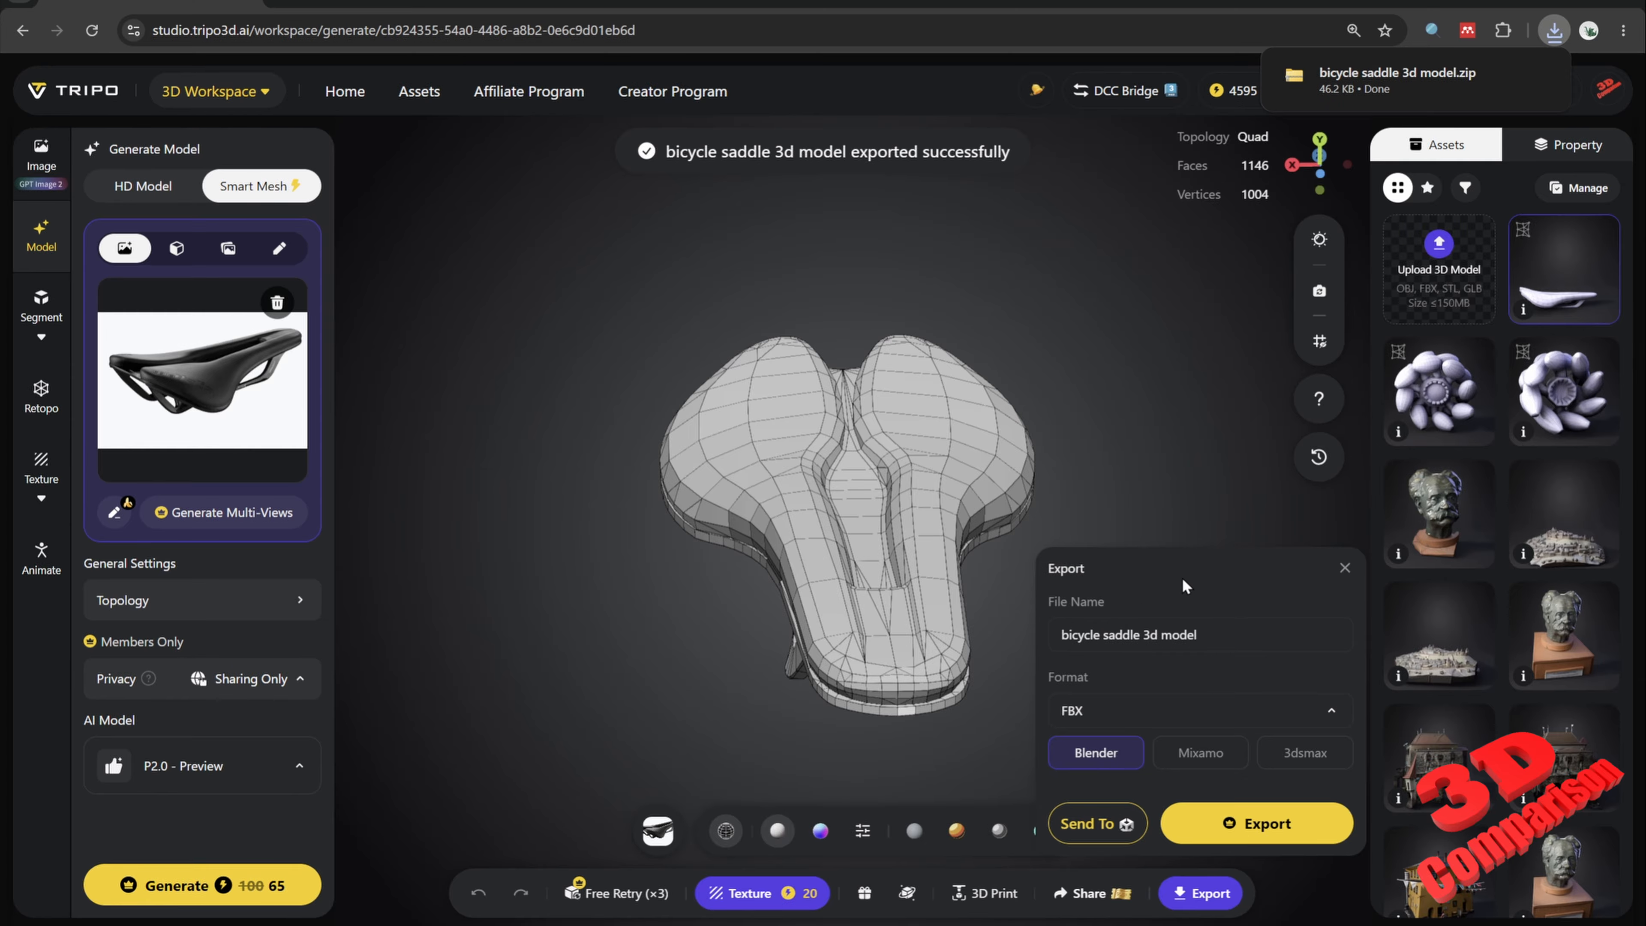
Step: Extract the downloaded bicycle saddle 3d model archive into its own folder in Downloads and open that folder
mouse_move(1505, 81)
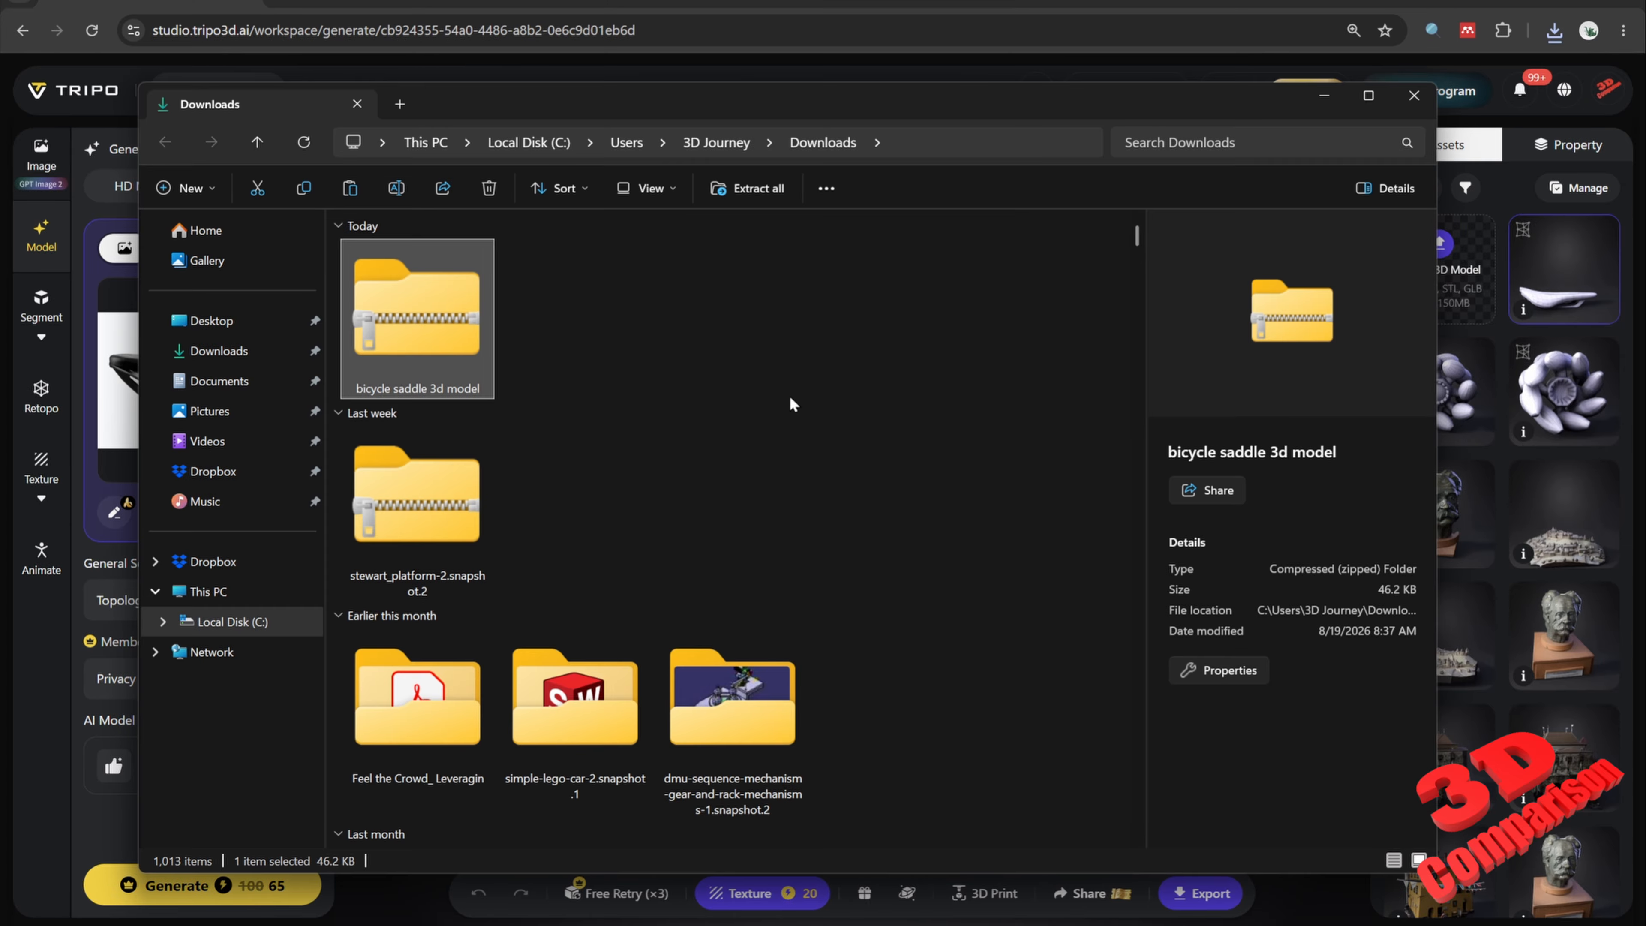
right_drag(410, 328, 621, 353)
mouse_move(684, 370)
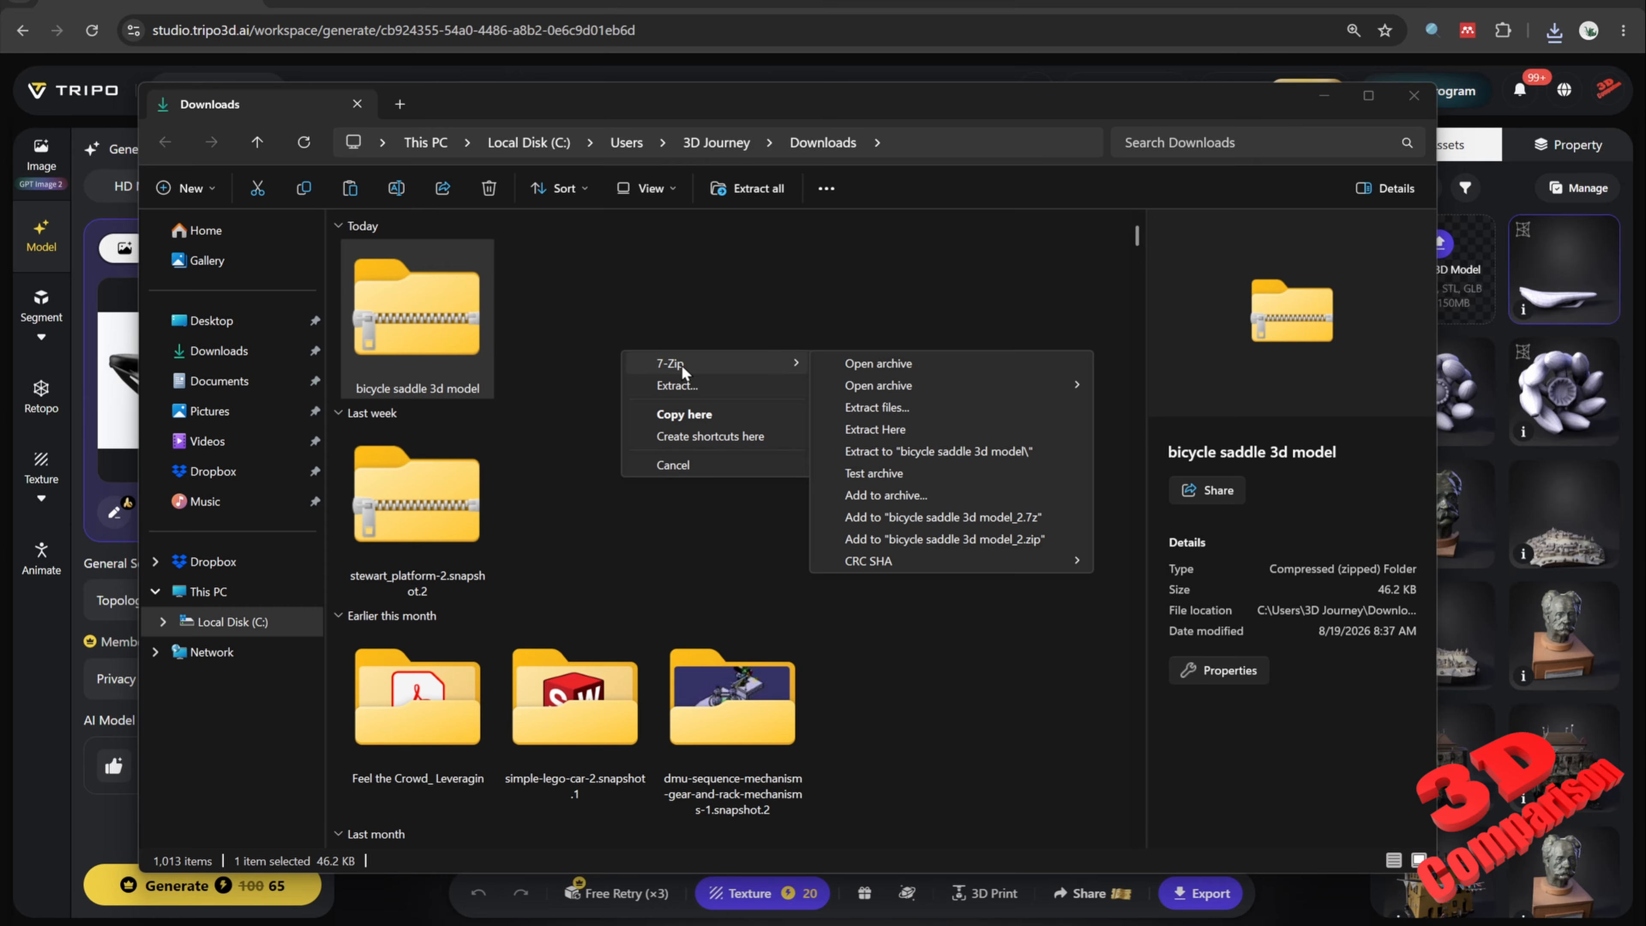
click(956, 452)
double_click(588, 310)
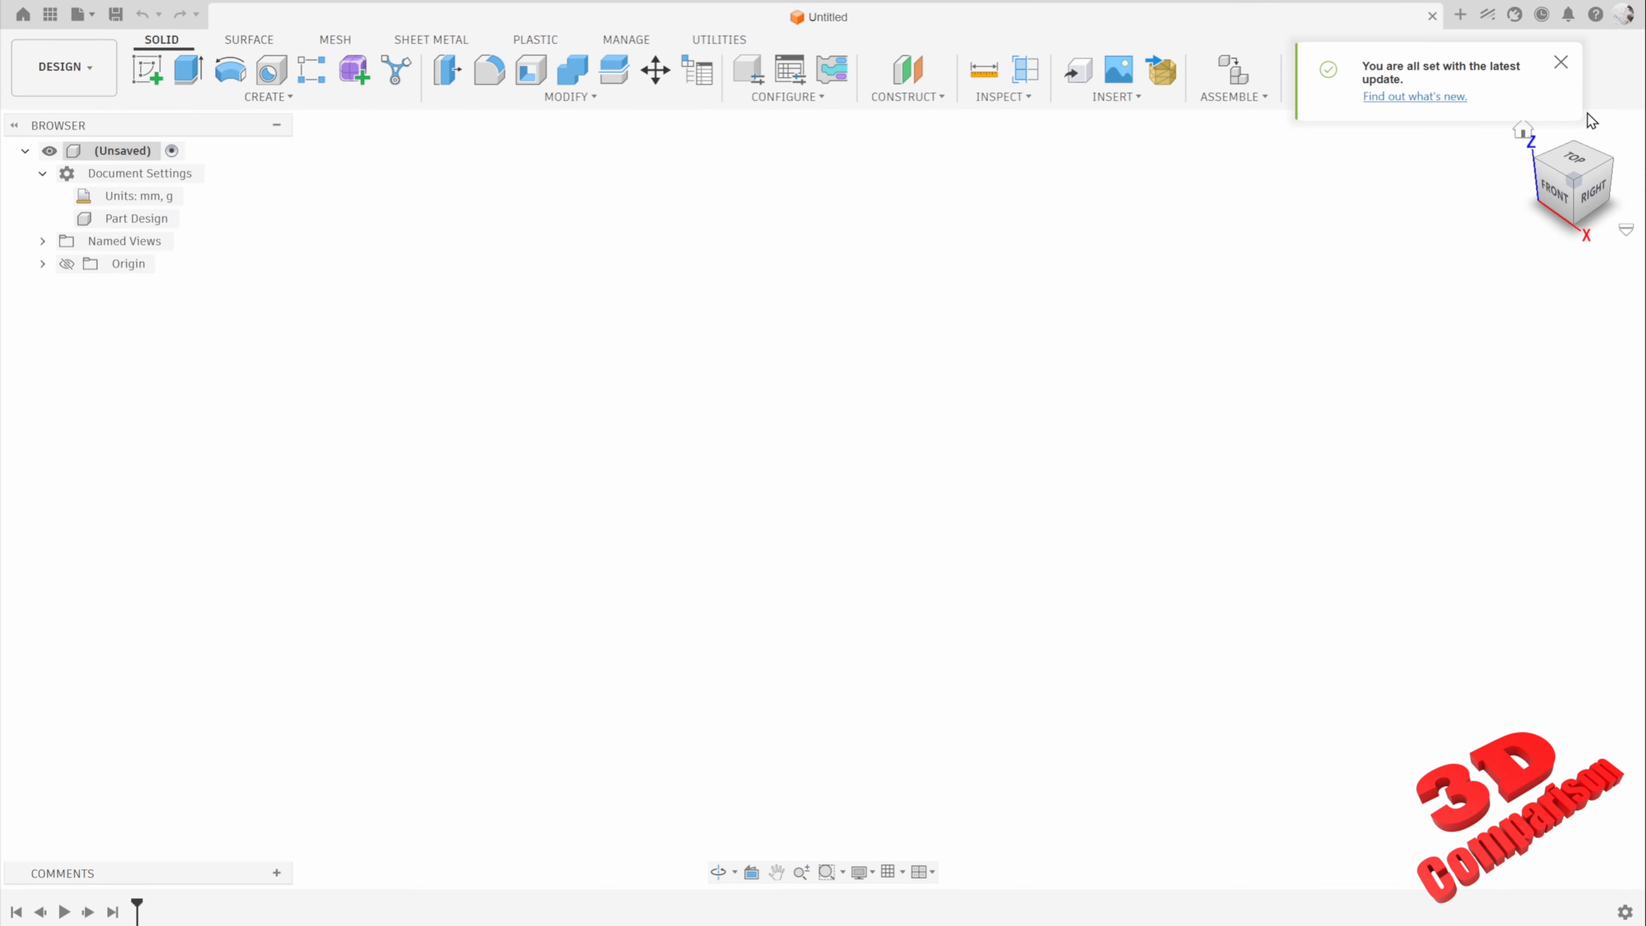
Step: Switch to Fusion, dismiss the update notification, and create a form in the untitled design
click(1560, 64)
click(353, 70)
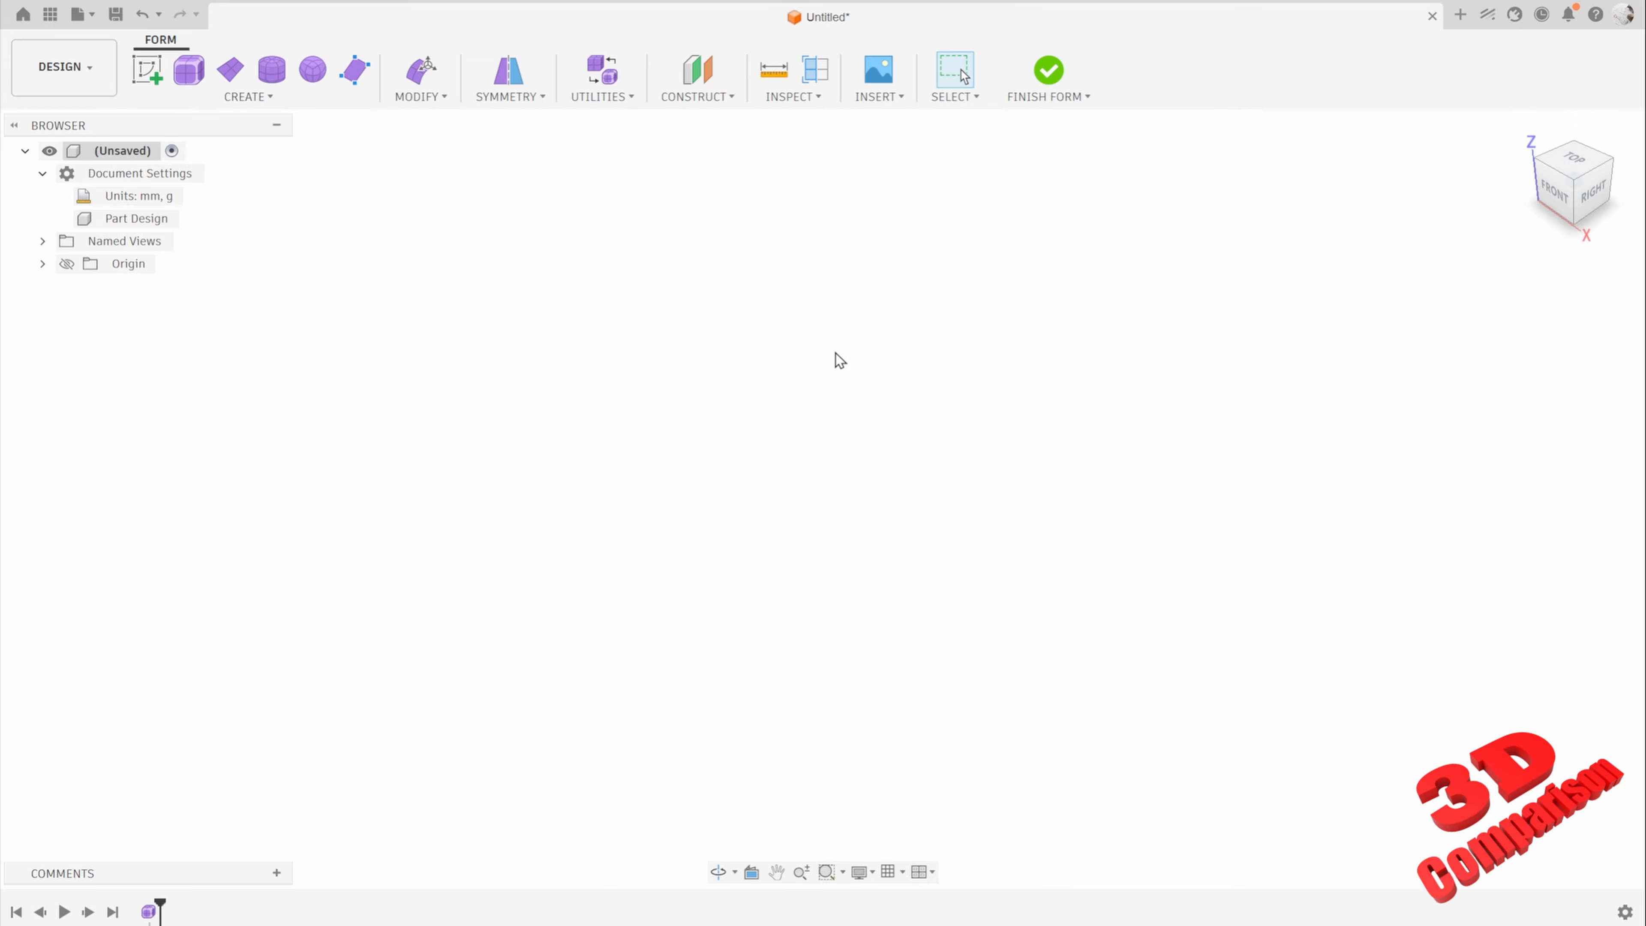
Step: Insert the converted bicycle saddle file as a T-Spline body in the form
click(879, 97)
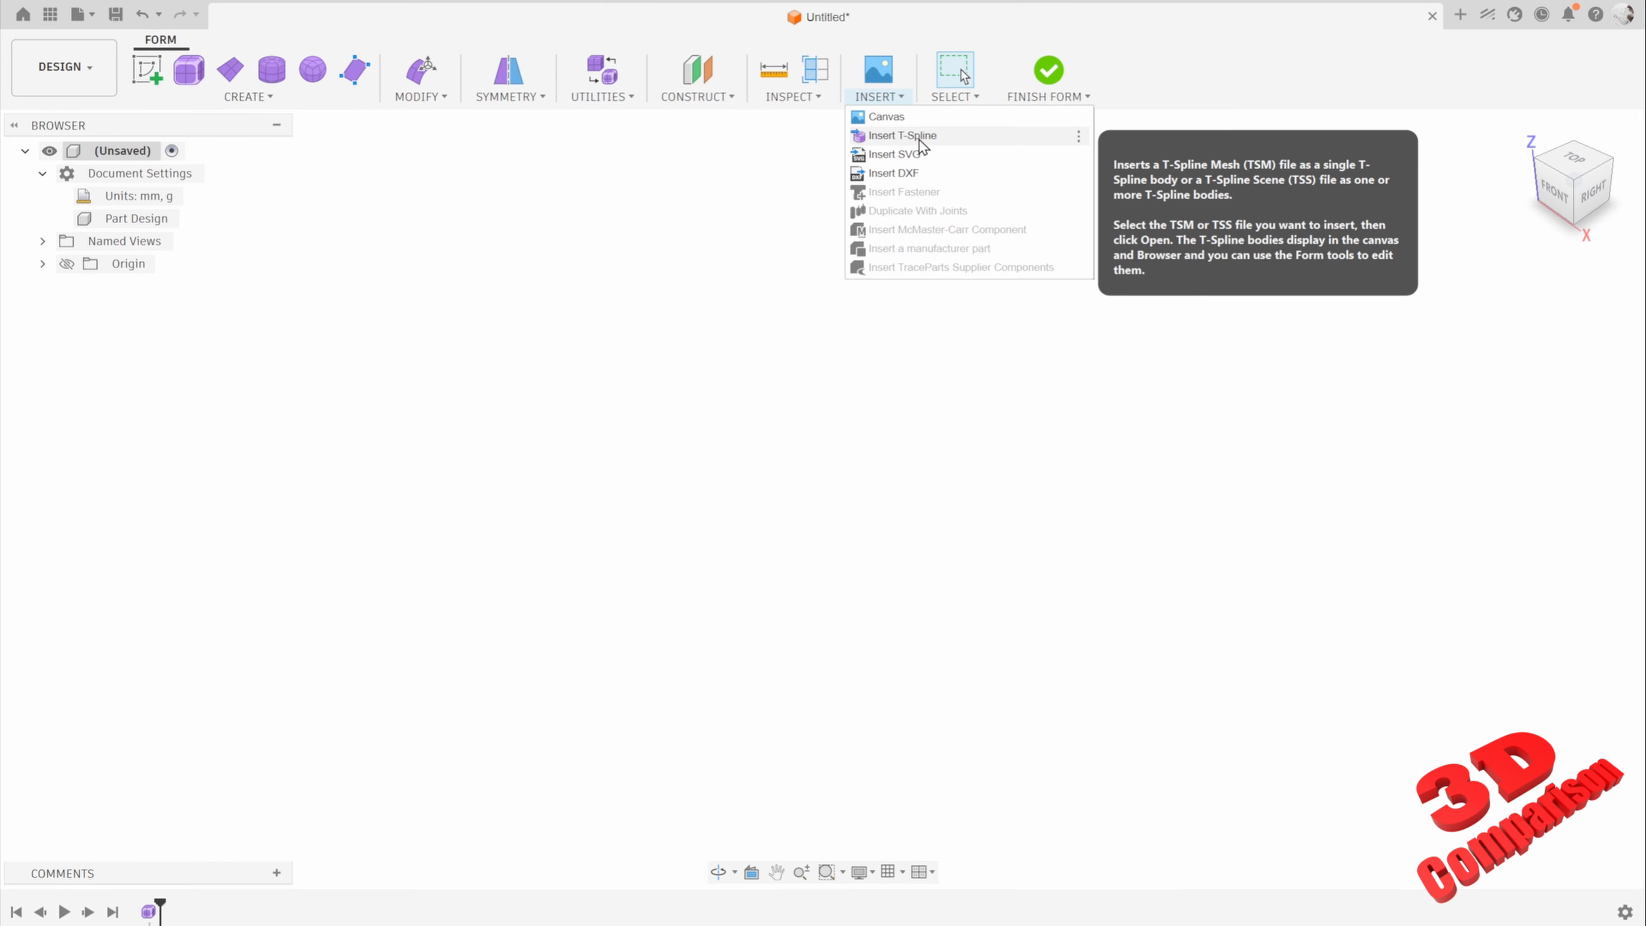
click(919, 135)
click(589, 654)
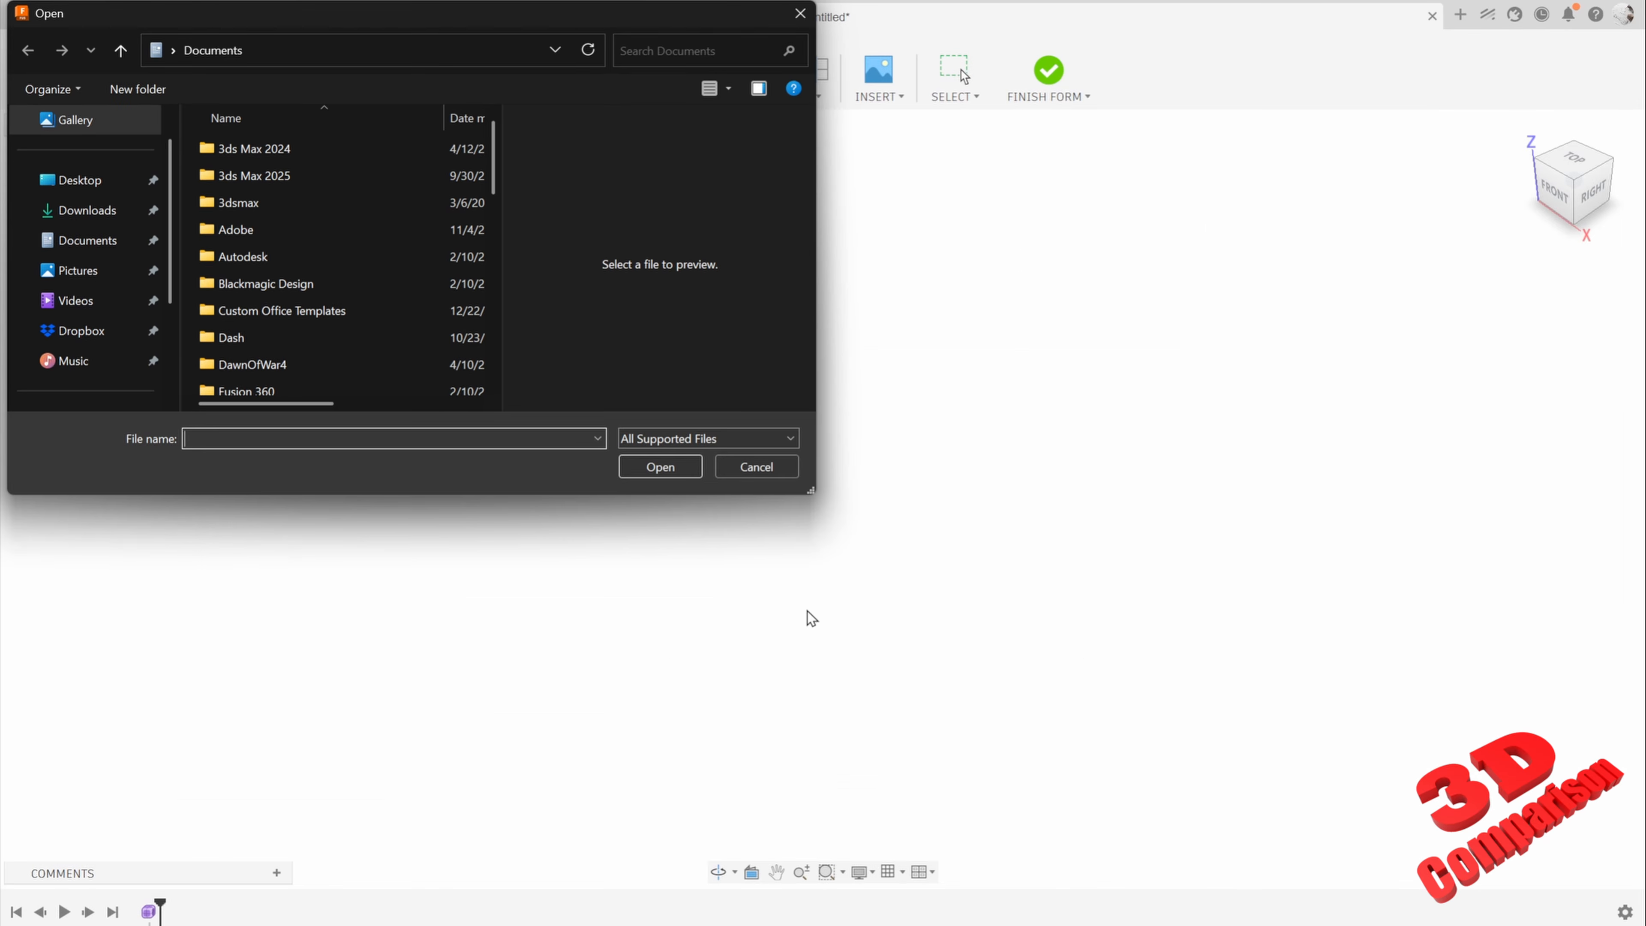
key(ctrl+v)
click(655, 467)
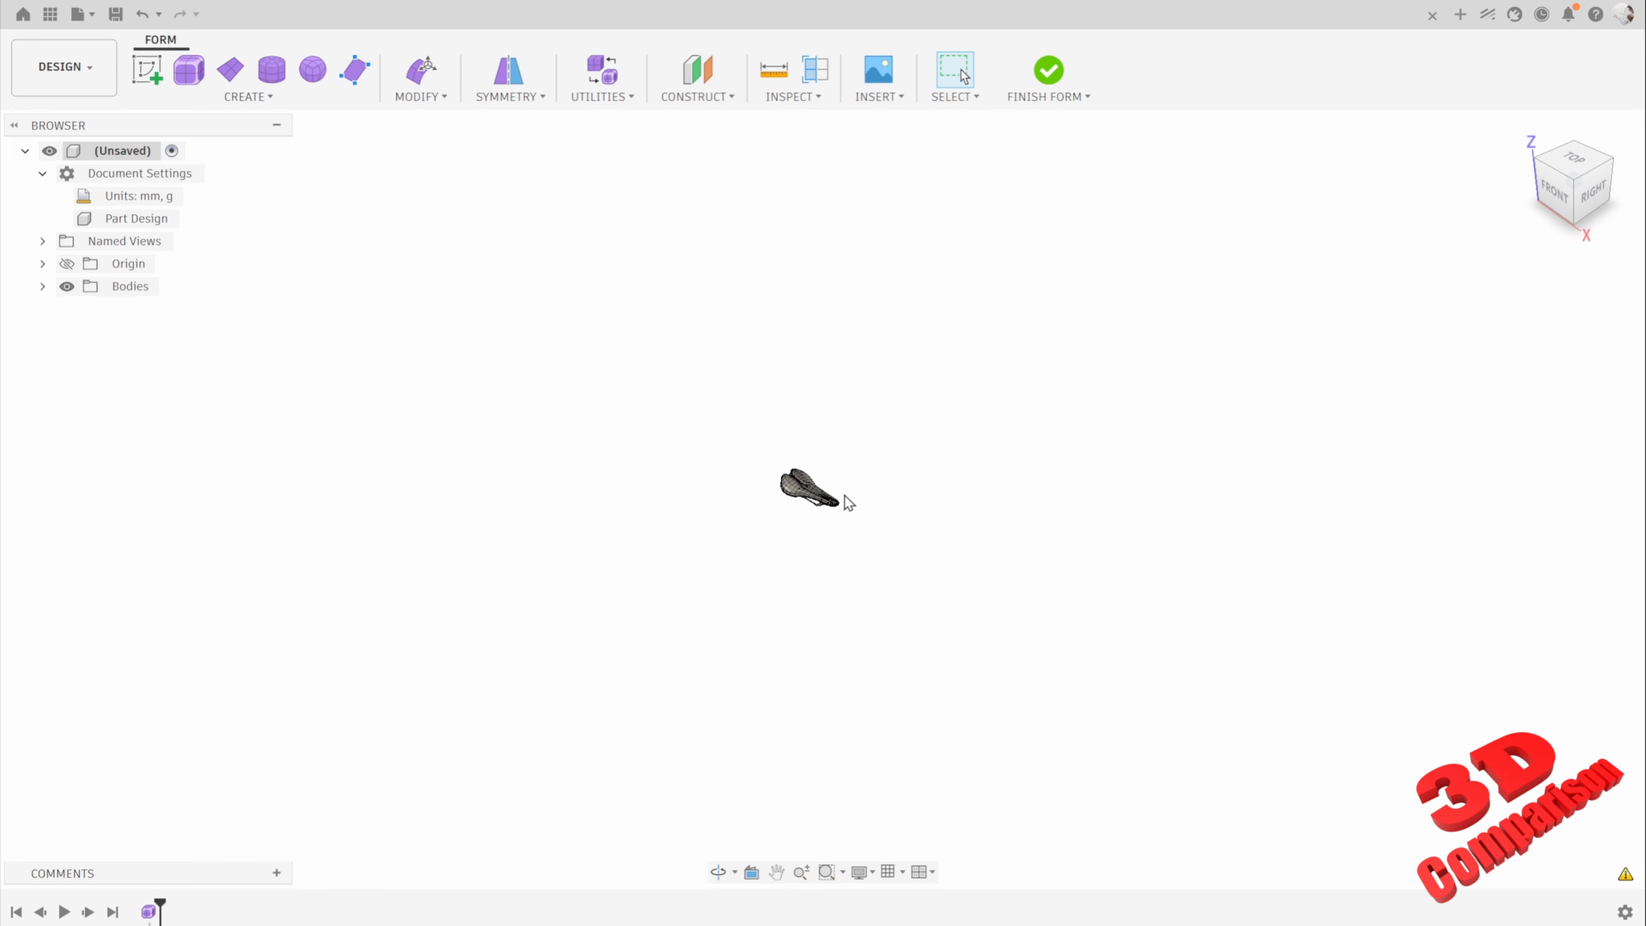
scroll(787, 475, up, 15)
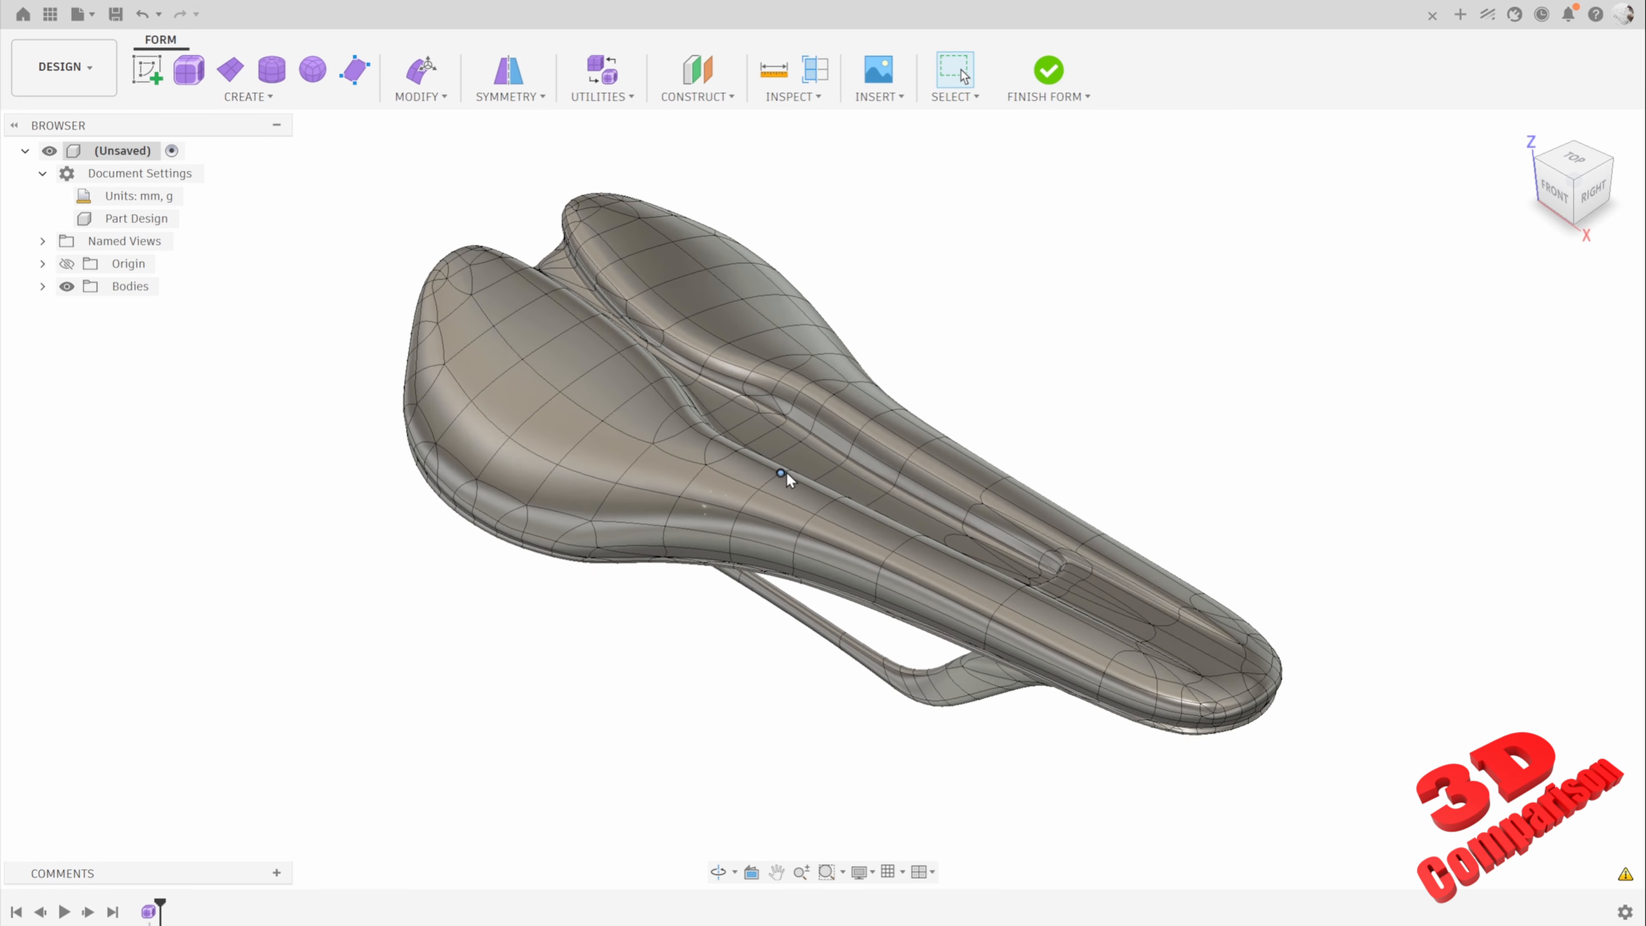
scroll(786, 472, up, 3)
scroll(993, 549, down, 3)
Step: Run AutoRepair on the saddle's T-Spline body with a 0.01 mm weld tolerance and all error and geometry labels enabled
shift+middle_drag(1156, 530, 702, 258)
click(602, 96)
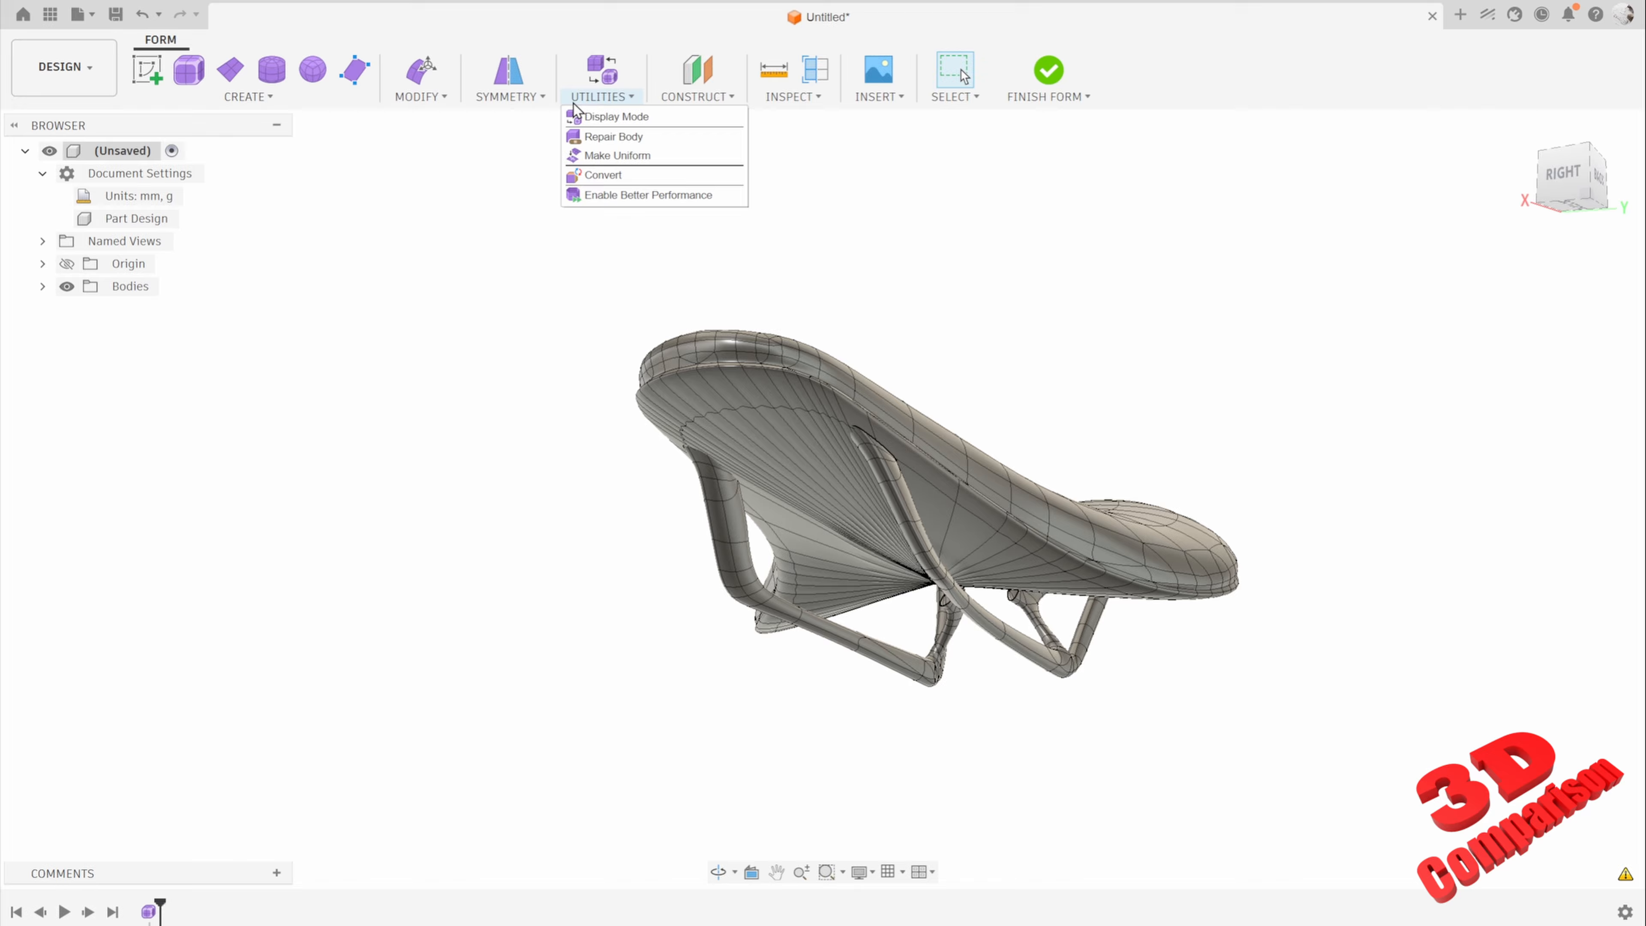
click(597, 136)
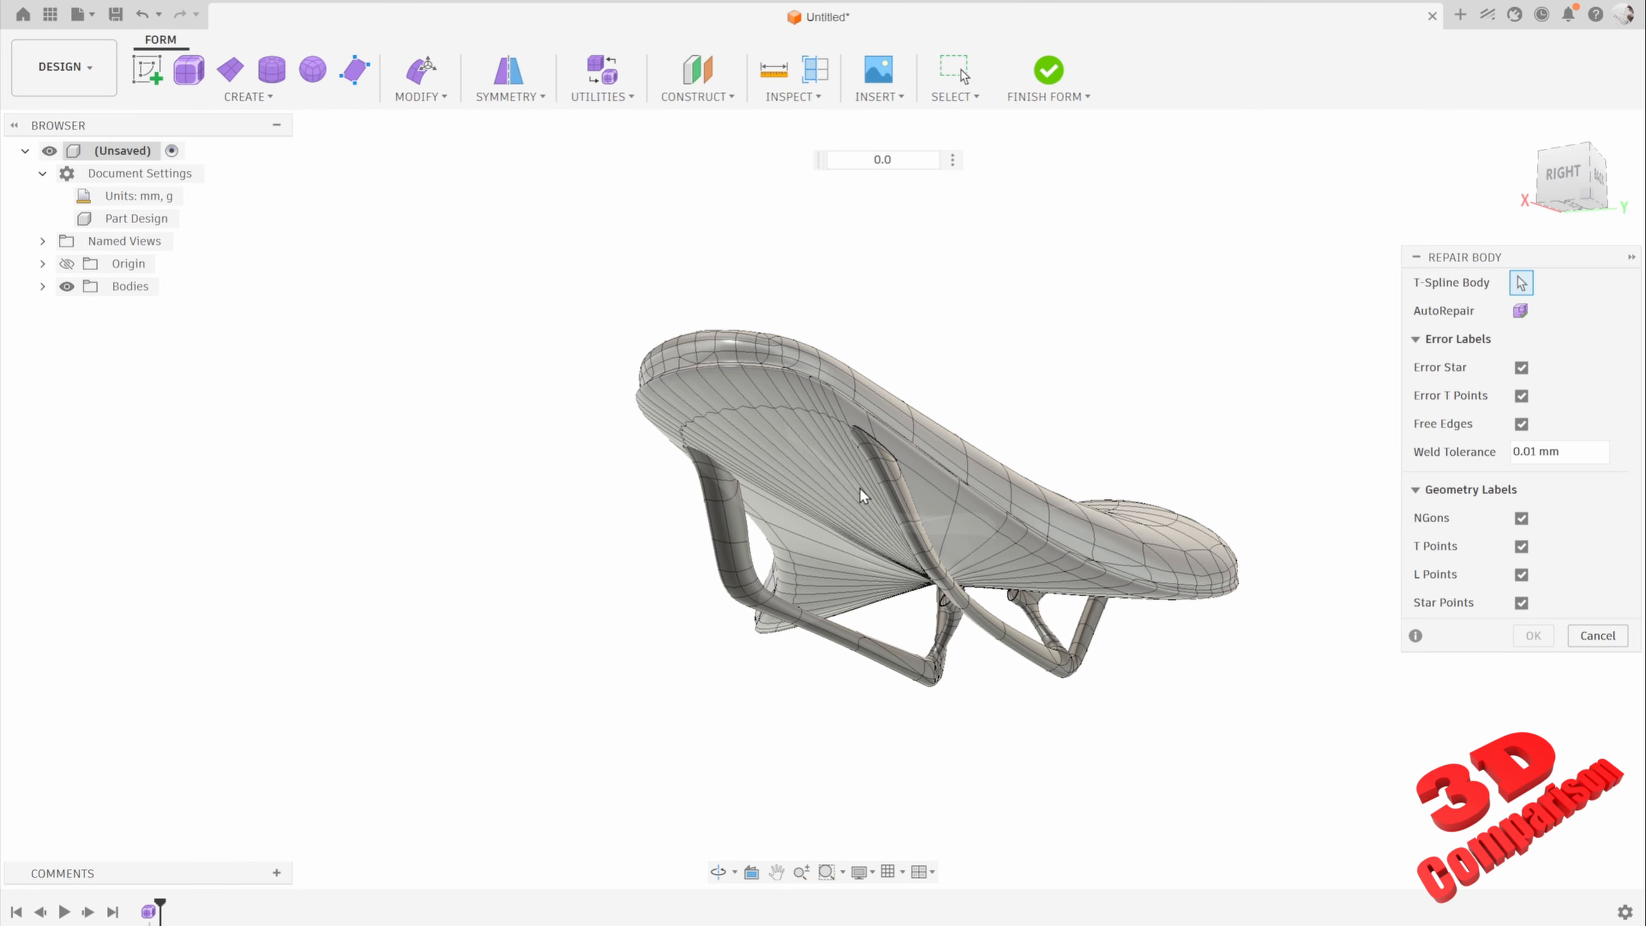
click(862, 496)
click(1519, 313)
mouse_move(1092, 385)
shift+middle_down()
mouse_move(1081, 428)
mouse_move(1083, 328)
mouse_move(1088, 378)
shift+middle_up()
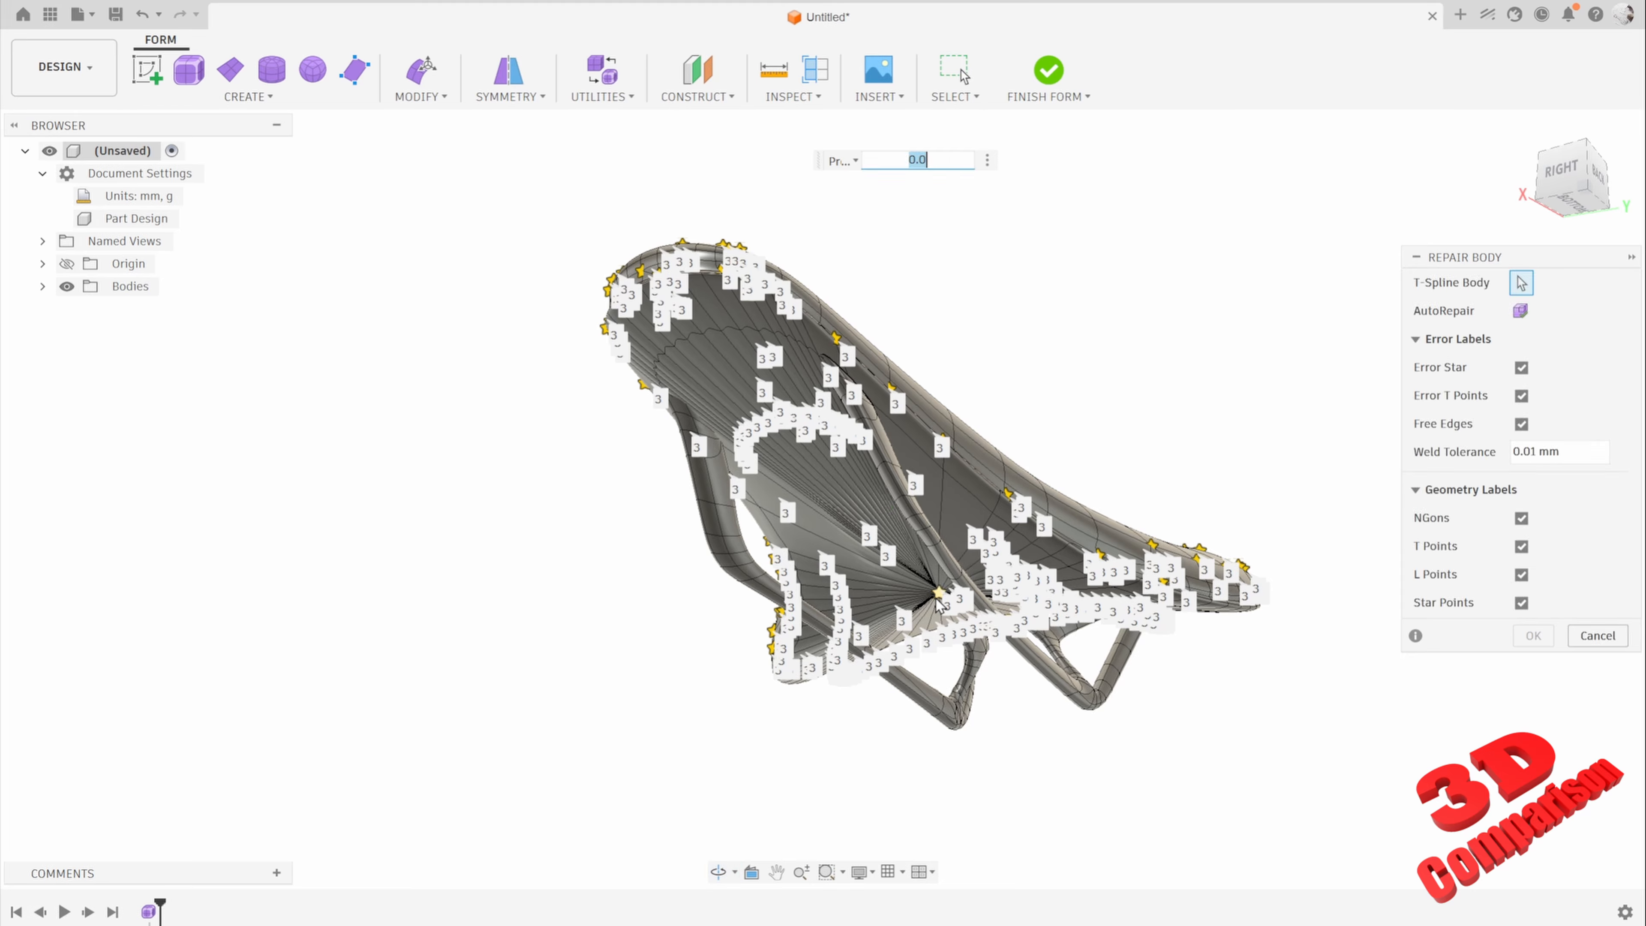
click(1521, 313)
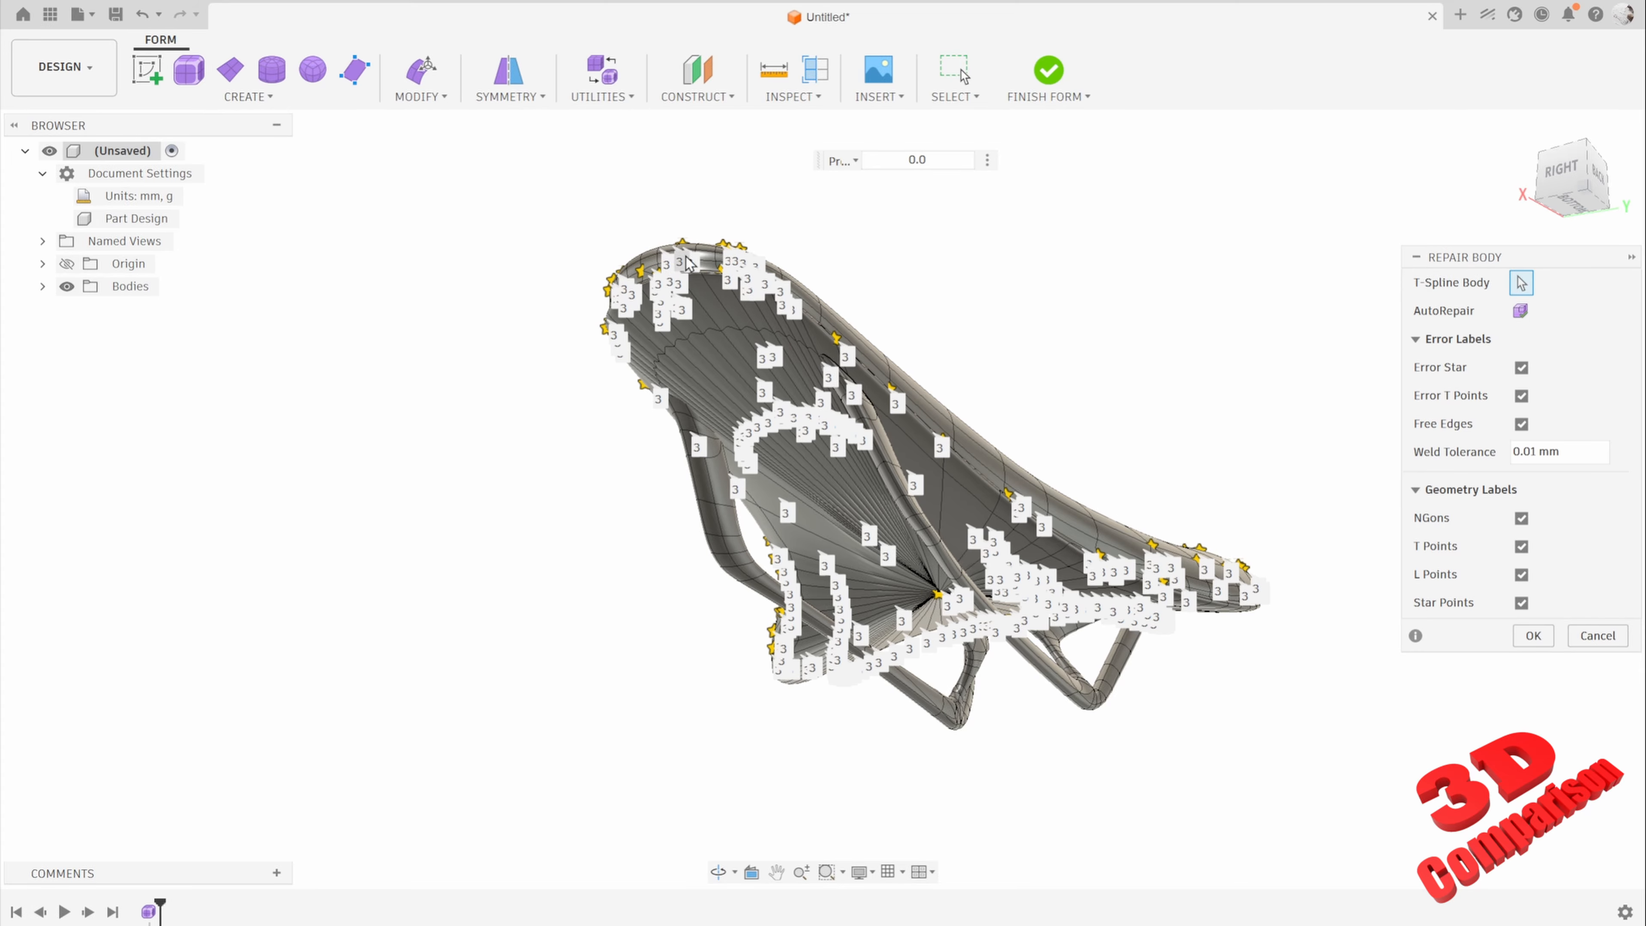
click(1532, 636)
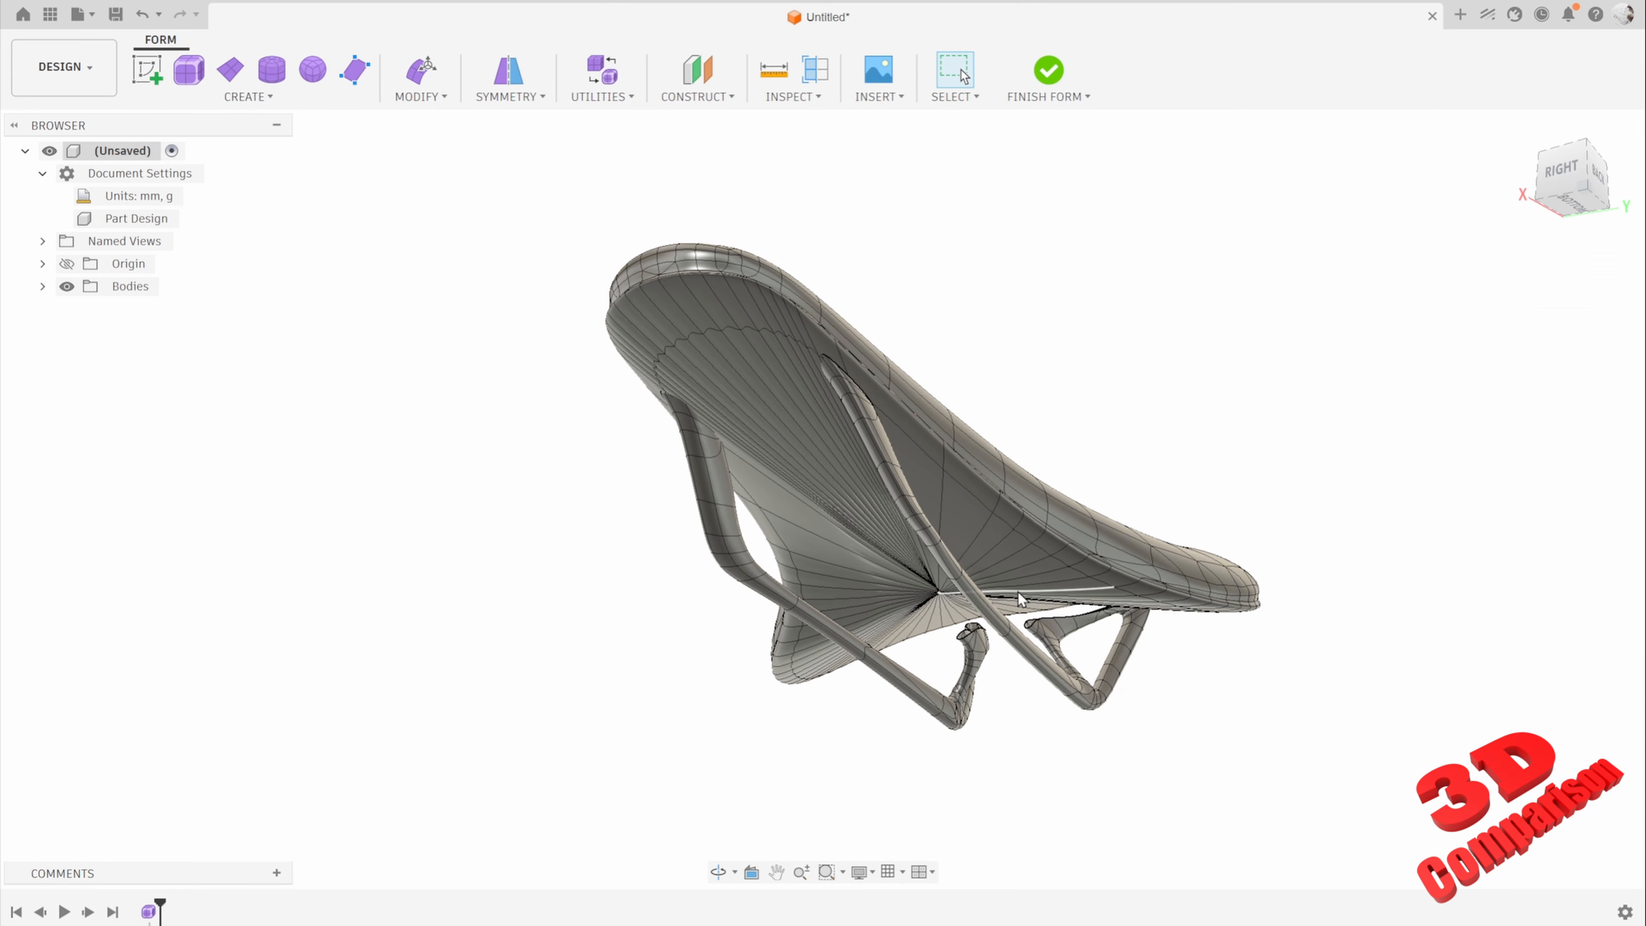
Step: Try to apply internal mirror symmetry using matching faces on both sides of the saddle's narrow front section
shift+middle_drag(944, 592, 1011, 515)
click(510, 96)
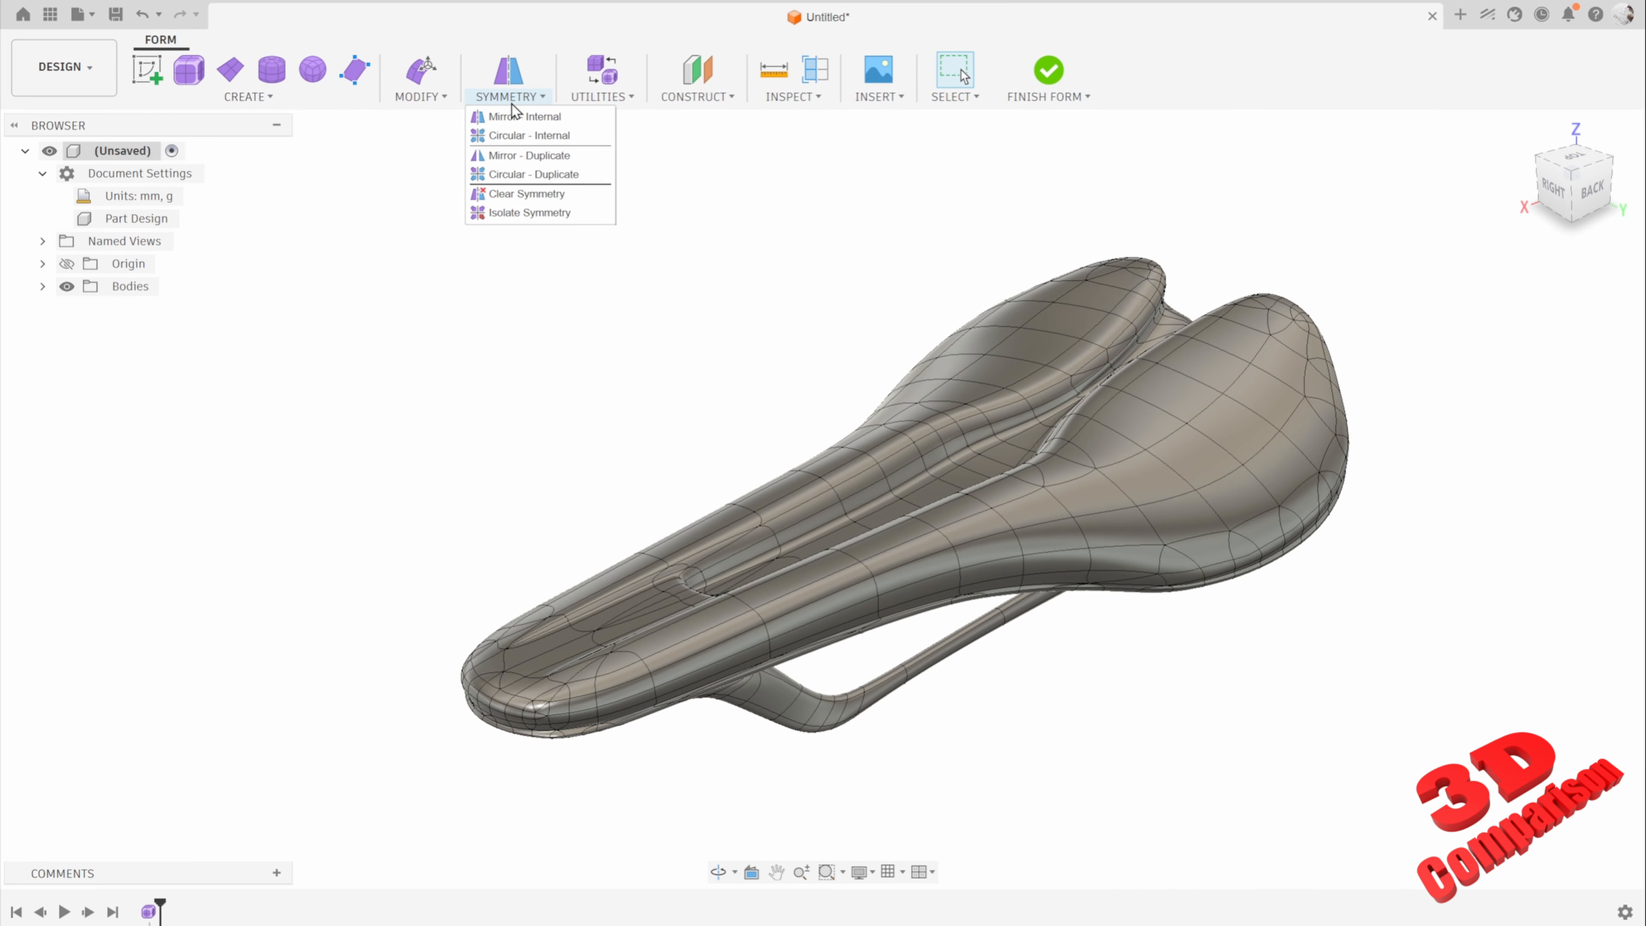
click(544, 115)
shift+middle_drag(960, 455, 972, 502)
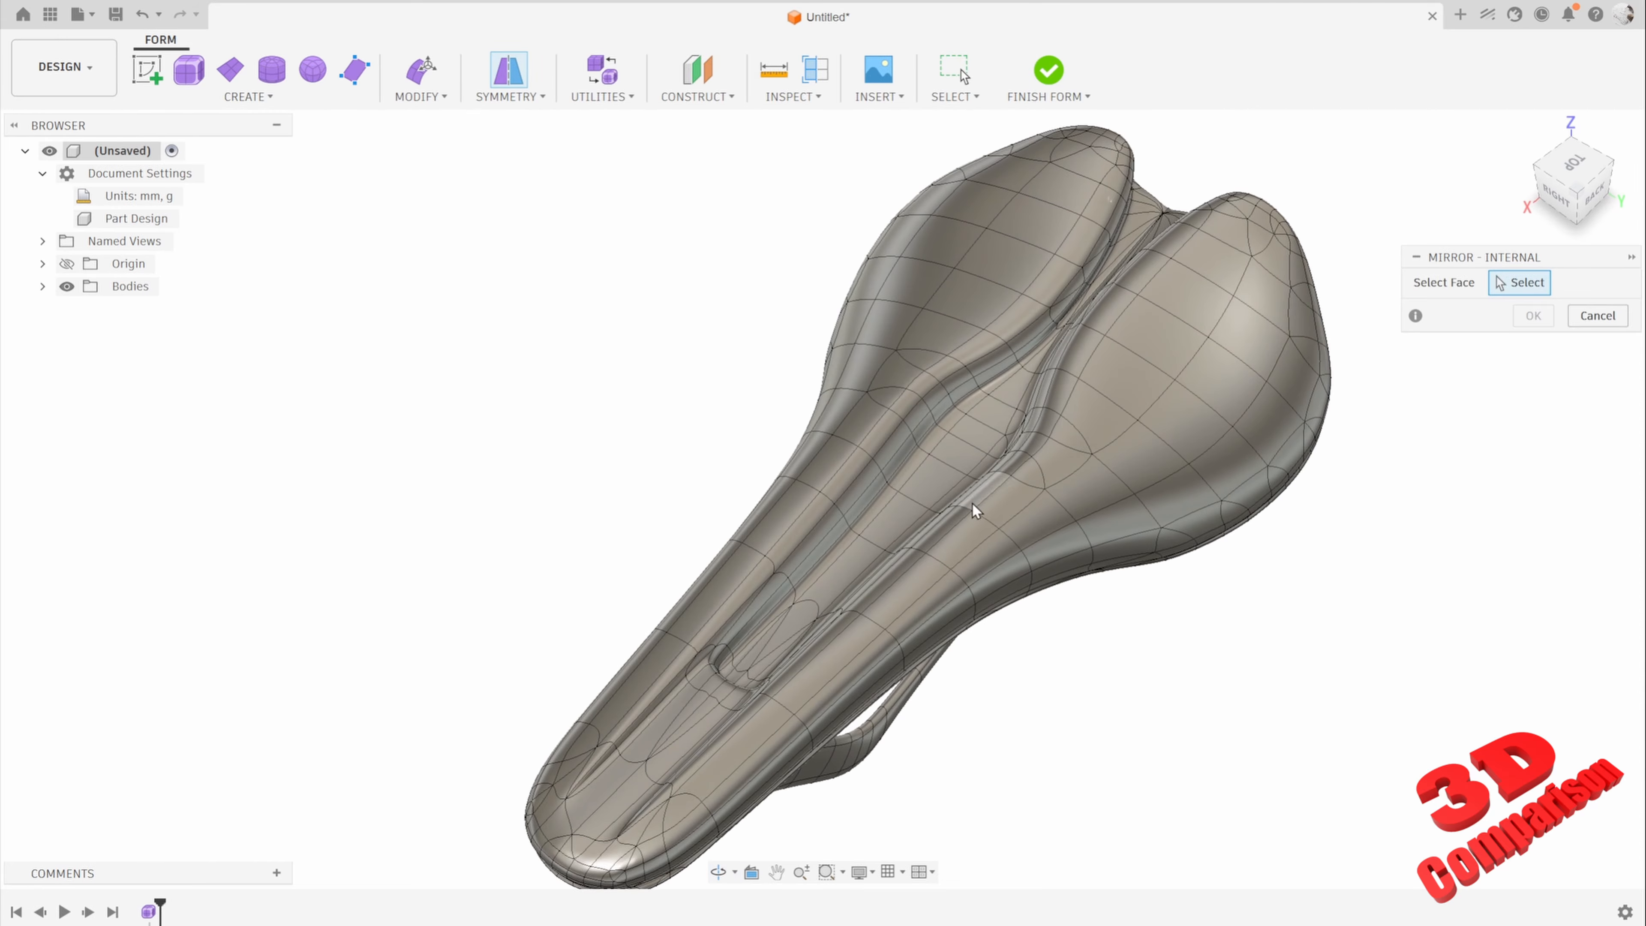
click(736, 583)
click(835, 652)
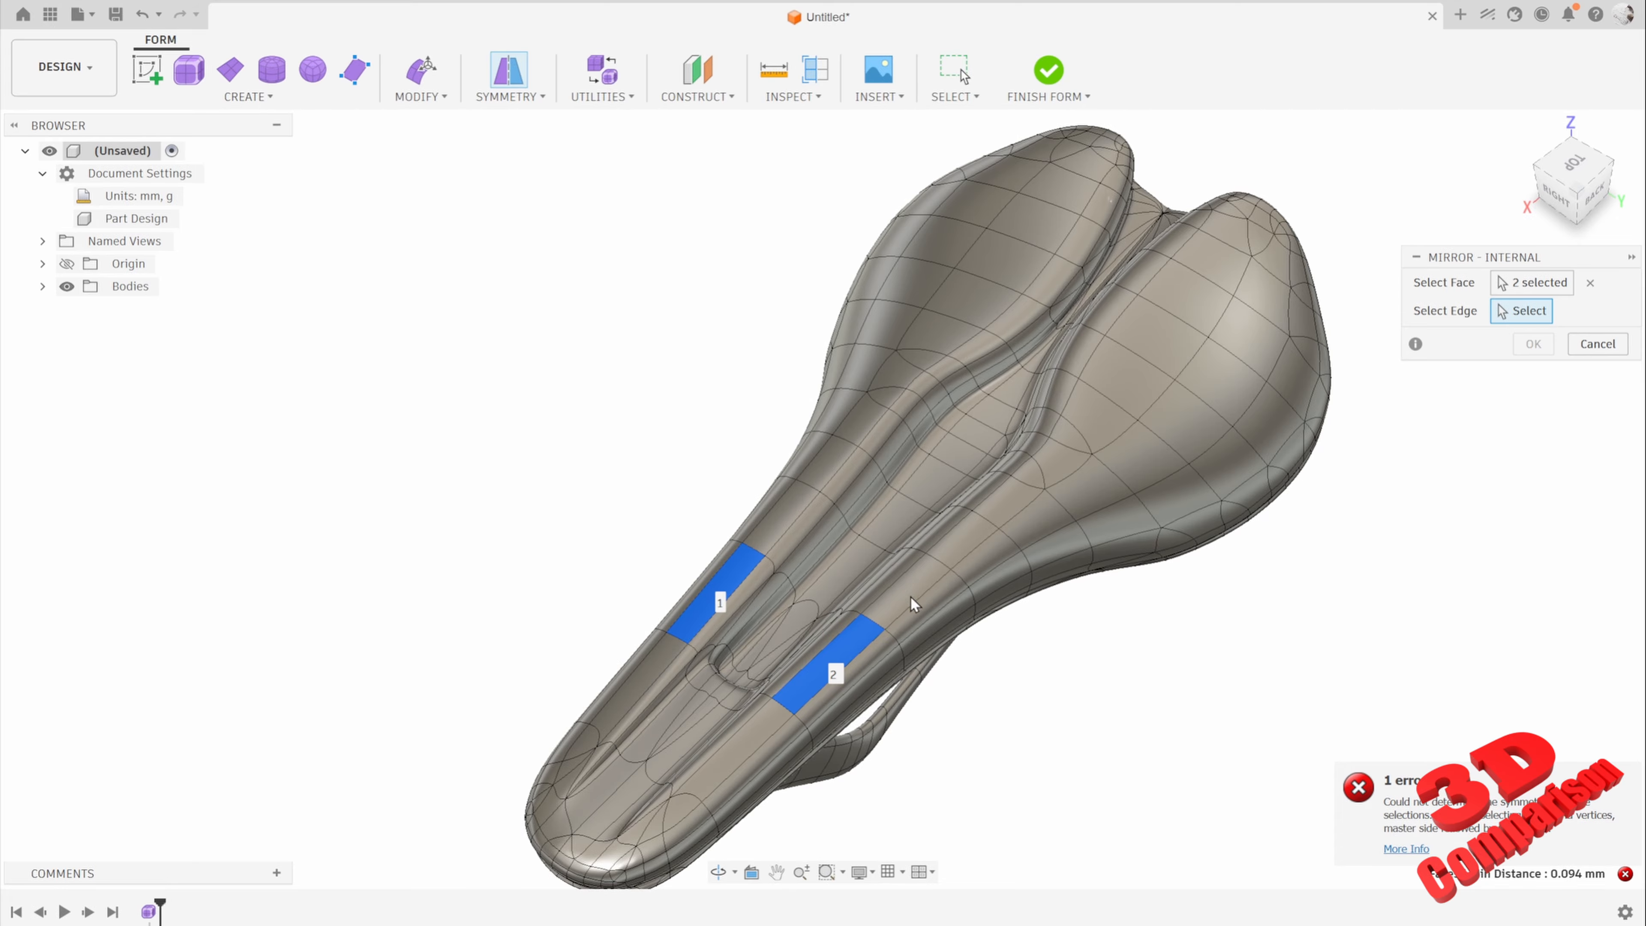
shift+middle_drag(1061, 669, 1019, 576)
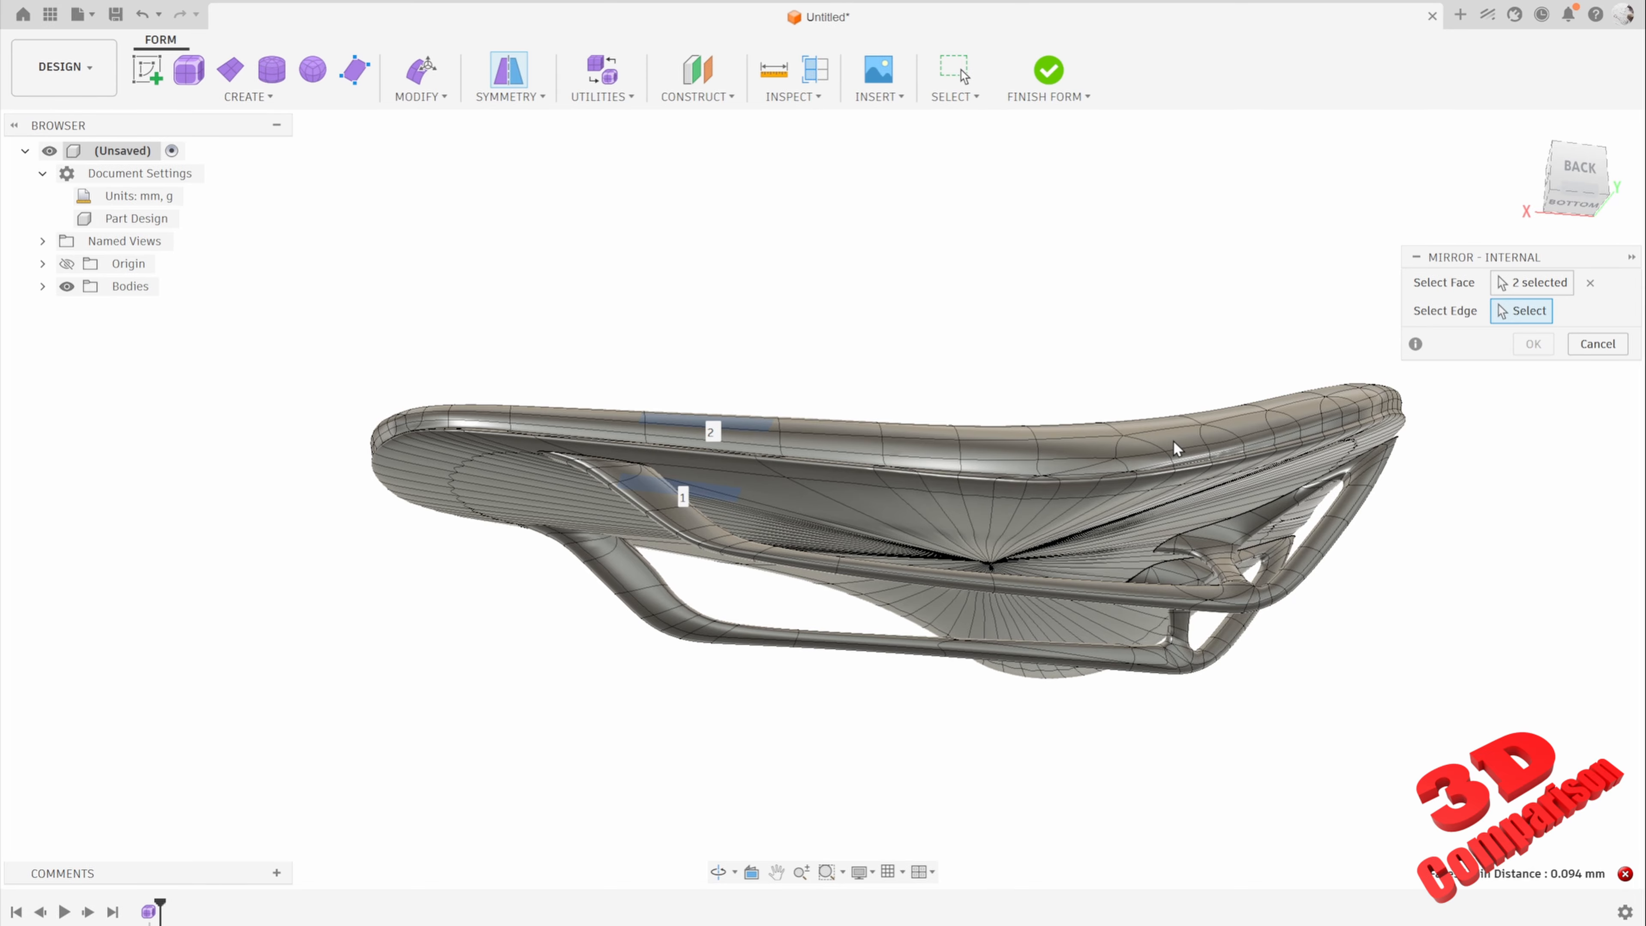
shift+middle_drag(1062, 337, 1222, 259)
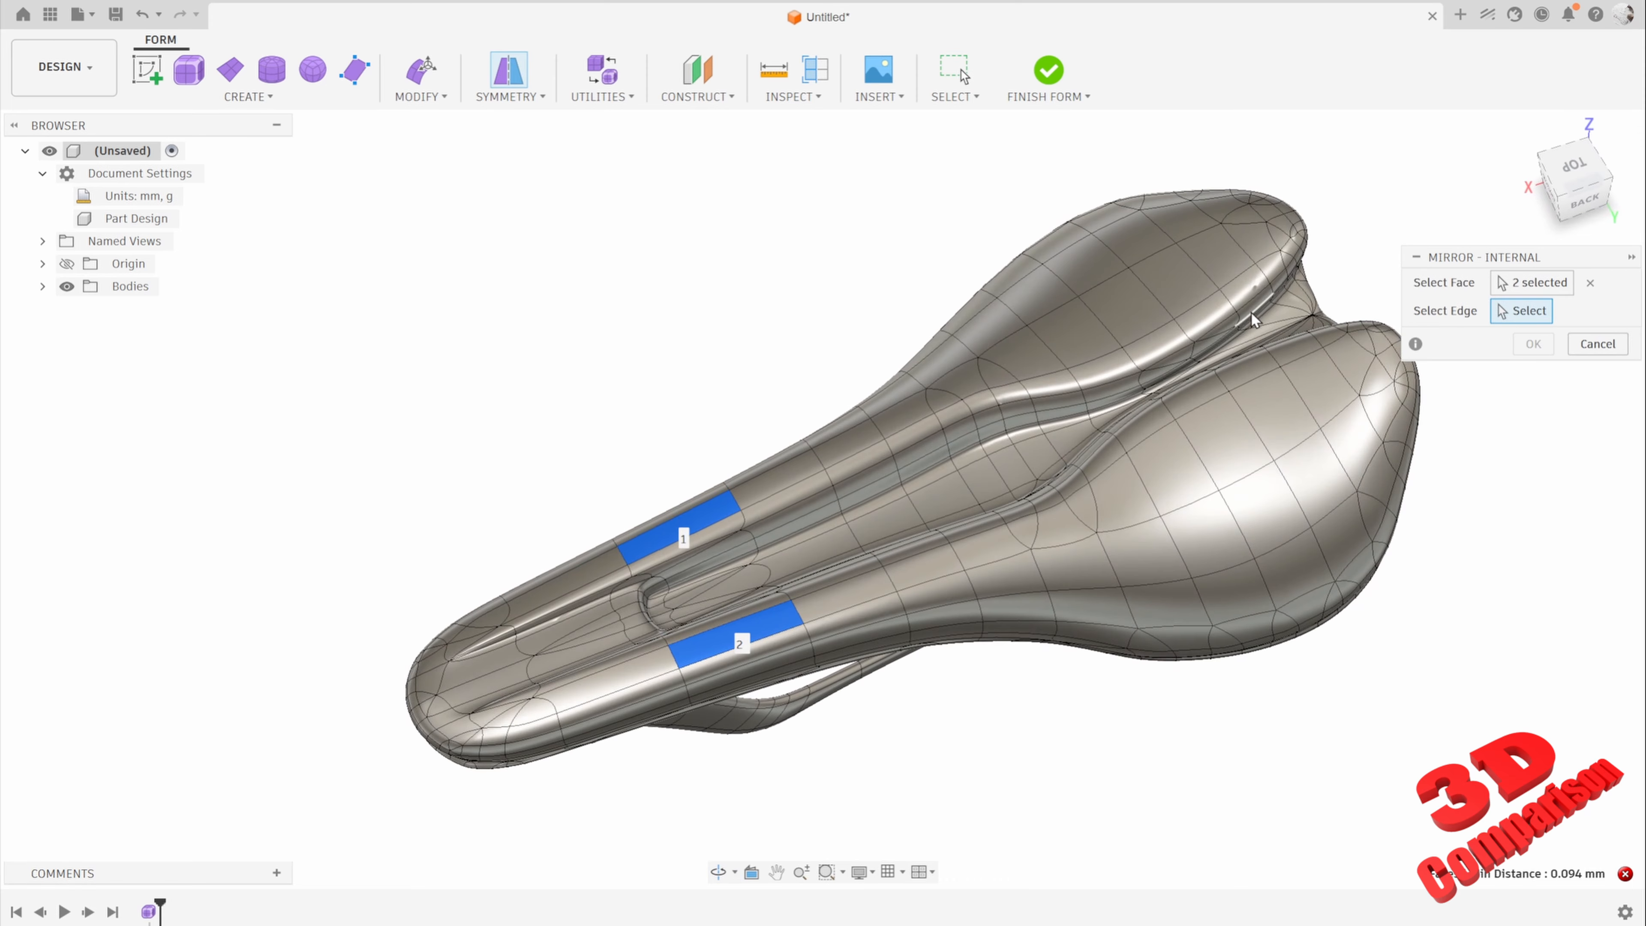
click(1598, 351)
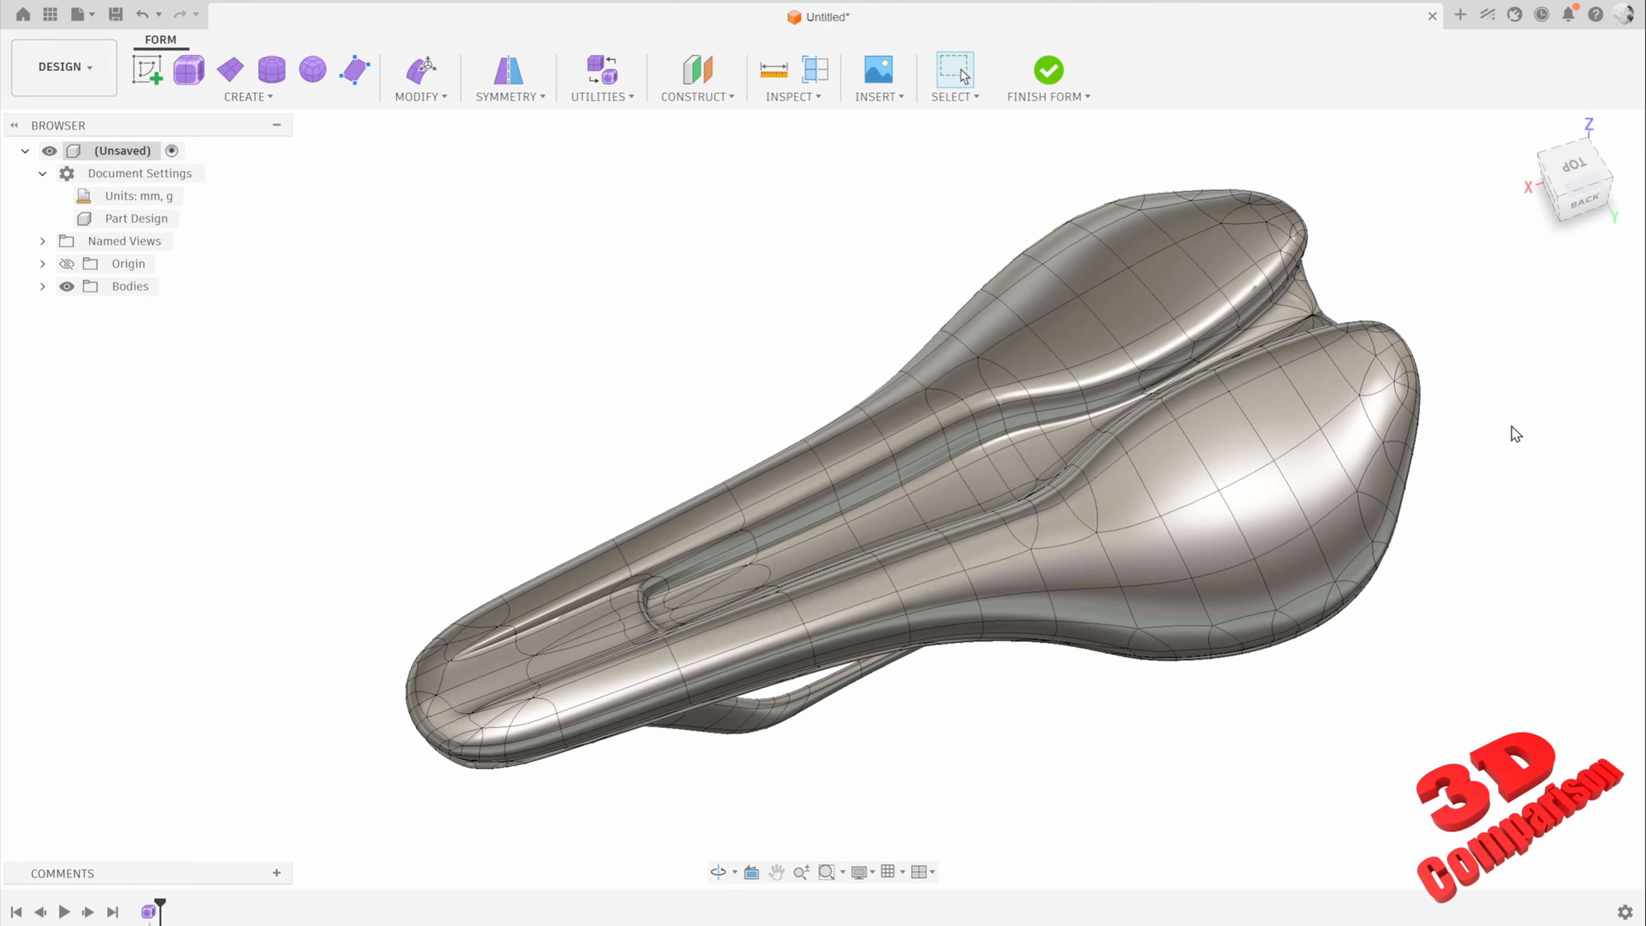
Step: Inspect the quad layout of one rear wing by test-selecting its neighbouring faces and a face near the nose
click(1166, 292)
ctrl+click(1112, 300)
ctrl+click(1074, 318)
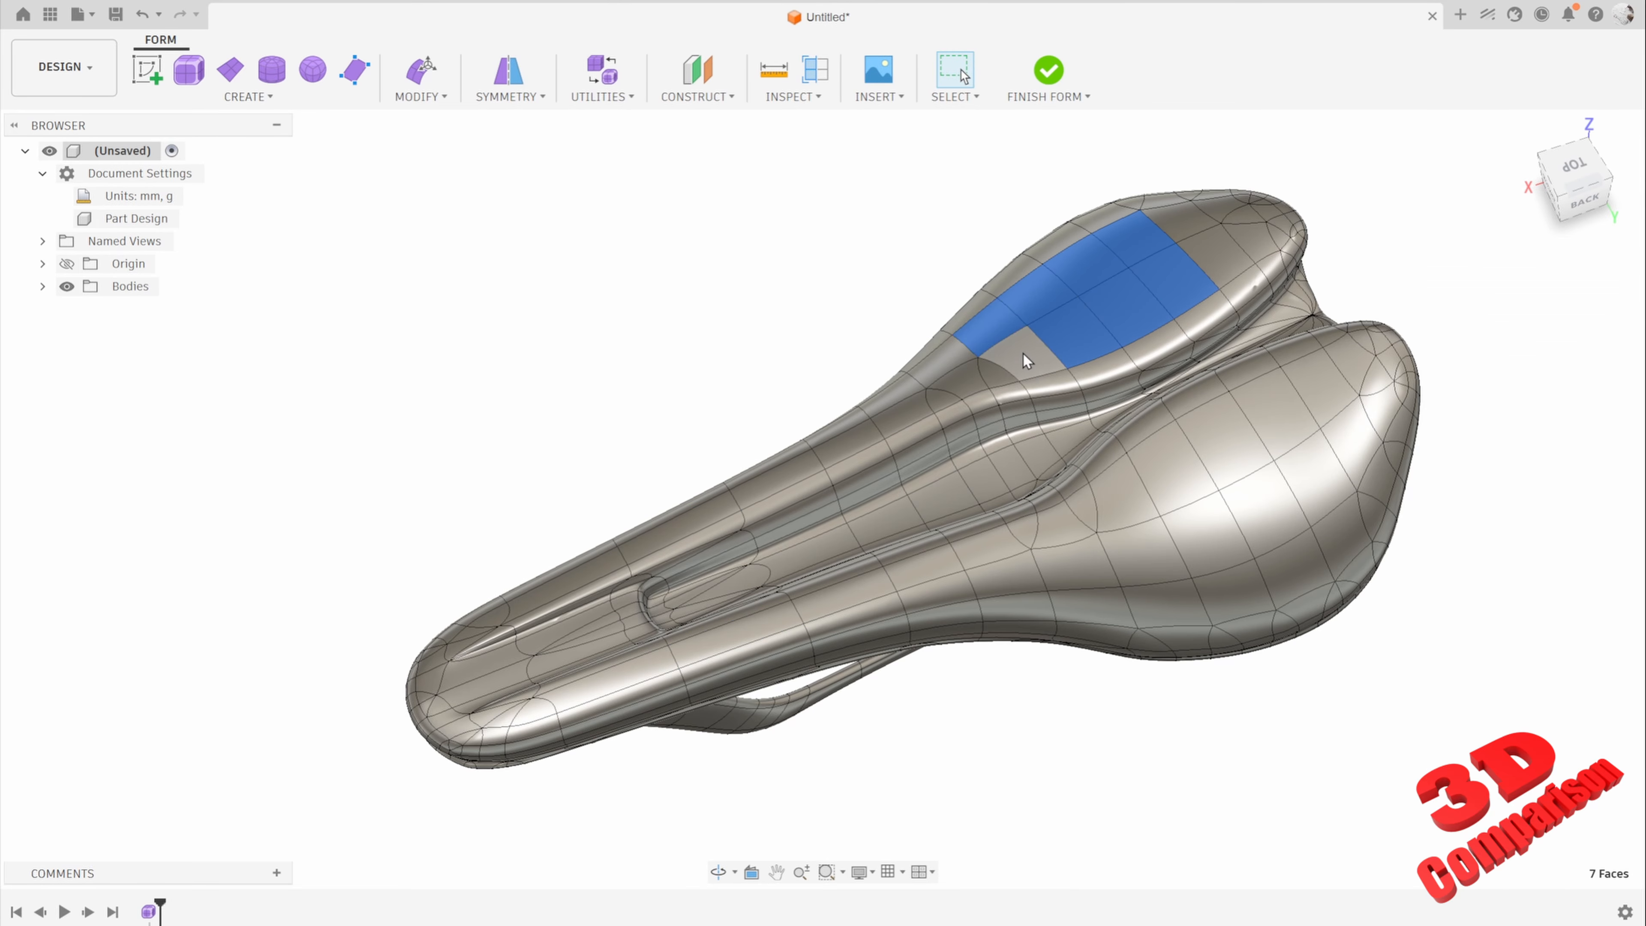
click(1135, 252)
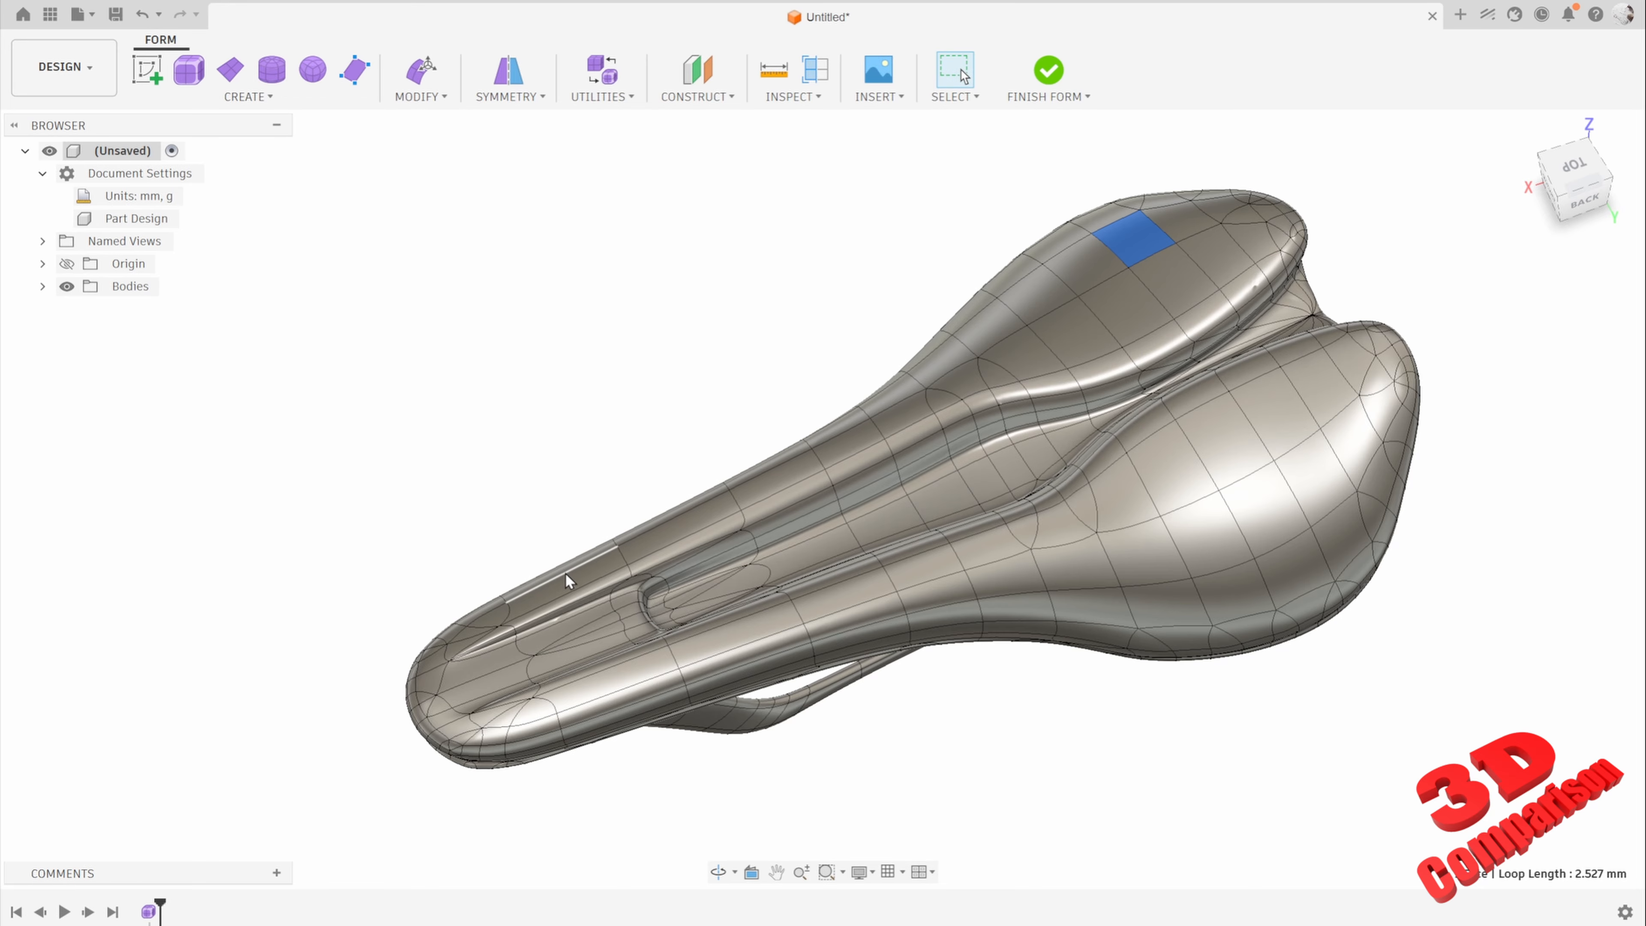
click(570, 585)
ctrl+click(1134, 251)
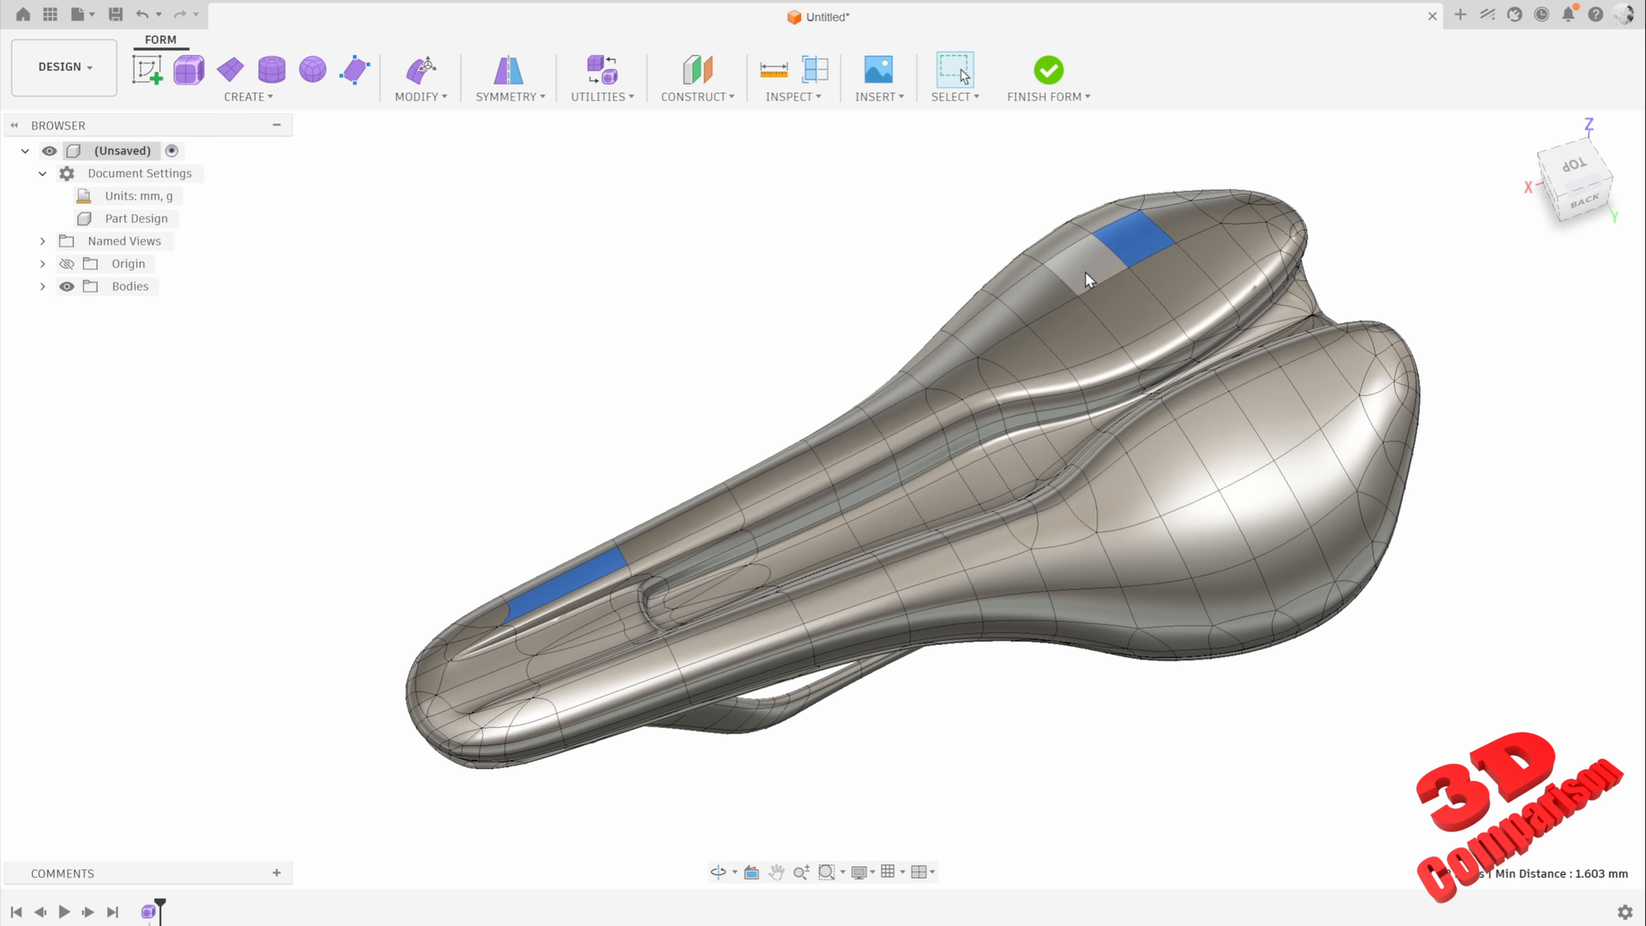
ctrl+click(1085, 272)
click(612, 462)
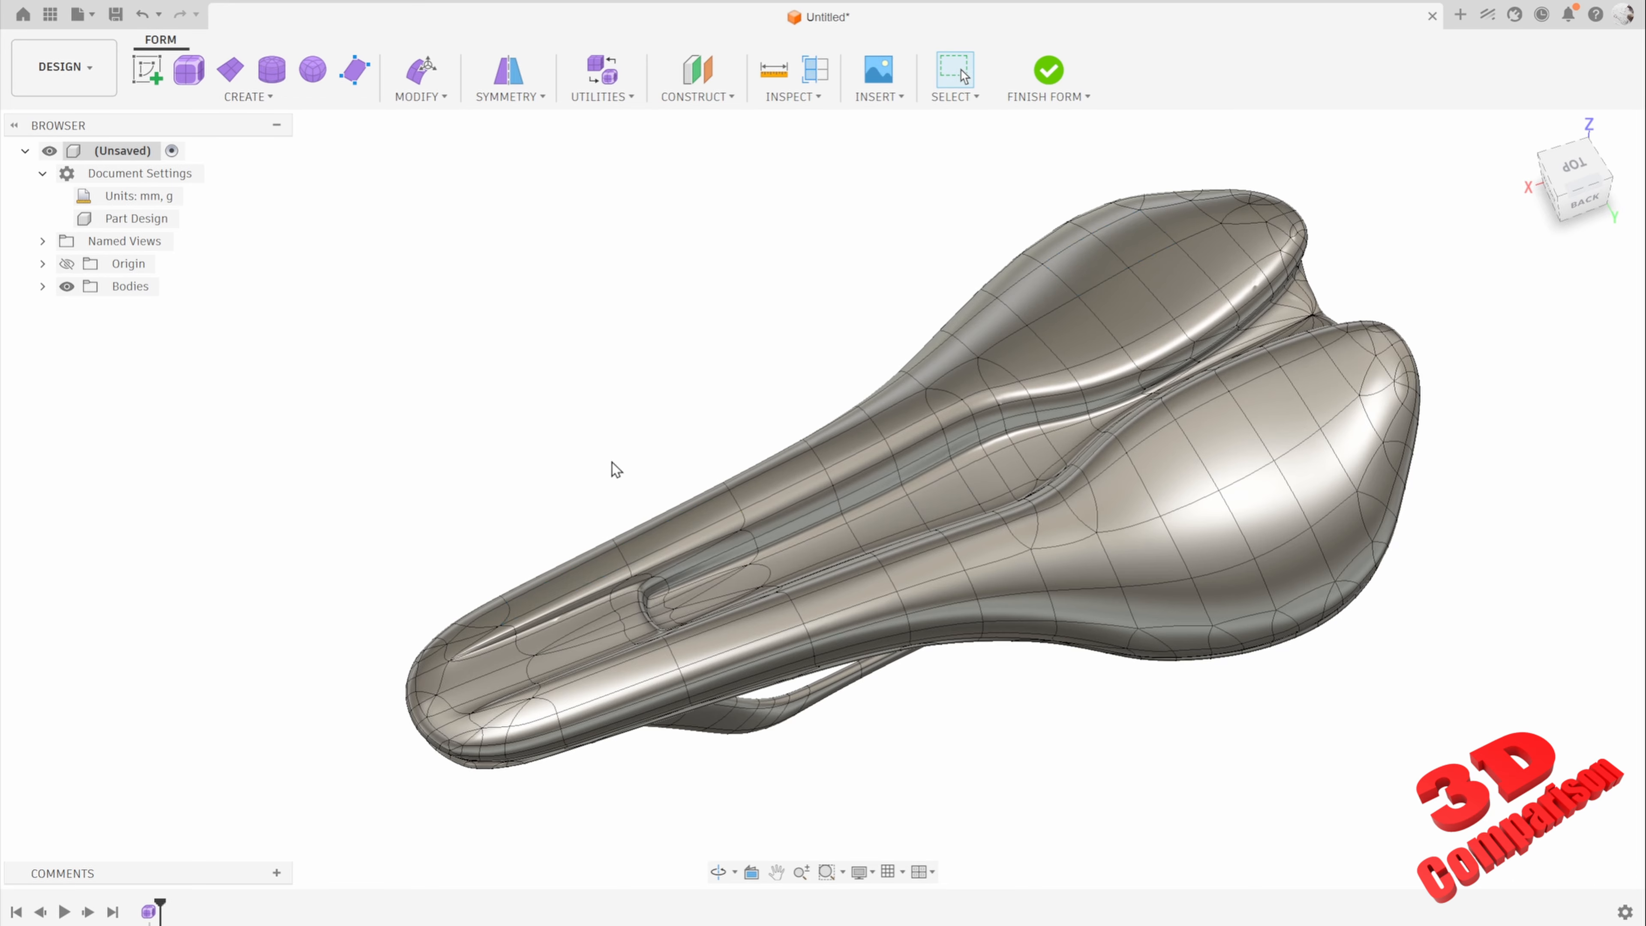
Step: Check how the face rows run between the nose and the rear wing by selecting faces at both ends and along the rows
click(572, 585)
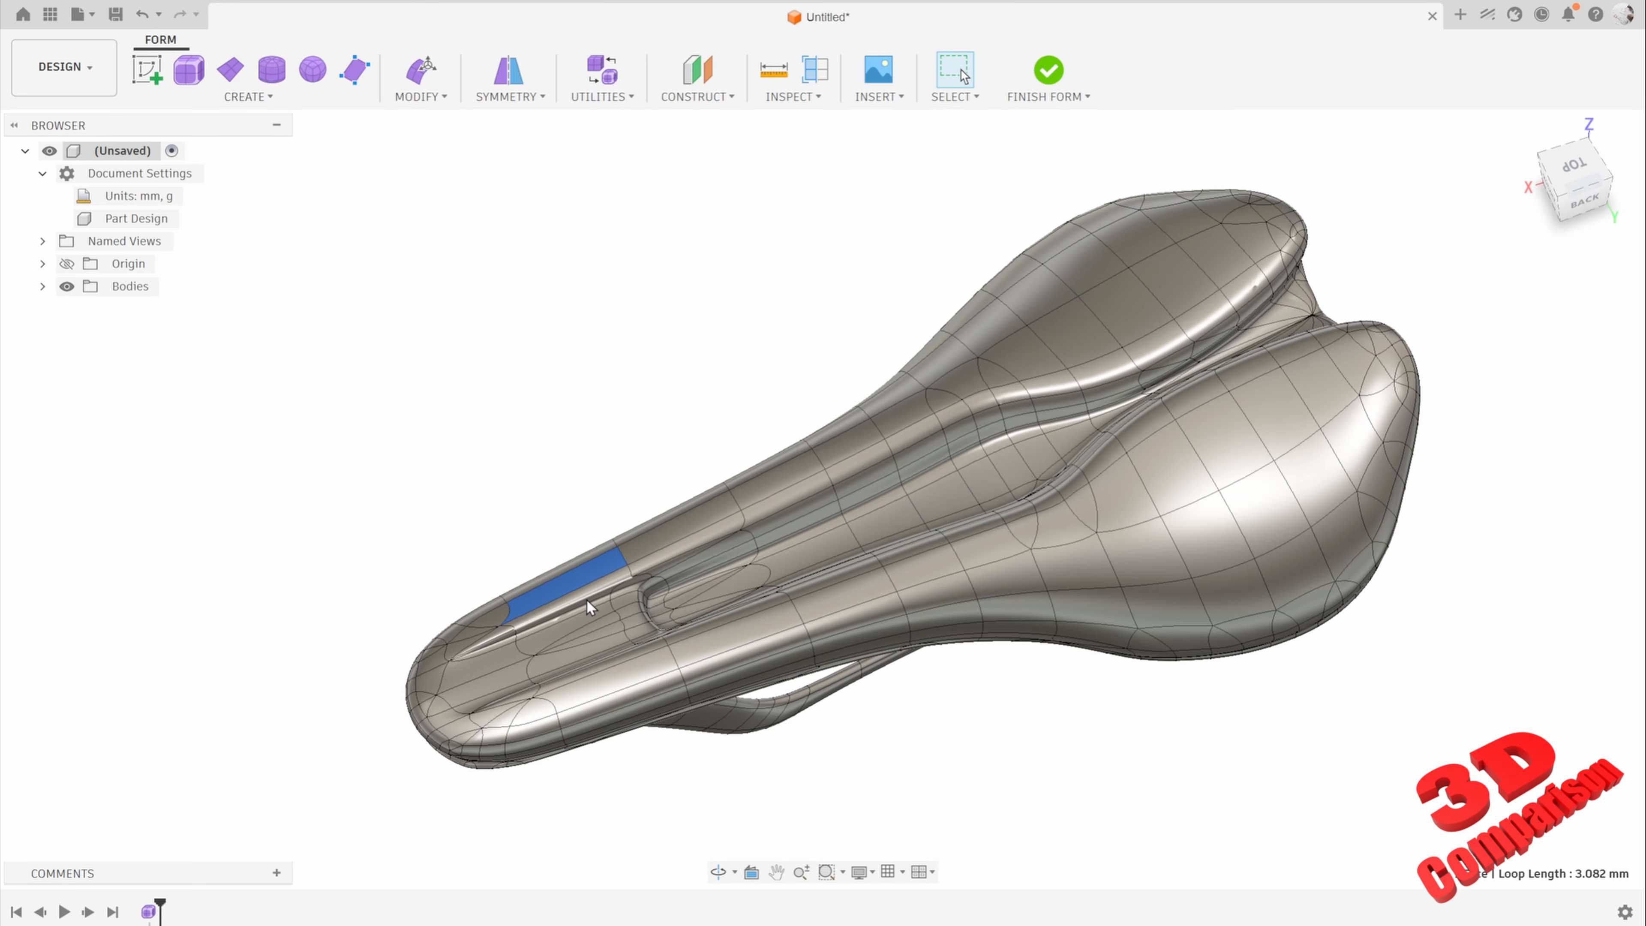
ctrl+click(1145, 243)
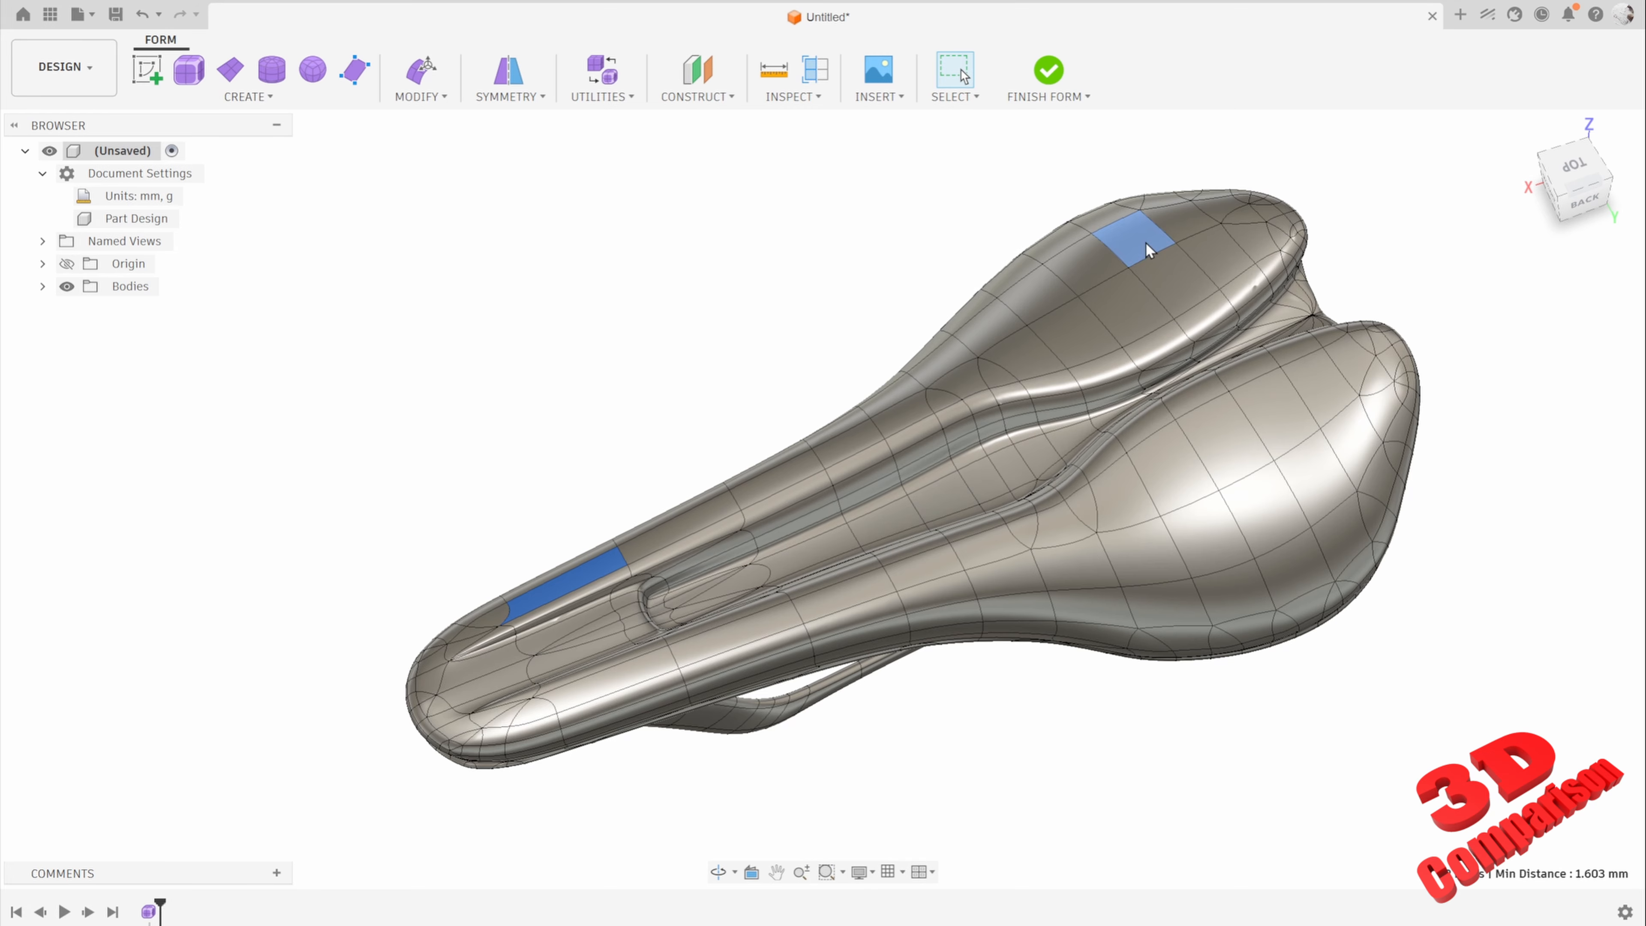
click(822, 243)
click(1124, 256)
shift+click(1030, 301)
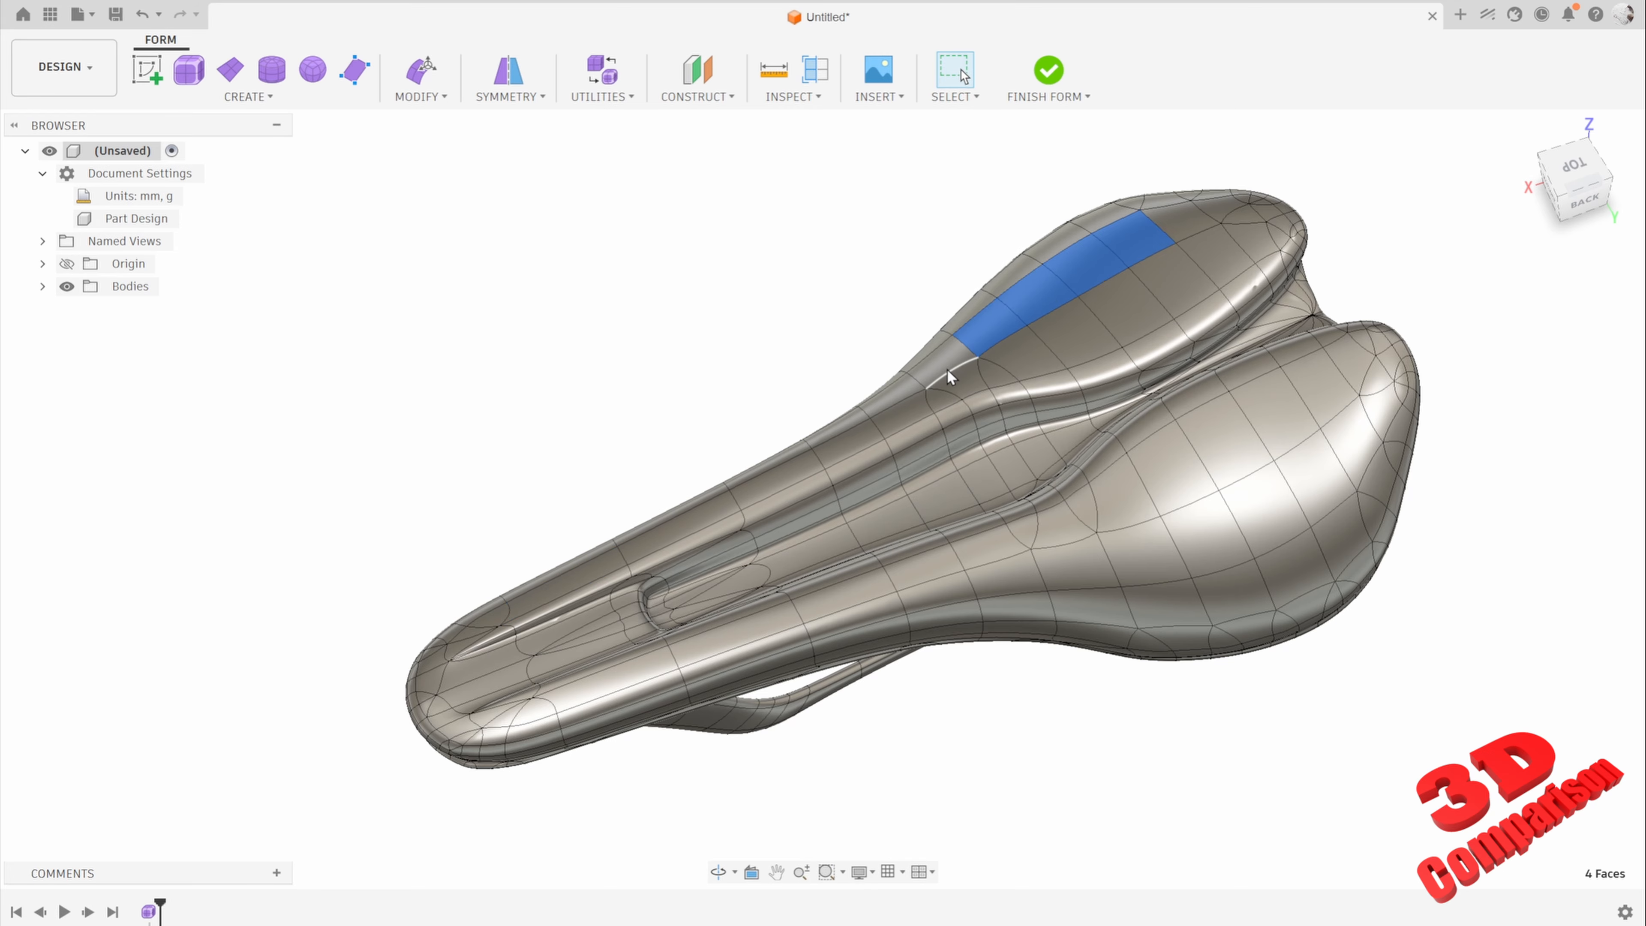
click(868, 318)
click(1120, 249)
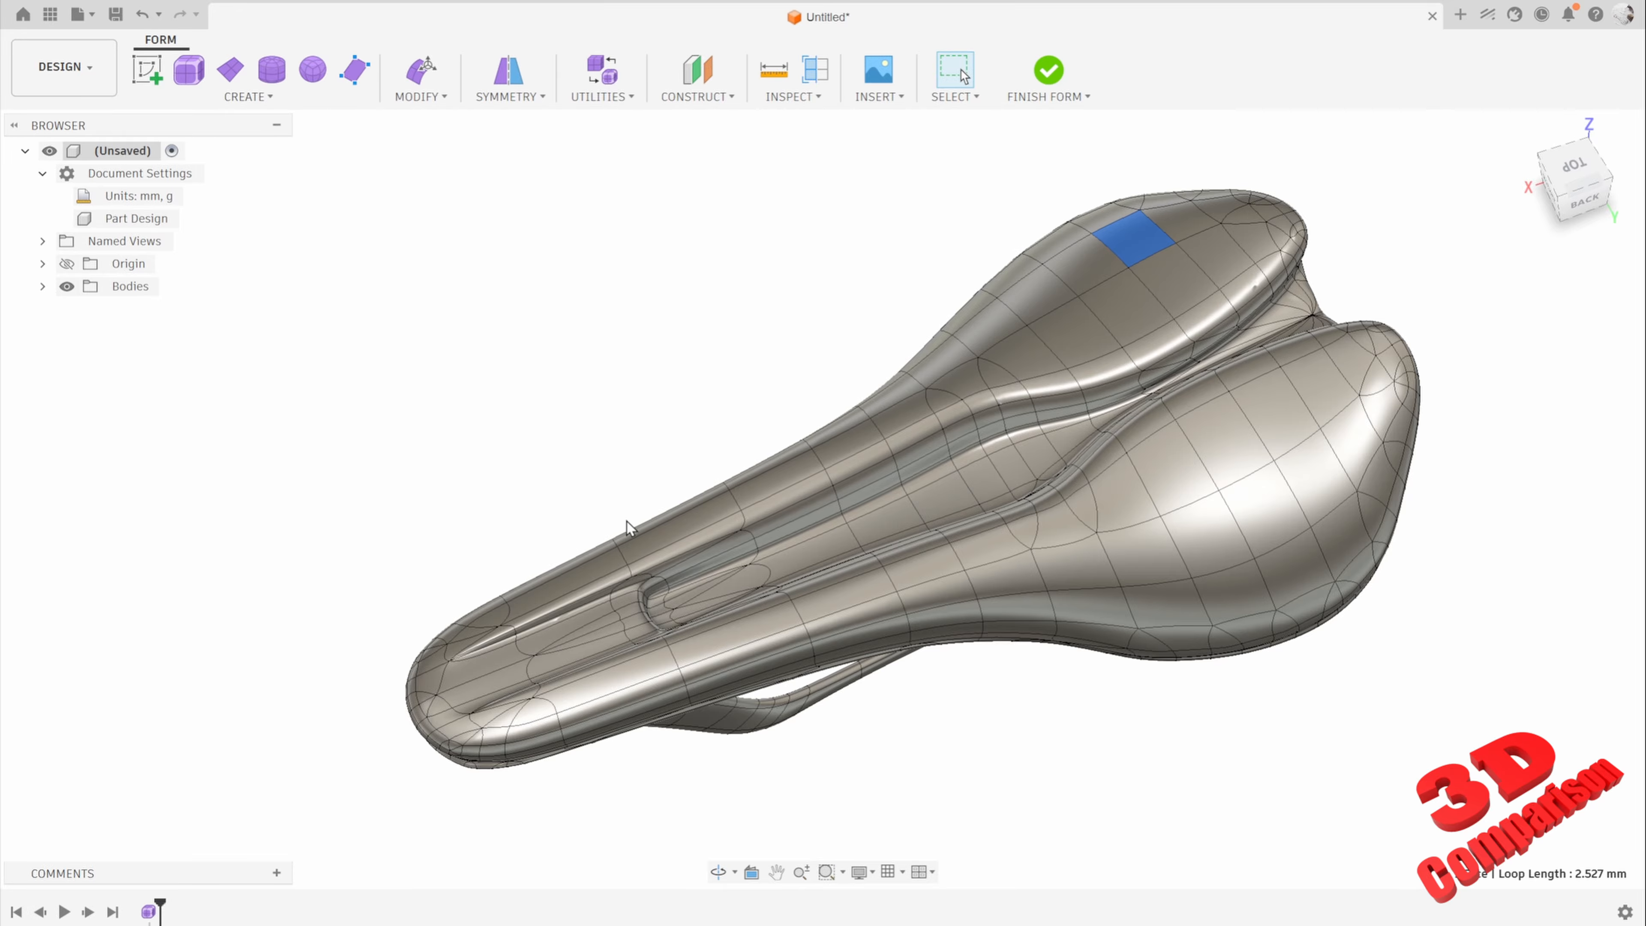
ctrl+click(583, 566)
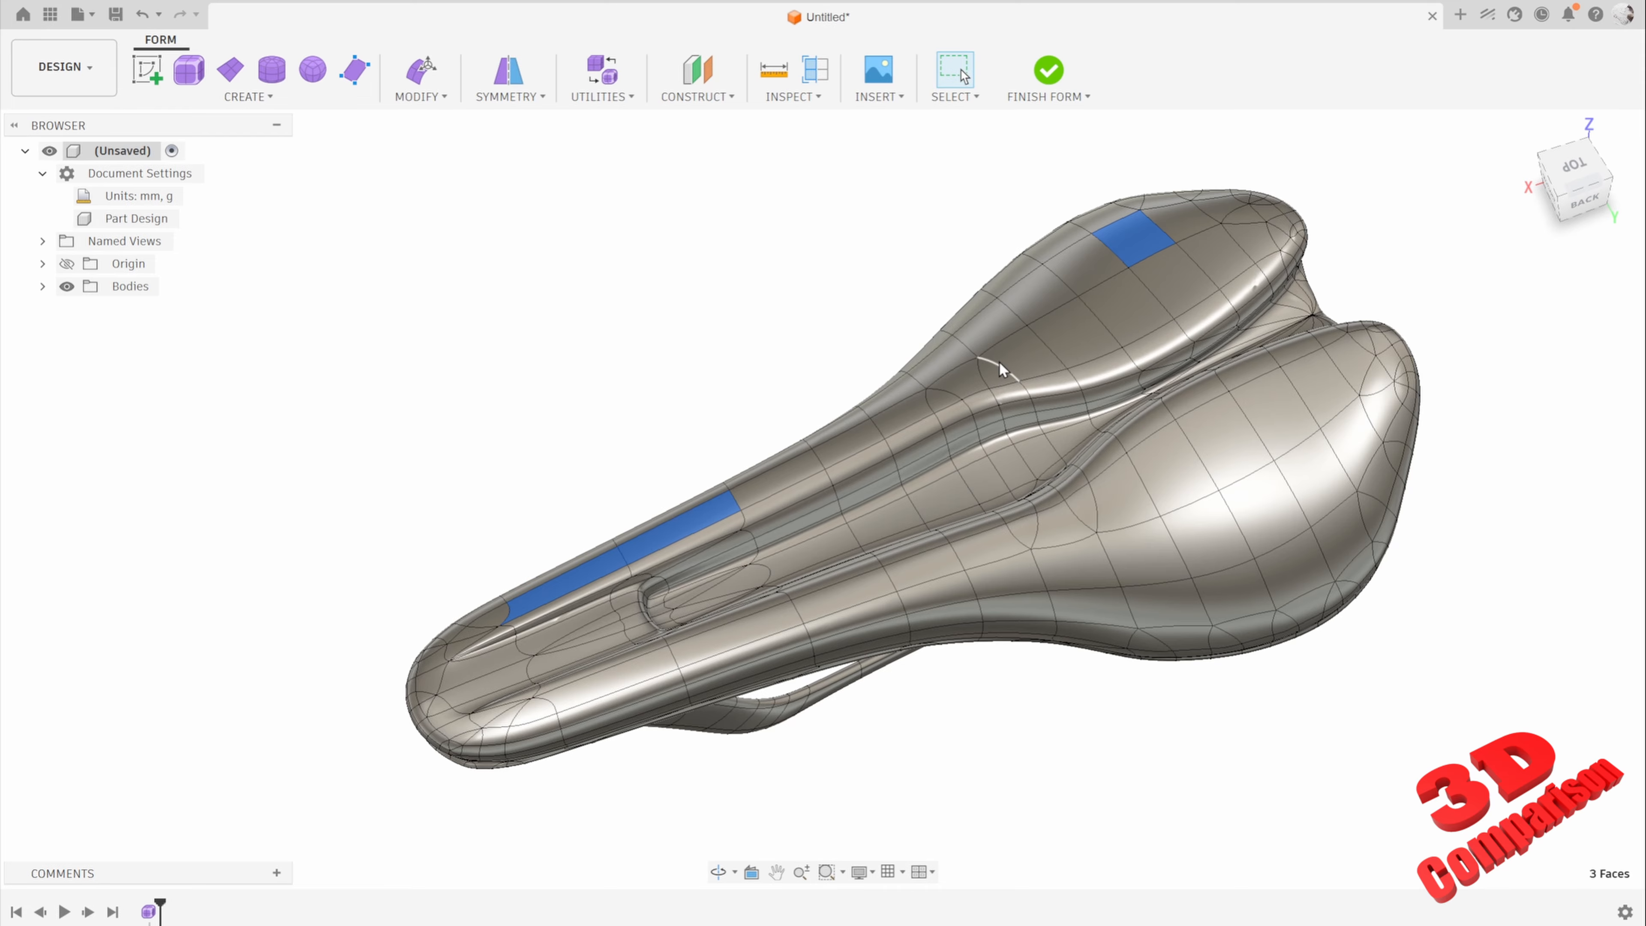
click(1093, 260)
click(1138, 242)
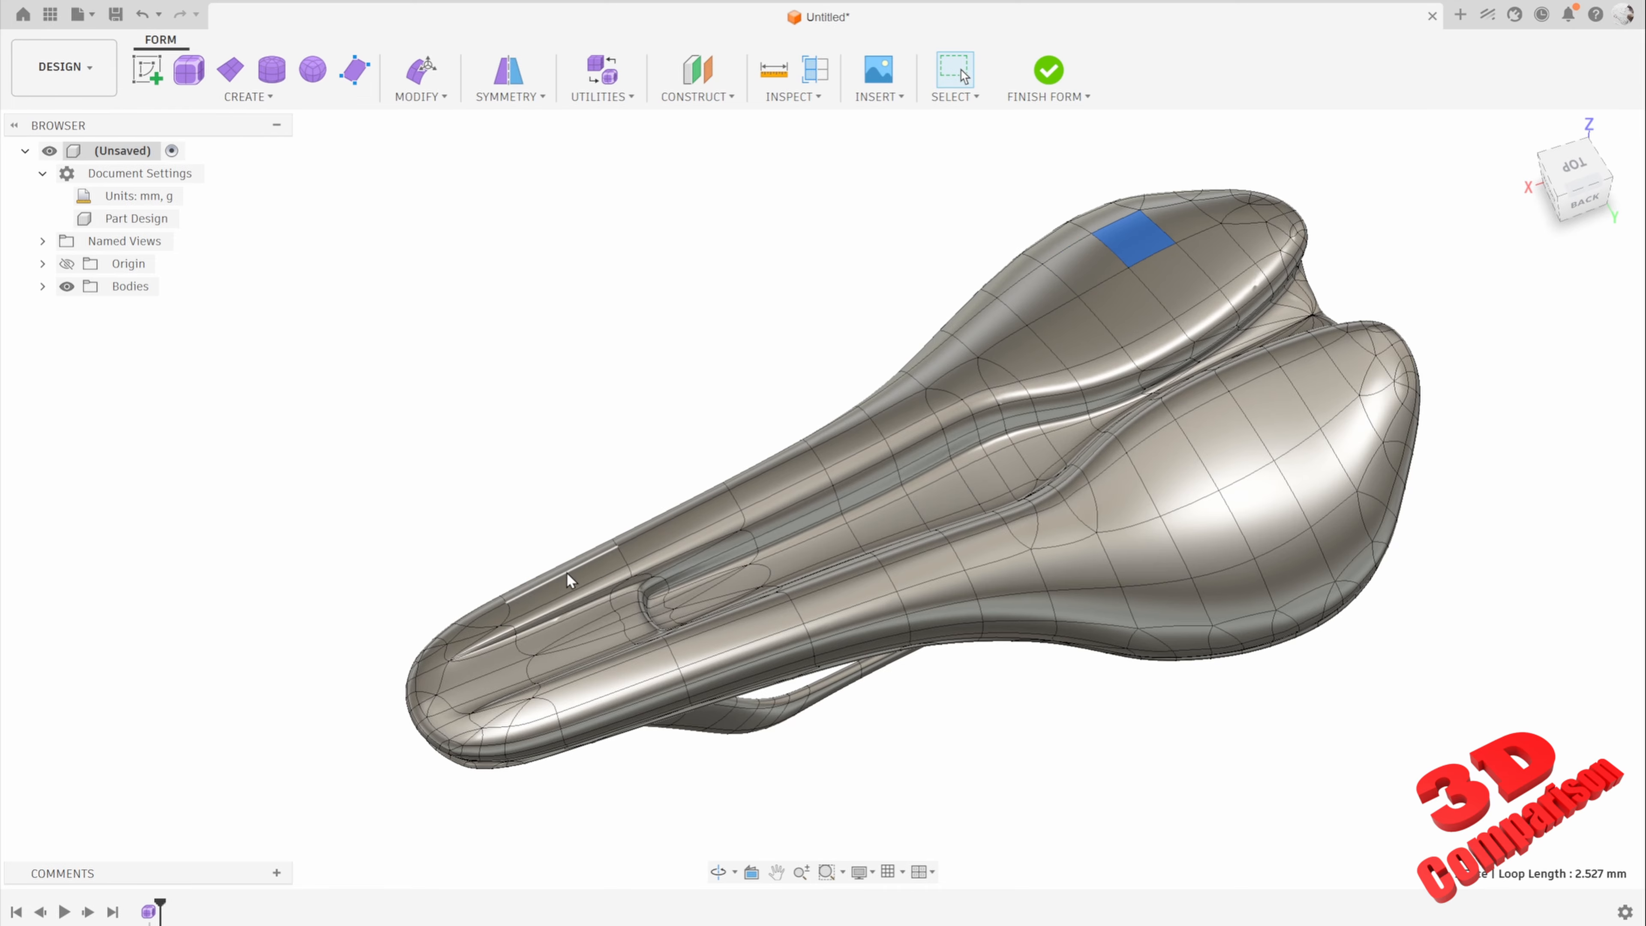
click(563, 585)
Step: Compare the mesh flow at the rear wing and nose from the saddle's front end, and clear the selection
shift+middle_drag(890, 512, 931, 608)
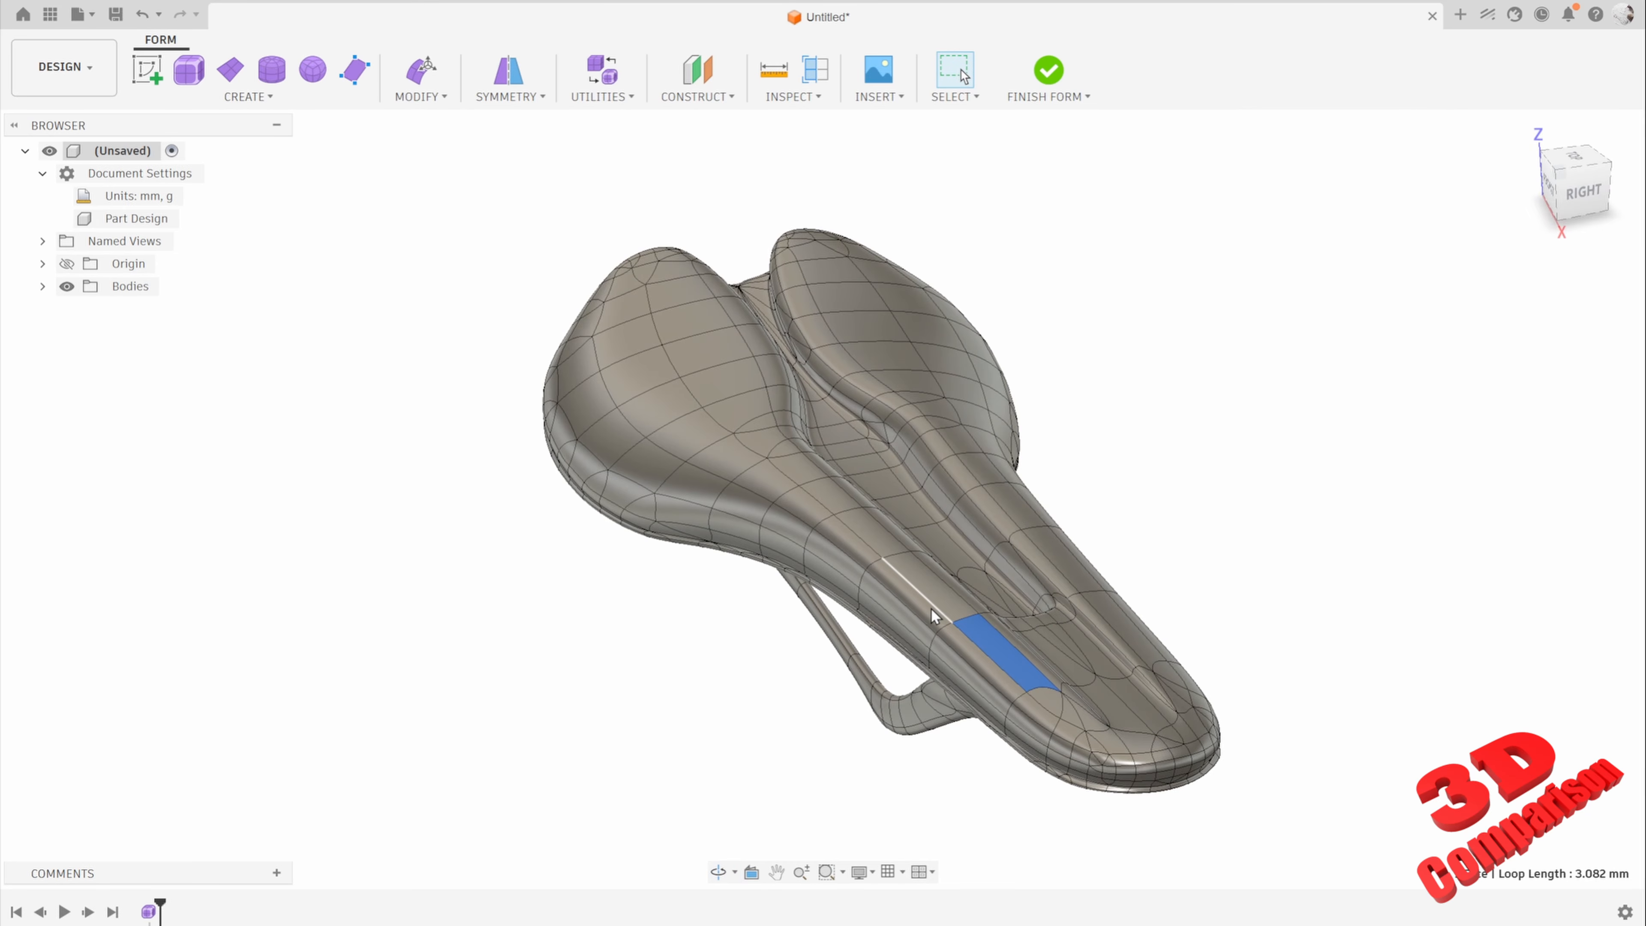
key(Escape)
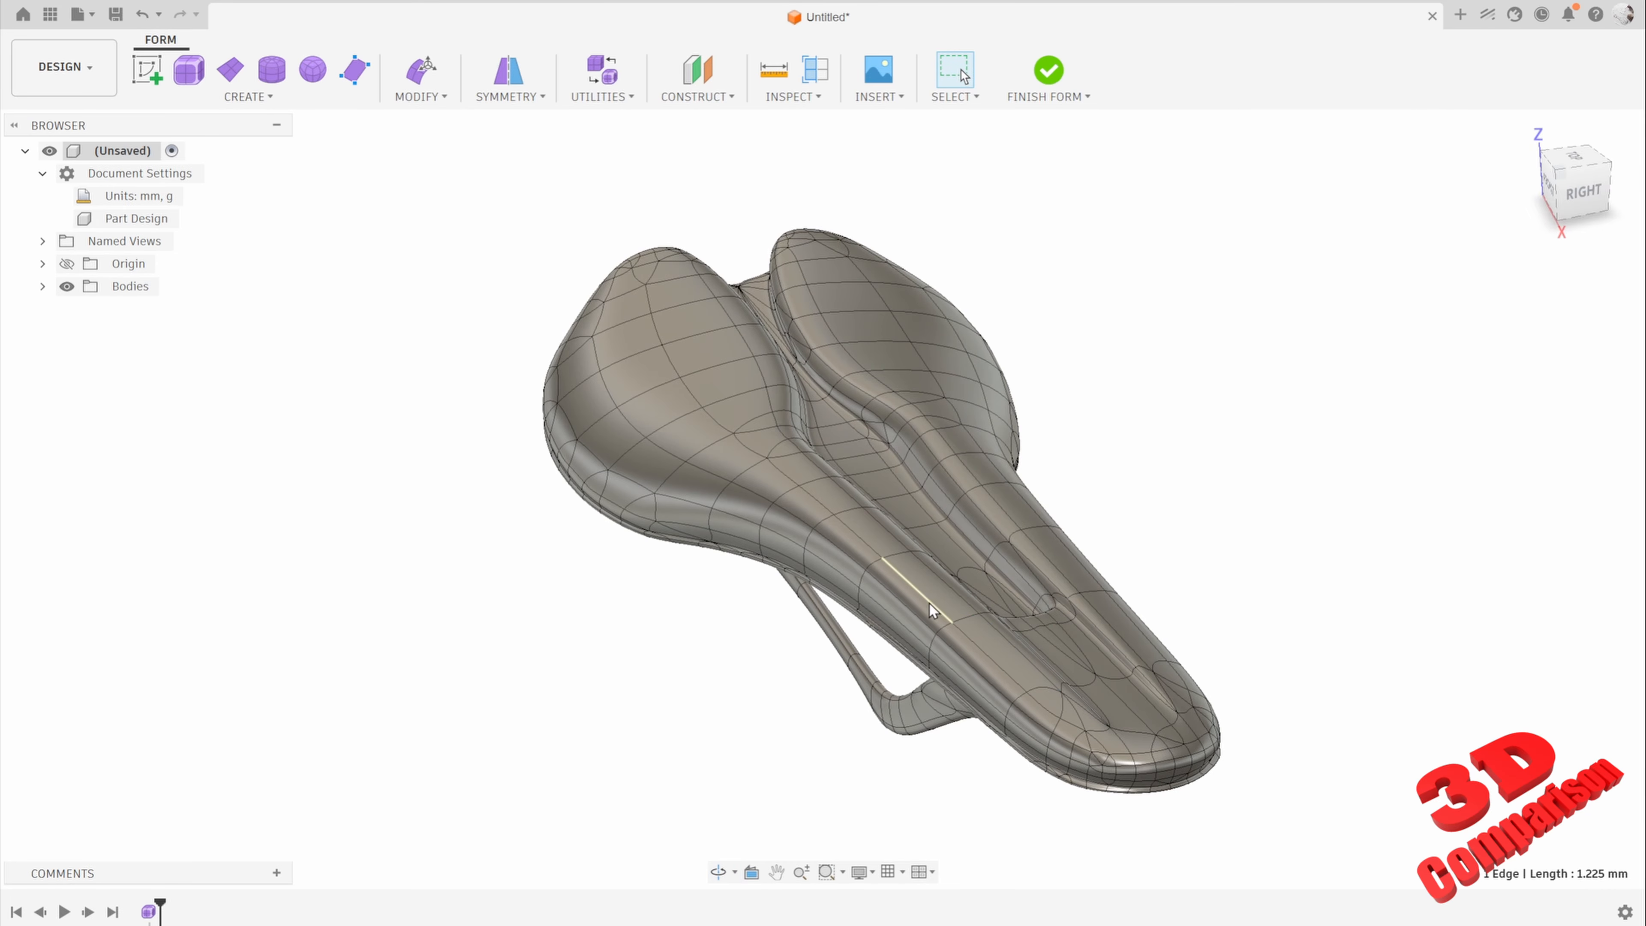
shift+click(654, 326)
shift+click(1003, 675)
click(1224, 502)
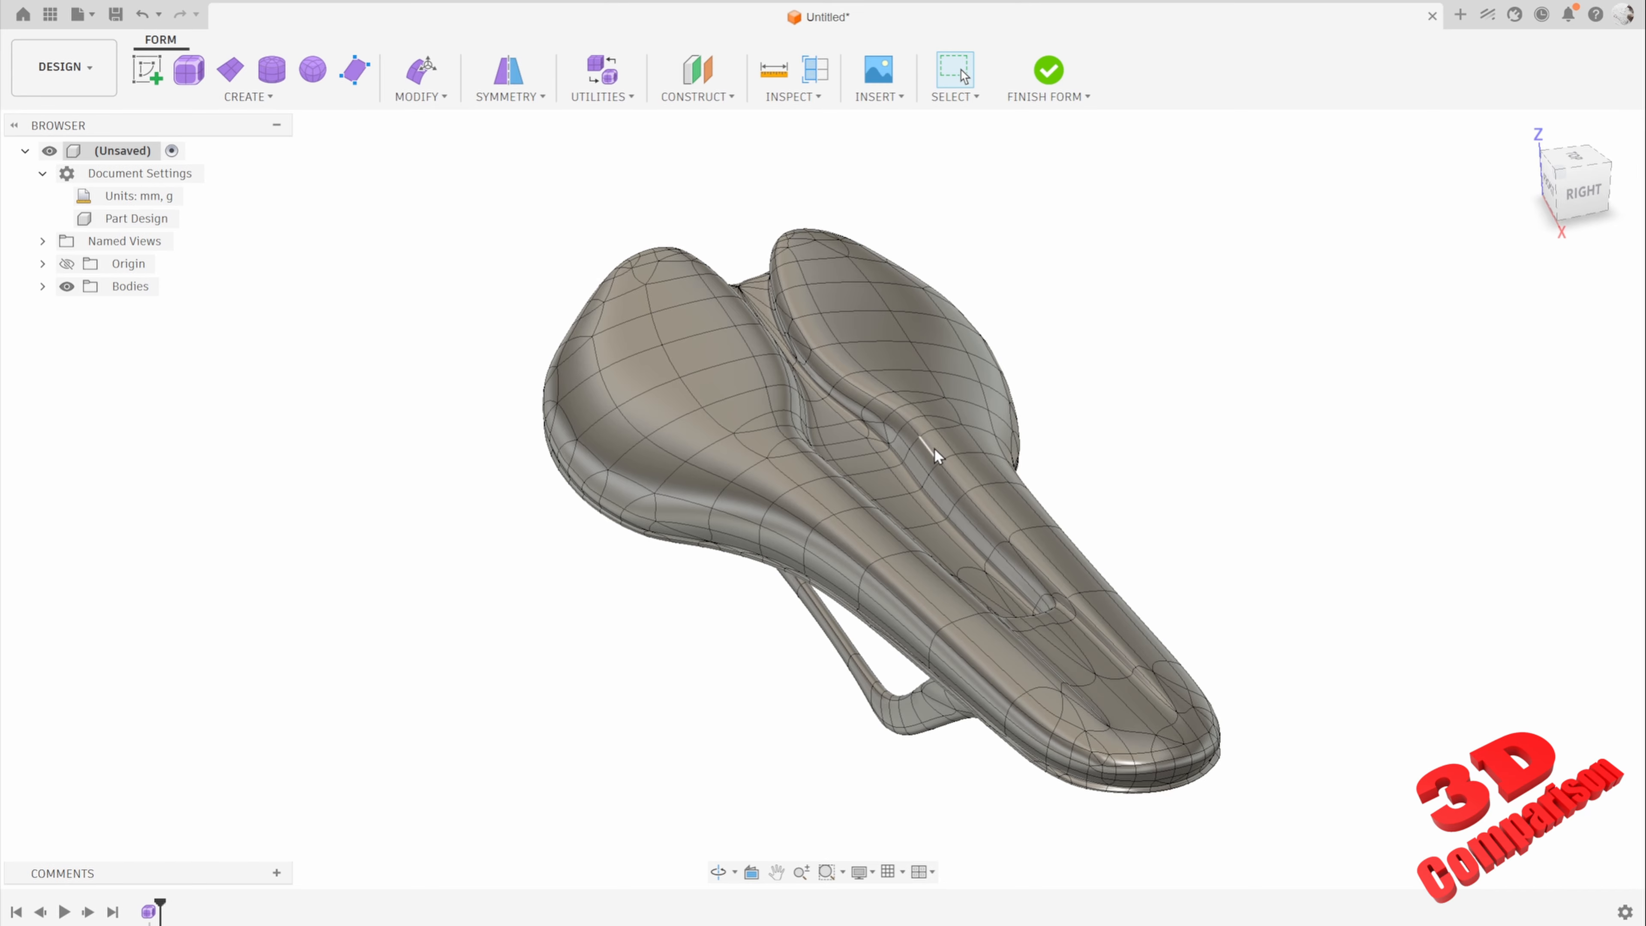